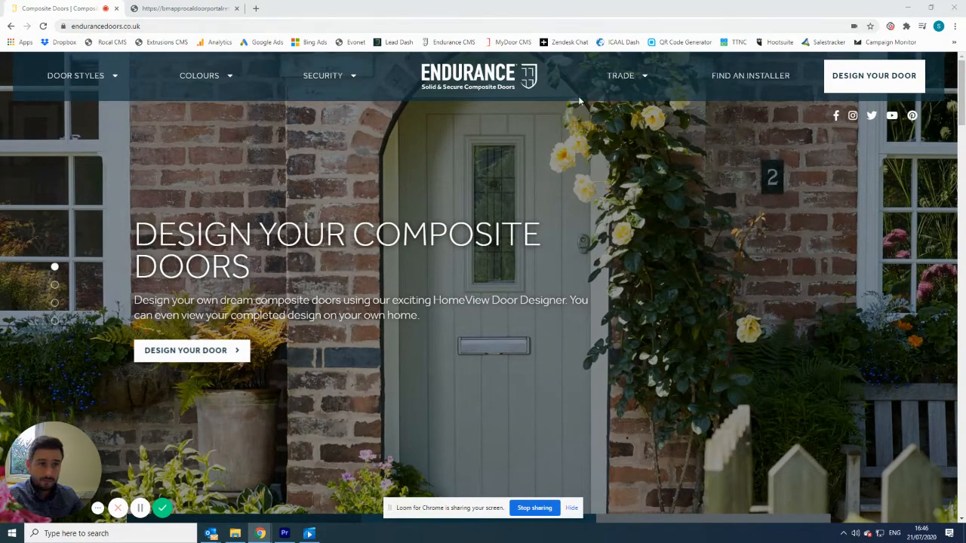
Step: Open the online door designer from the TRADE menu and bring up the Trade Login form
{"action": "mouse_move", "coordinate": [624, 81]}
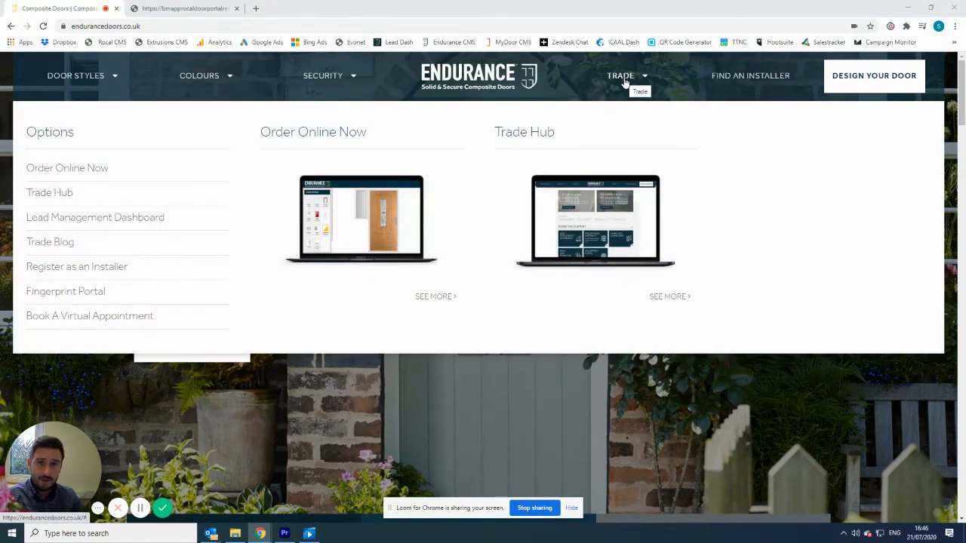
{"action": "left_click", "coordinate": [354, 213]}
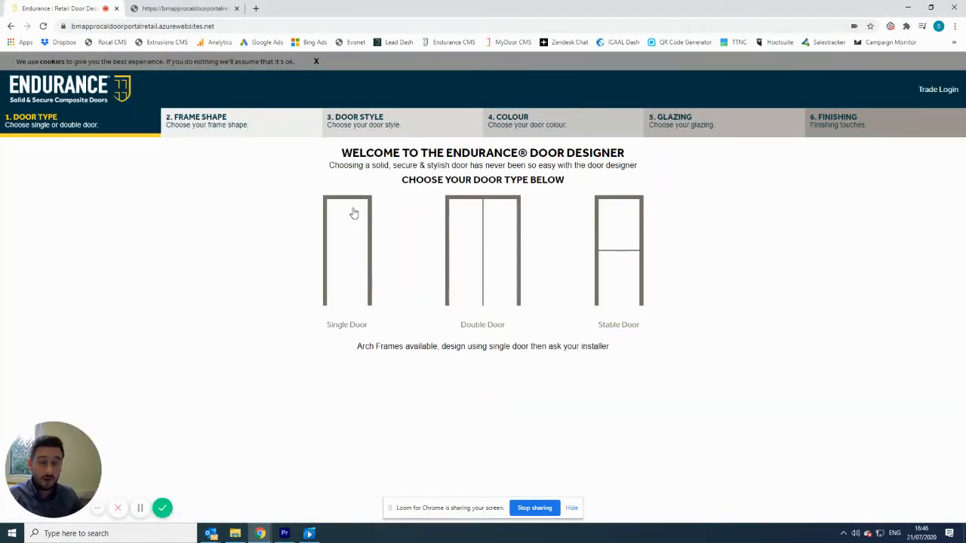
{"action": "left_click", "coordinate": [938, 90]}
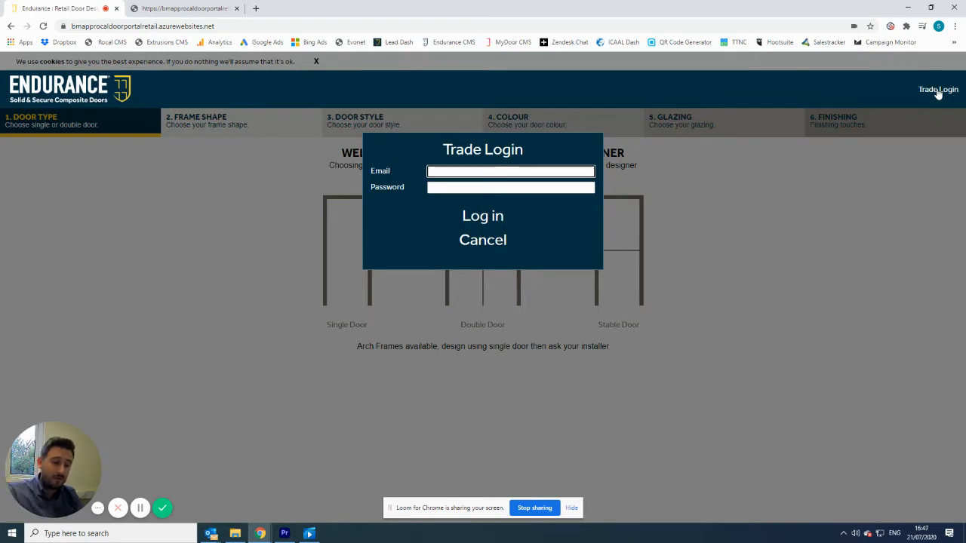
Step: Log into the trade account with the saved trade e-mail and the account password
{"action": "type", "text": "scott"}
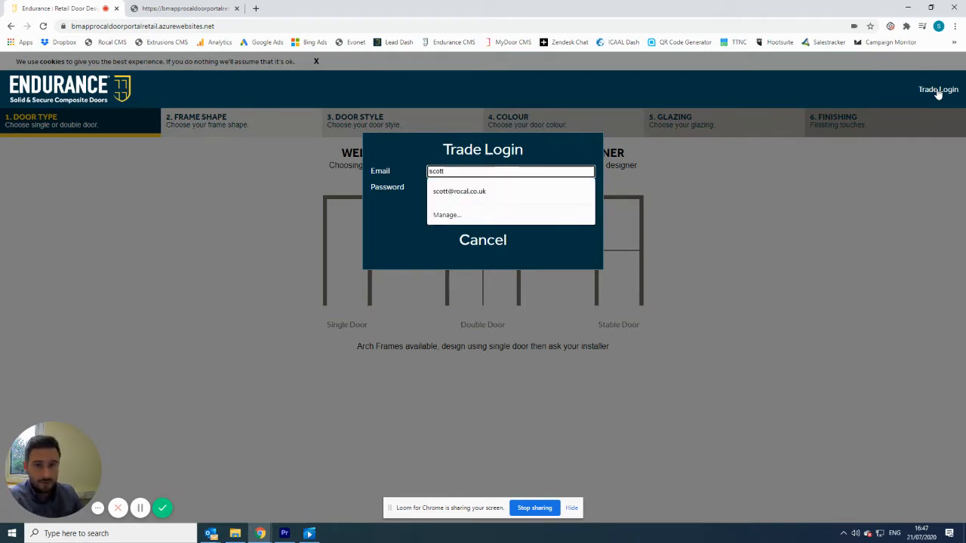
{"action": "left_click", "coordinate": [489, 196]}
{"action": "left_click", "coordinate": [469, 191]}
{"action": "type", "text": "••"}
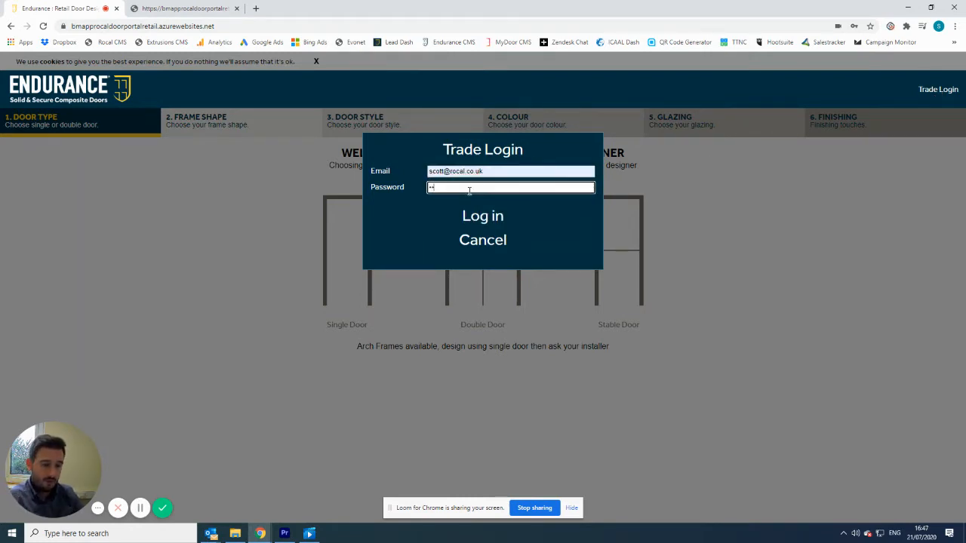
{"action": "type", "text": "••"}
{"action": "key", "text": "Return"}
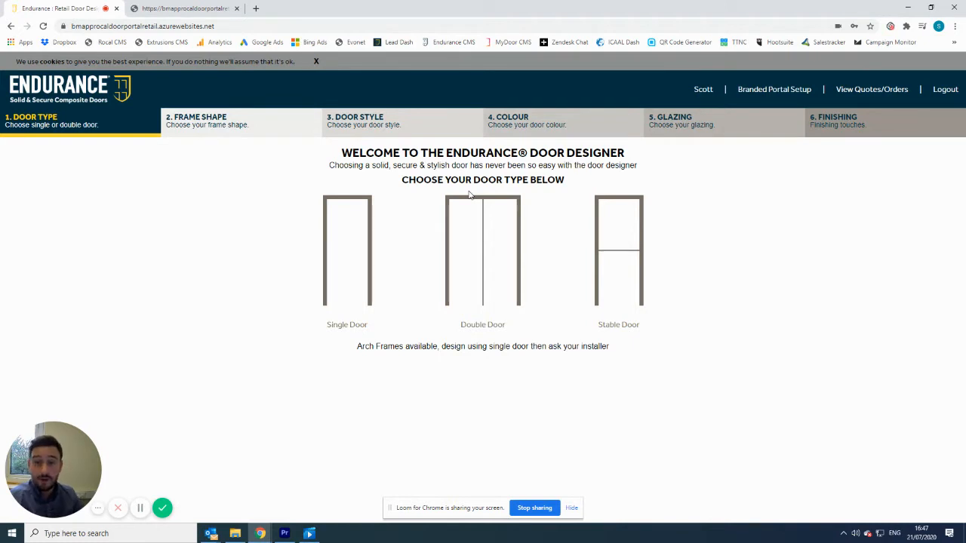
Step: Choose a Single Door with the Sidelight Left frame shape
{"action": "left_click", "coordinate": [347, 243]}
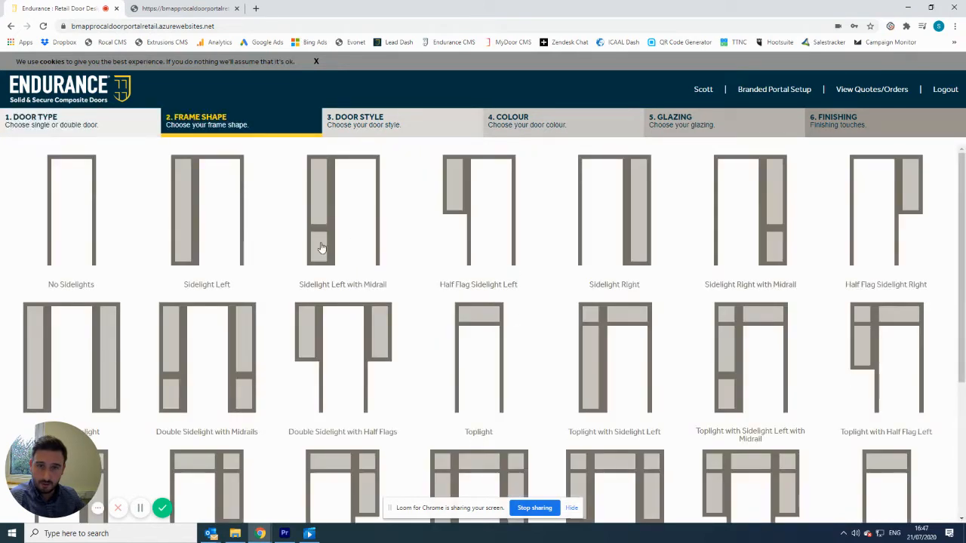
{"action": "left_click", "coordinate": [92, 130]}
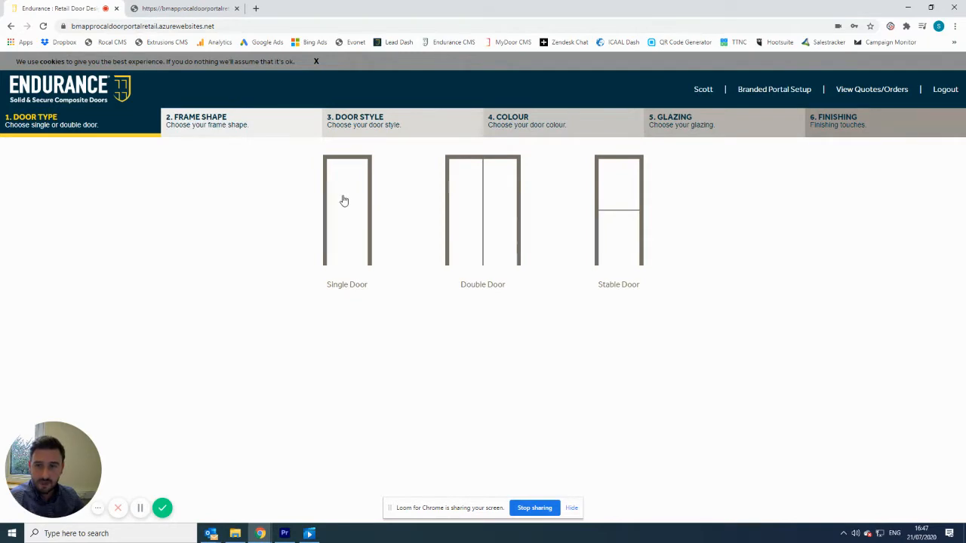
{"action": "left_click", "coordinate": [346, 238]}
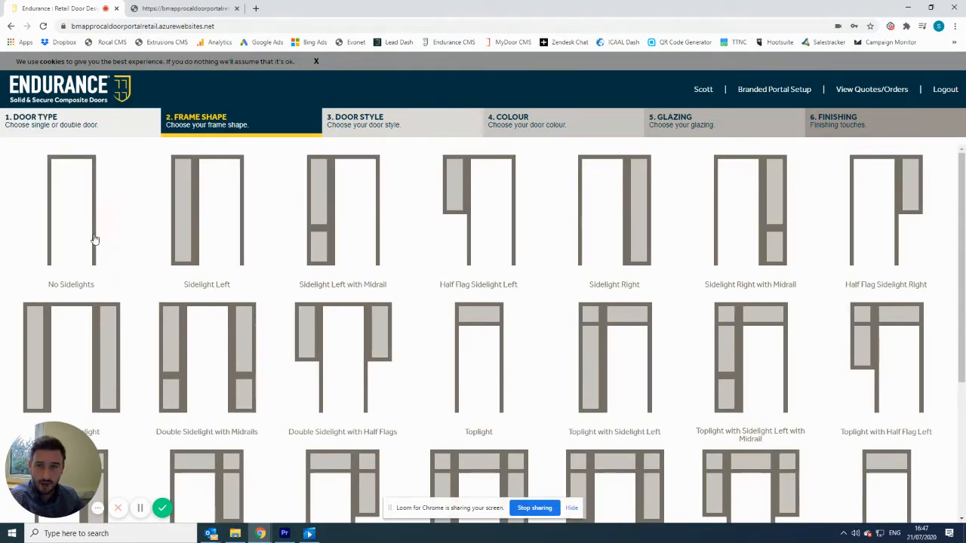
{"action": "scroll", "coordinate": [857, 376], "scroll_direction": "down", "scroll_amount": 3}
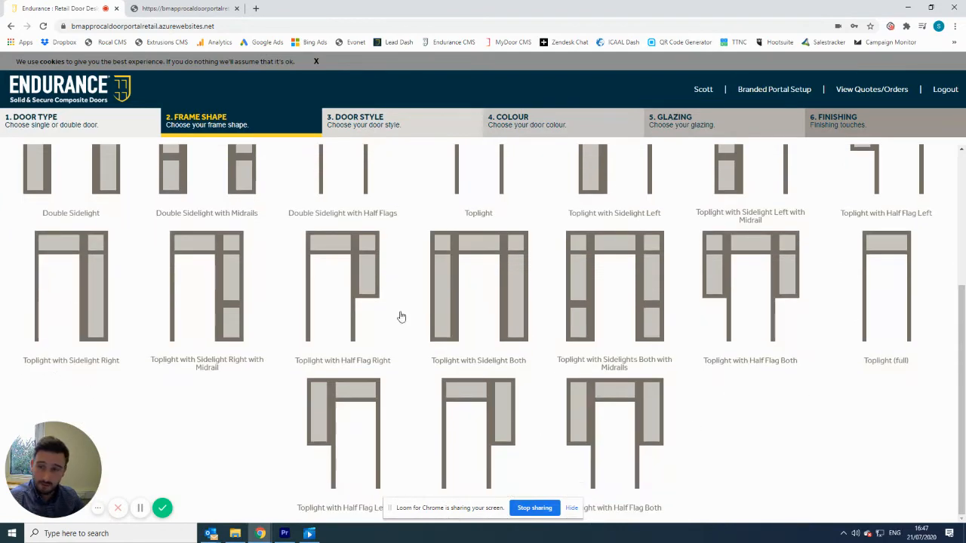
{"action": "scroll", "coordinate": [870, 309], "scroll_direction": "up", "scroll_amount": 2}
{"action": "scroll", "coordinate": [869, 308], "scroll_direction": "up", "scroll_amount": 1}
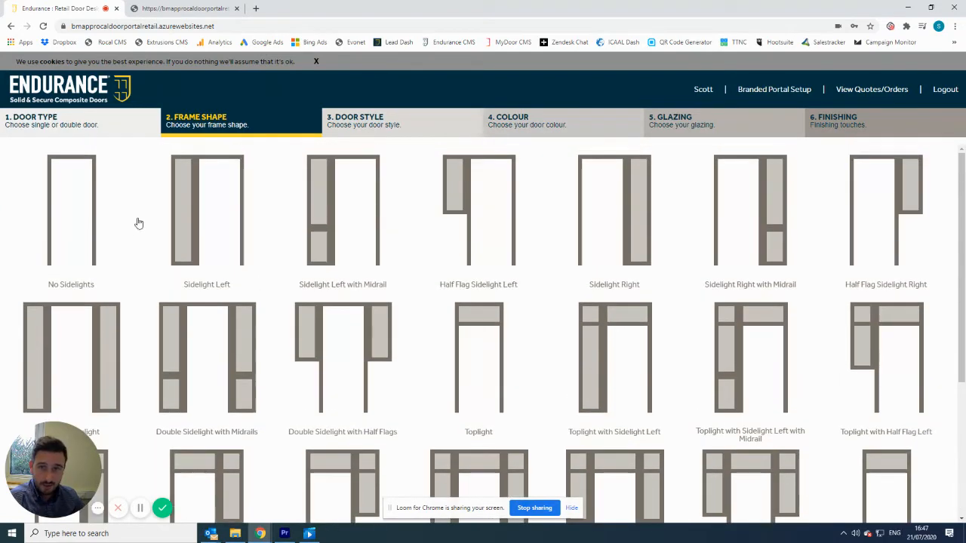
{"action": "left_click", "coordinate": [219, 233]}
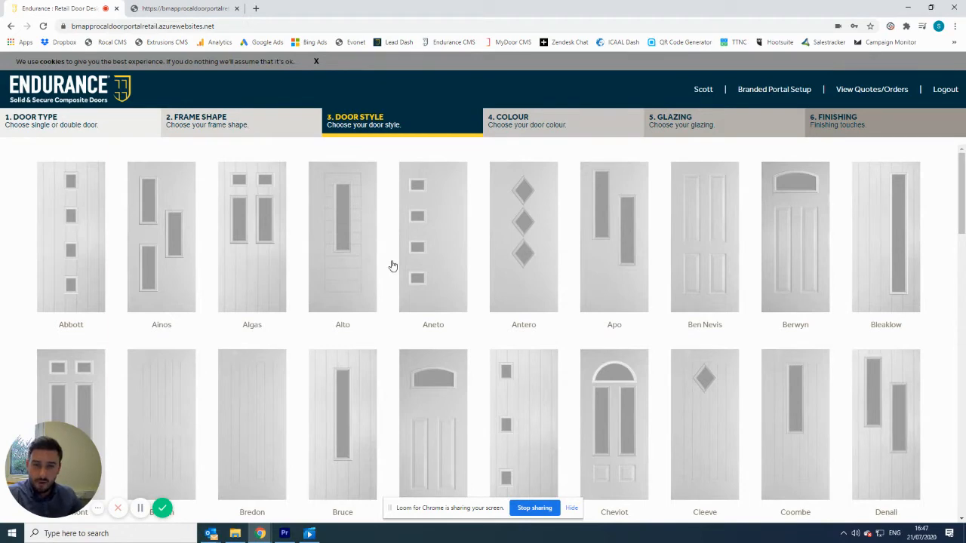
Step: Pick Alto as the door style
{"action": "scroll", "coordinate": [391, 263], "scroll_direction": "down", "scroll_amount": 10}
{"action": "scroll", "coordinate": [392, 261], "scroll_direction": "down", "scroll_amount": 8}
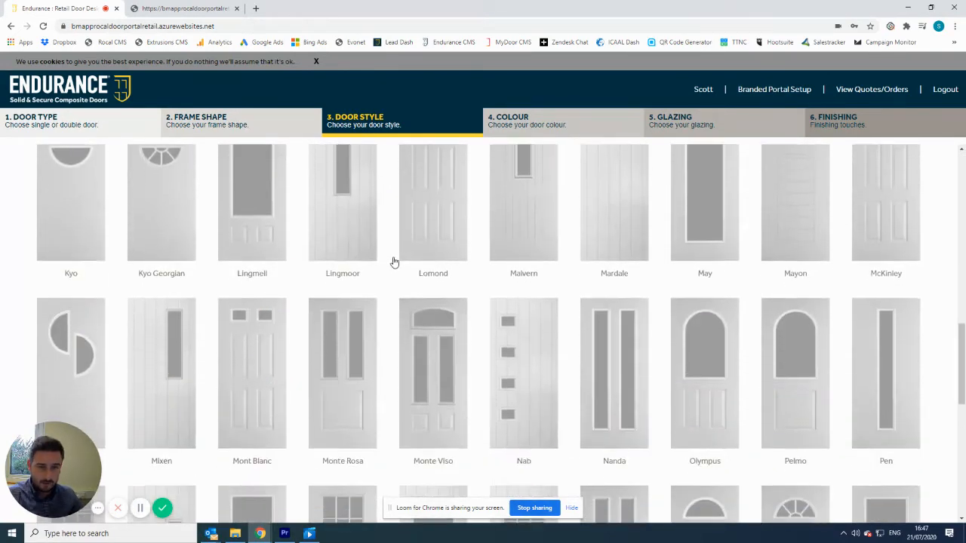
{"action": "scroll", "coordinate": [425, 339], "scroll_direction": "up", "scroll_amount": 4}
{"action": "scroll", "coordinate": [437, 364], "scroll_direction": "up", "scroll_amount": 12}
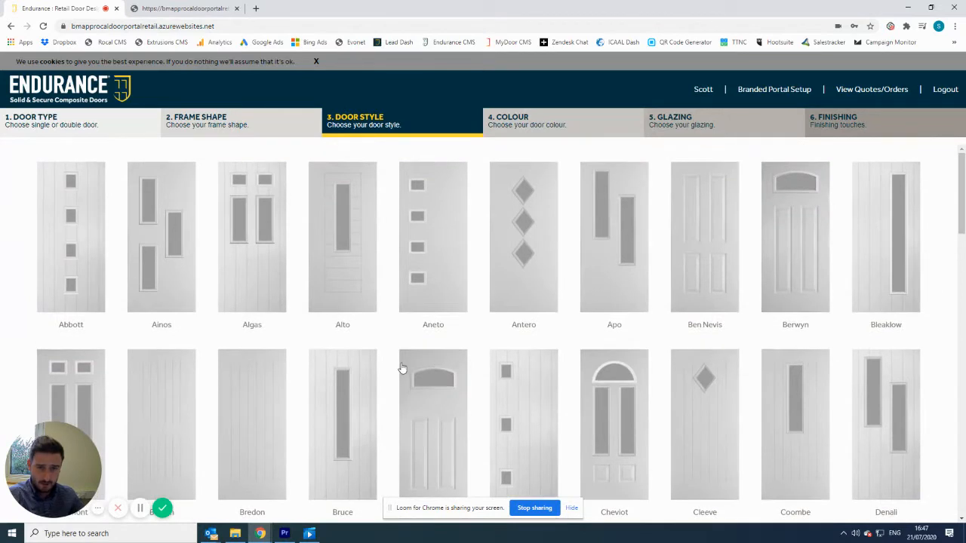
{"action": "left_click", "coordinate": [351, 252]}
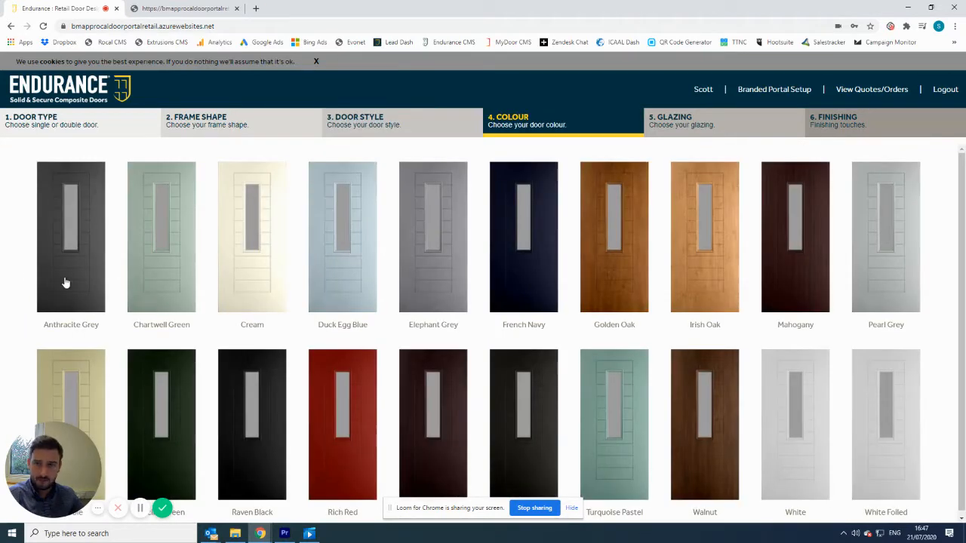
Step: Apply the Anthracite Grey colour and Virtue glazing to the door
{"action": "left_click", "coordinate": [65, 281]}
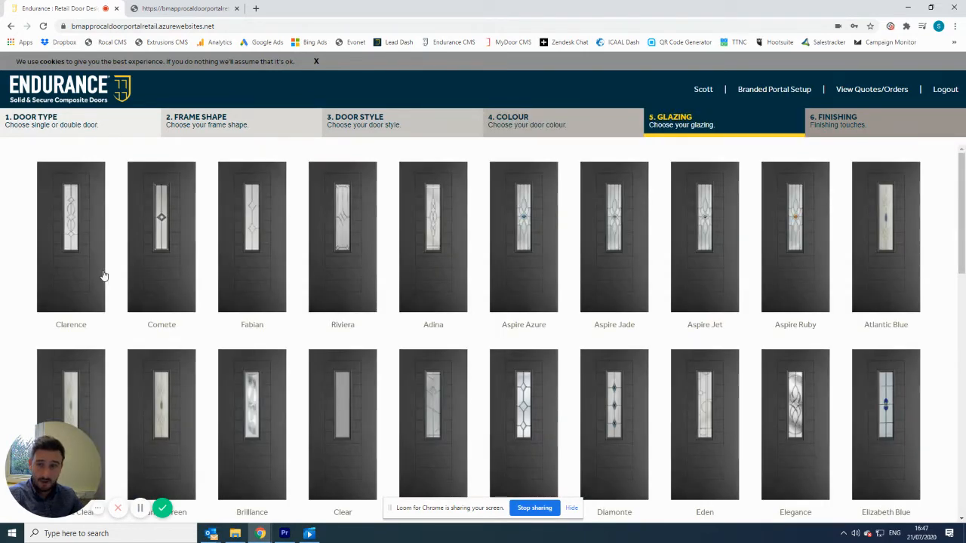
{"action": "scroll", "coordinate": [95, 297], "scroll_direction": "down", "scroll_amount": 5}
{"action": "scroll", "coordinate": [510, 258], "scroll_direction": "down", "scroll_amount": 5}
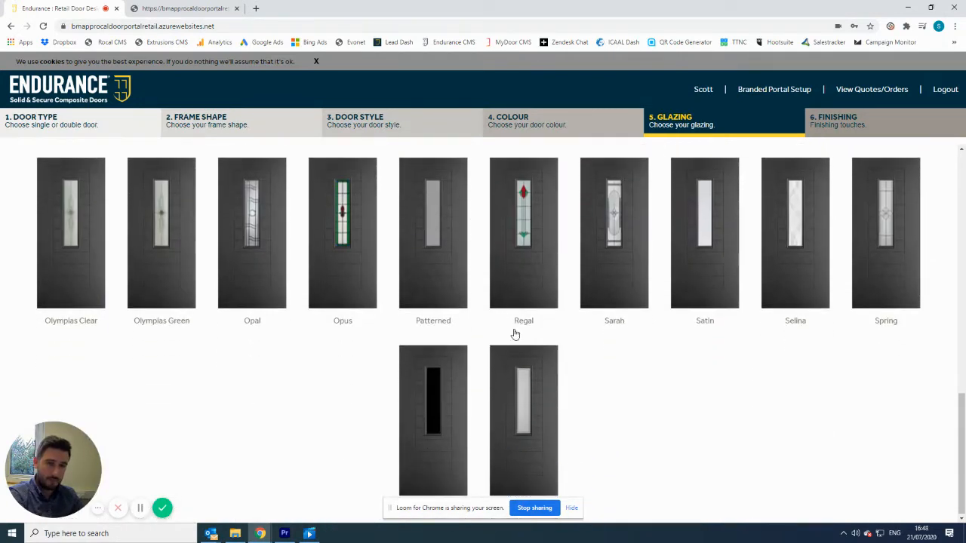
{"action": "left_click", "coordinate": [538, 396]}
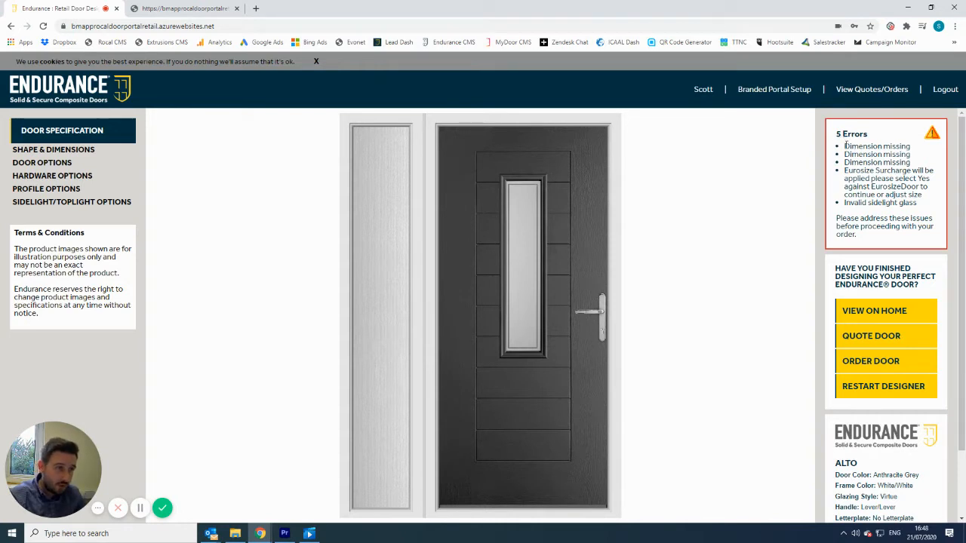
{"action": "left_click_drag", "start_coordinate": [845, 144], "coordinate": [914, 166]}
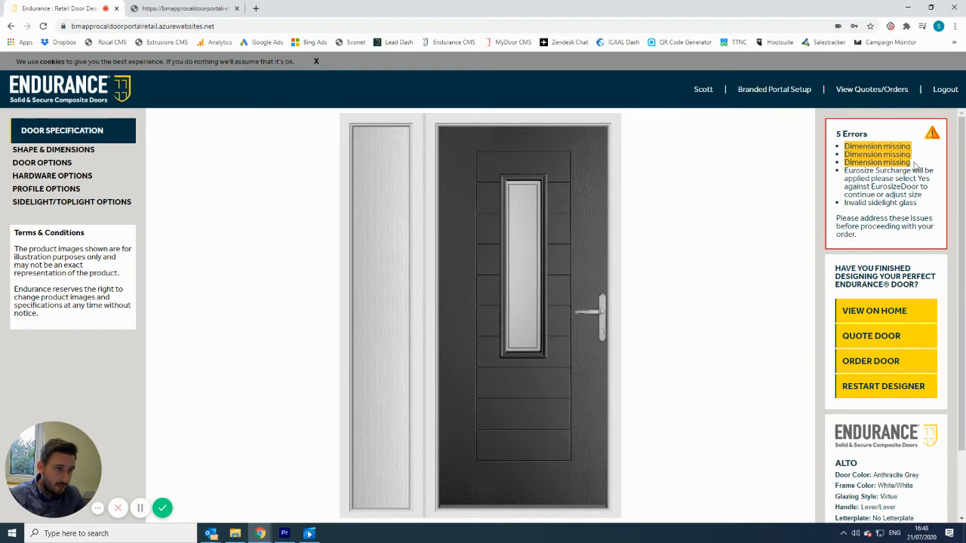
{"action": "left_click_drag", "start_coordinate": [845, 172], "coordinate": [912, 171]}
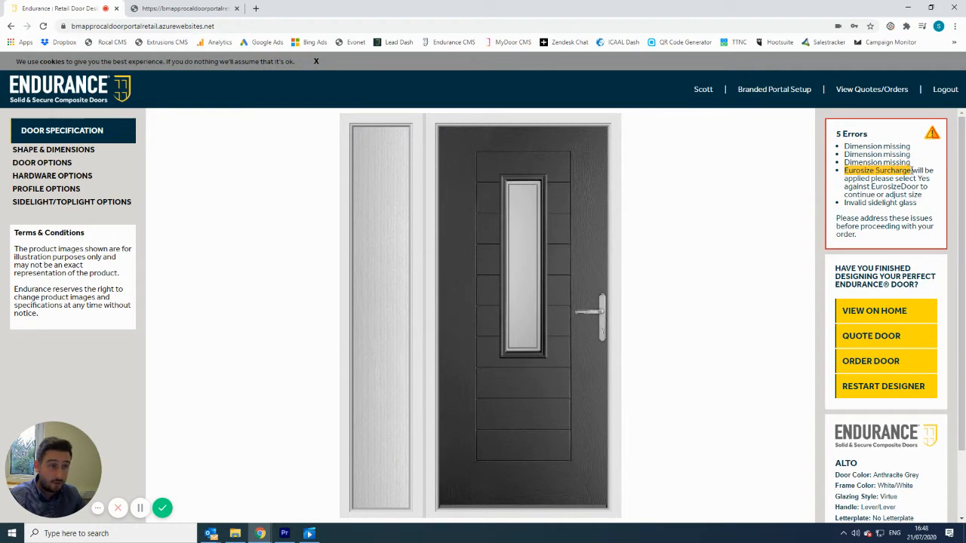
{"action": "left_click_drag", "start_coordinate": [844, 202], "coordinate": [922, 202]}
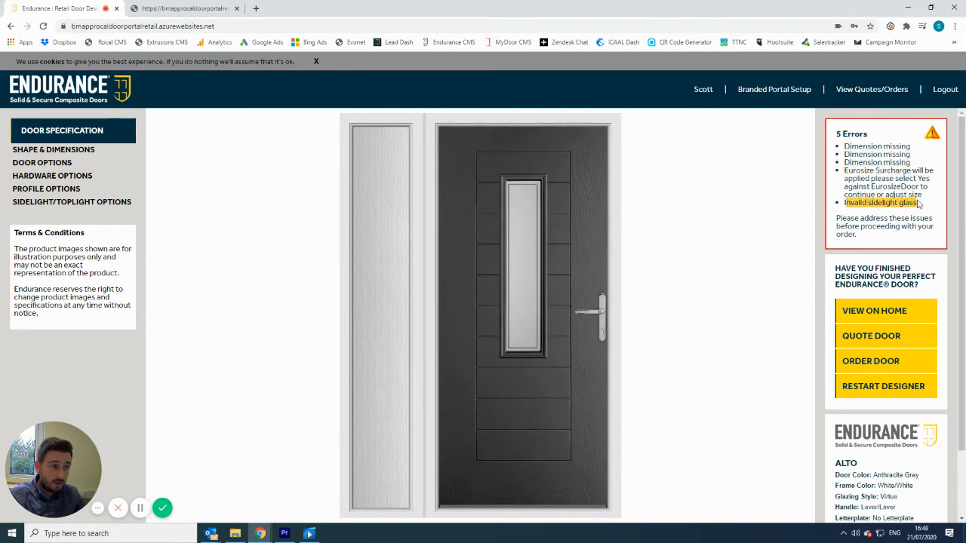
{"action": "left_click", "coordinate": [901, 205]}
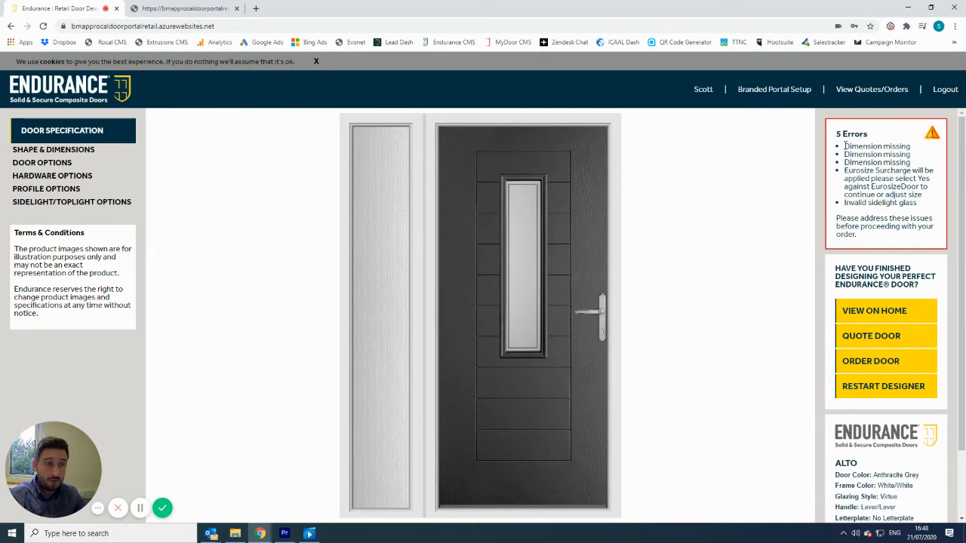
{"action": "left_click_drag", "start_coordinate": [845, 145], "coordinate": [915, 166]}
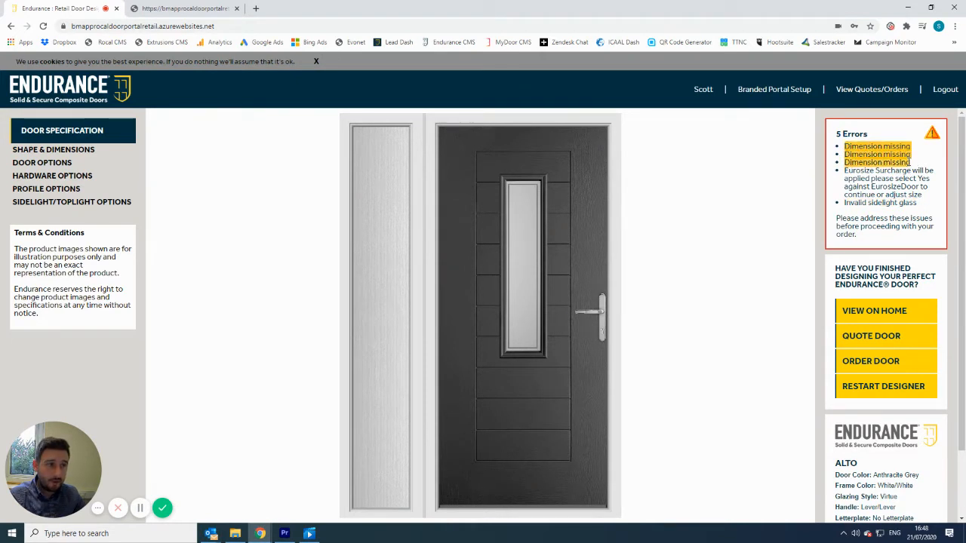
{"action": "left_click", "coordinate": [909, 162]}
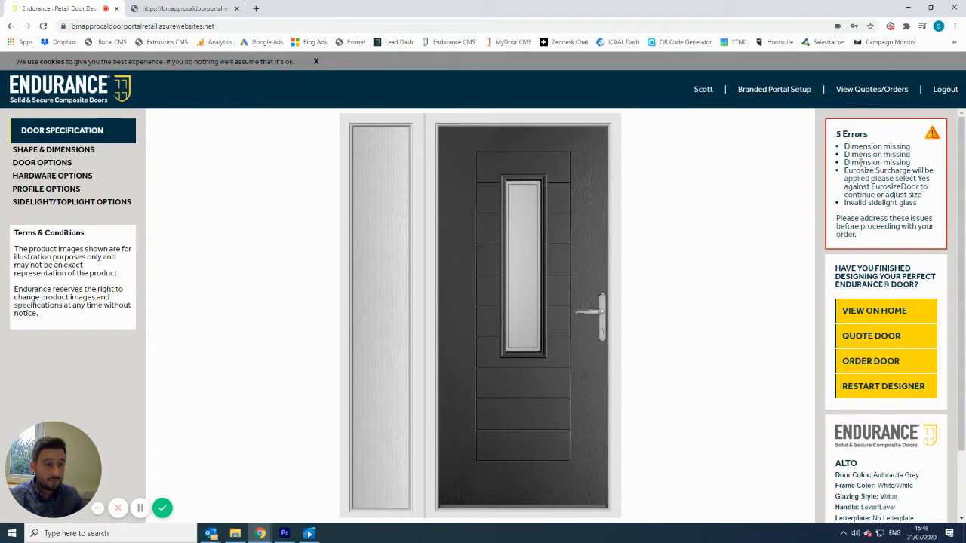
Step: Open Shape & Dimensions, keep the Sidelight Left frame design, and start on Overall Width
{"action": "left_click", "coordinate": [55, 152]}
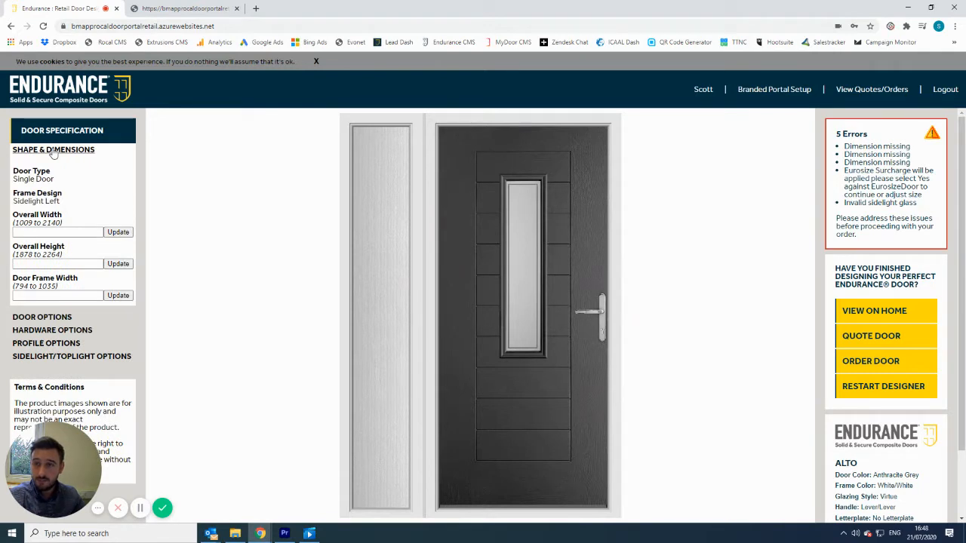
{"action": "left_click", "coordinate": [48, 201]}
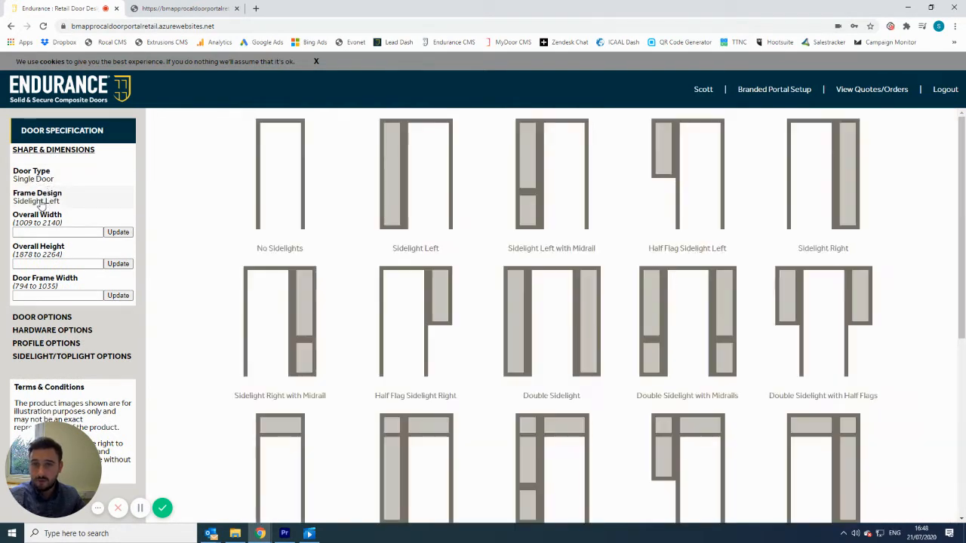
{"action": "left_click", "coordinate": [405, 187]}
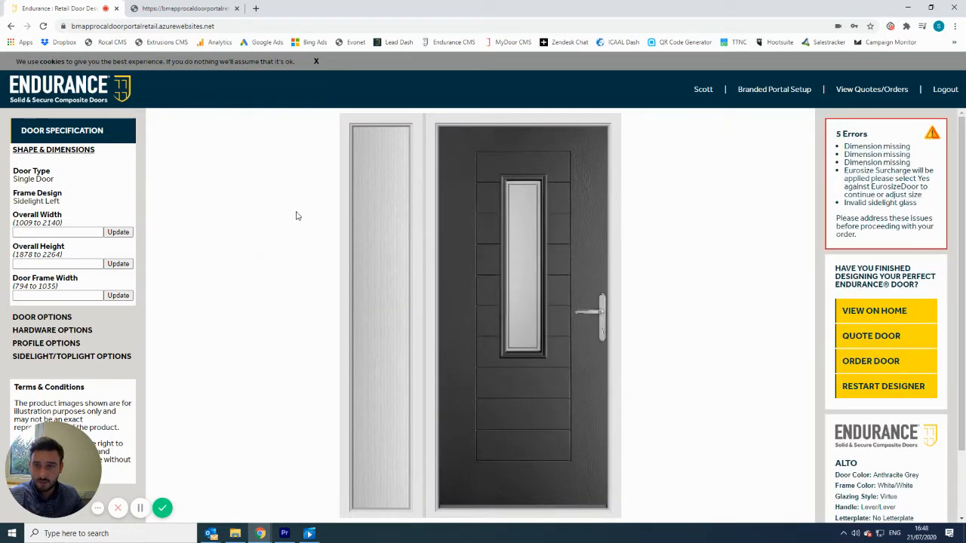
{"action": "left_click", "coordinate": [59, 232]}
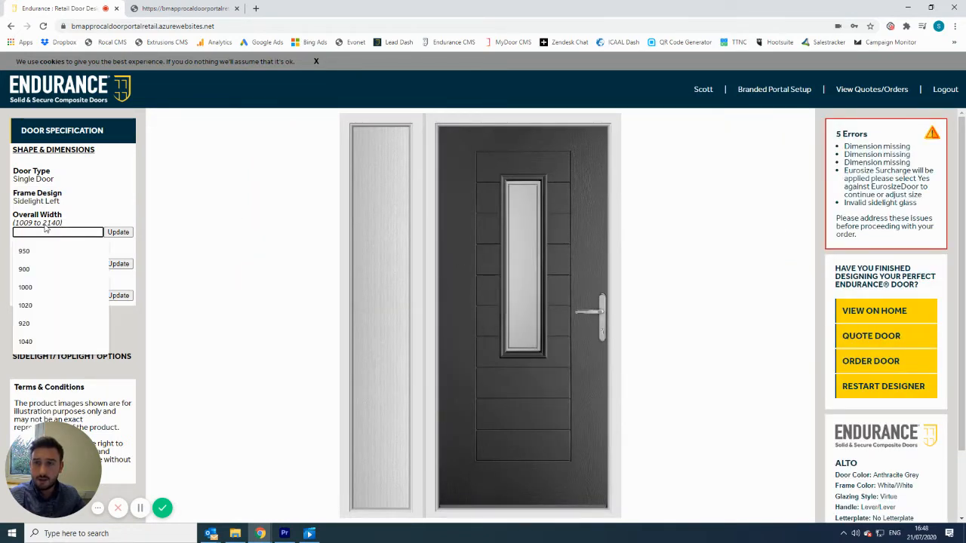
{"action": "left_click", "coordinate": [44, 225]}
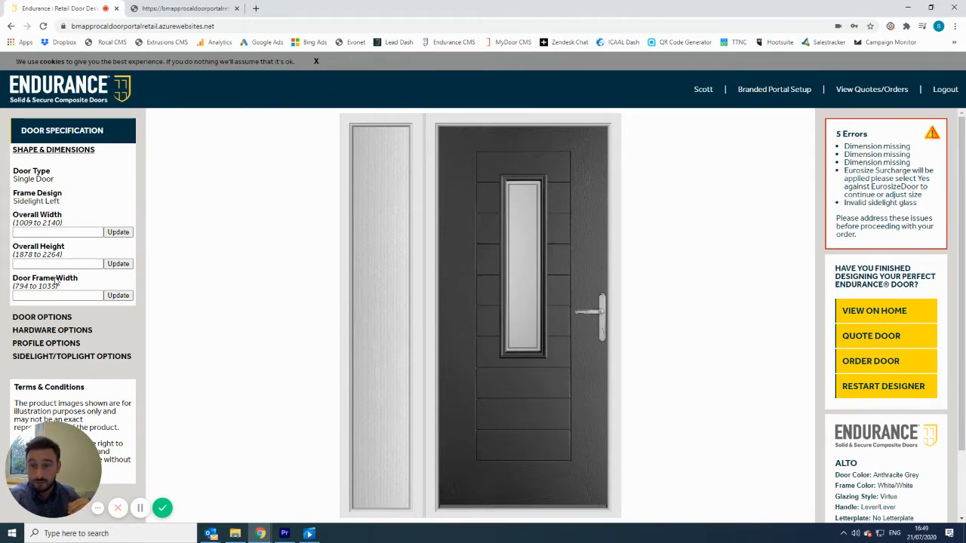
Step: Set the overall width to 1500 and the overall height to 2100
{"action": "left_click", "coordinate": [52, 232]}
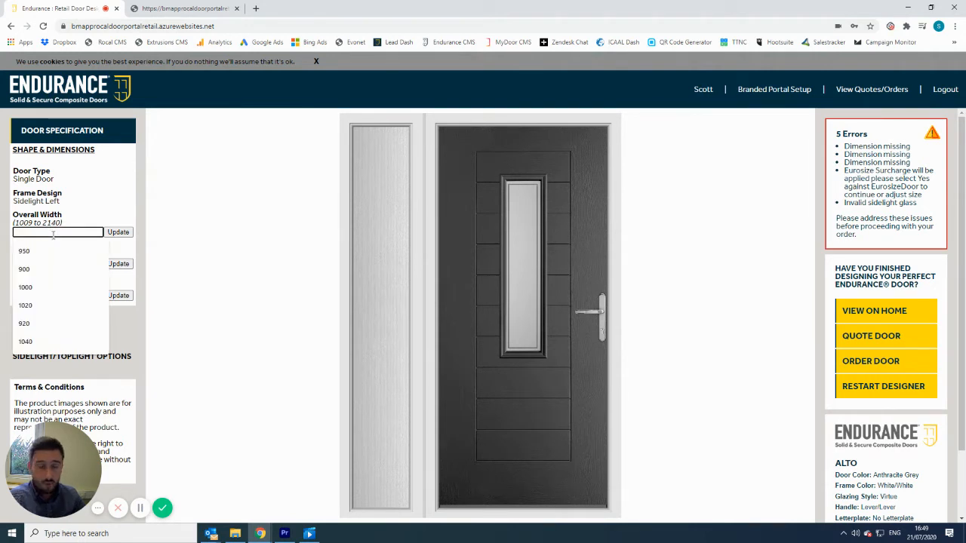
{"action": "type", "text": "16"}
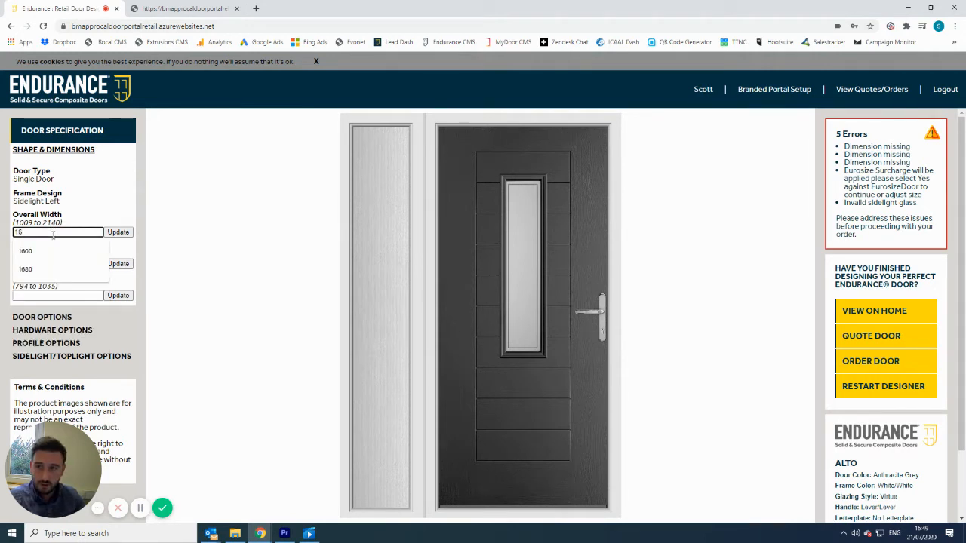
{"action": "key", "text": "BackSpace"}
{"action": "type", "text": "500"}
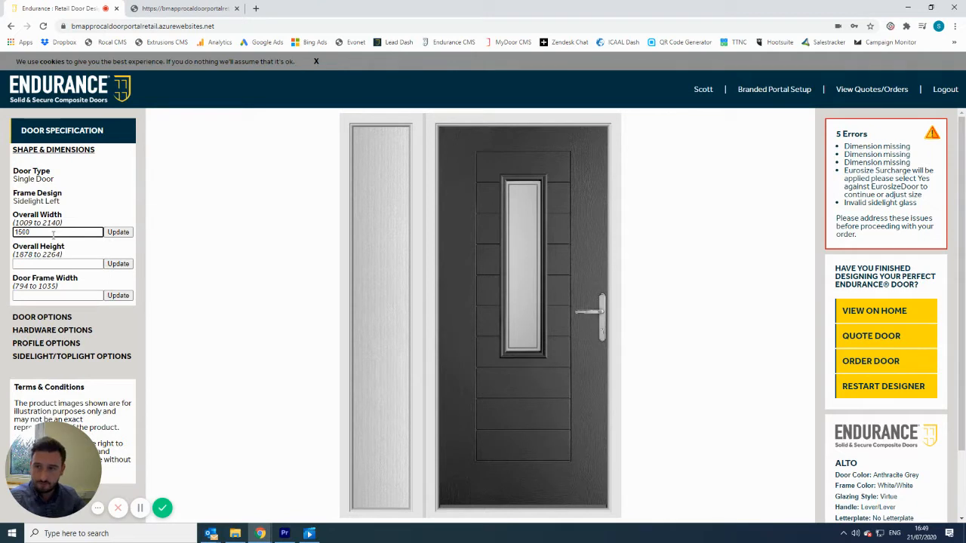
{"action": "left_click", "coordinate": [117, 232]}
{"action": "left_click", "coordinate": [72, 264]}
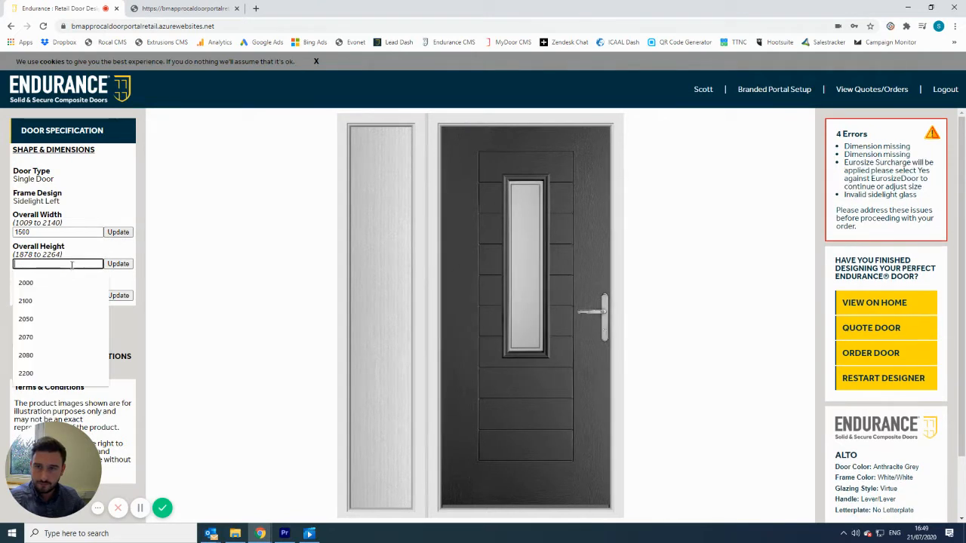
{"action": "type", "text": "21"}
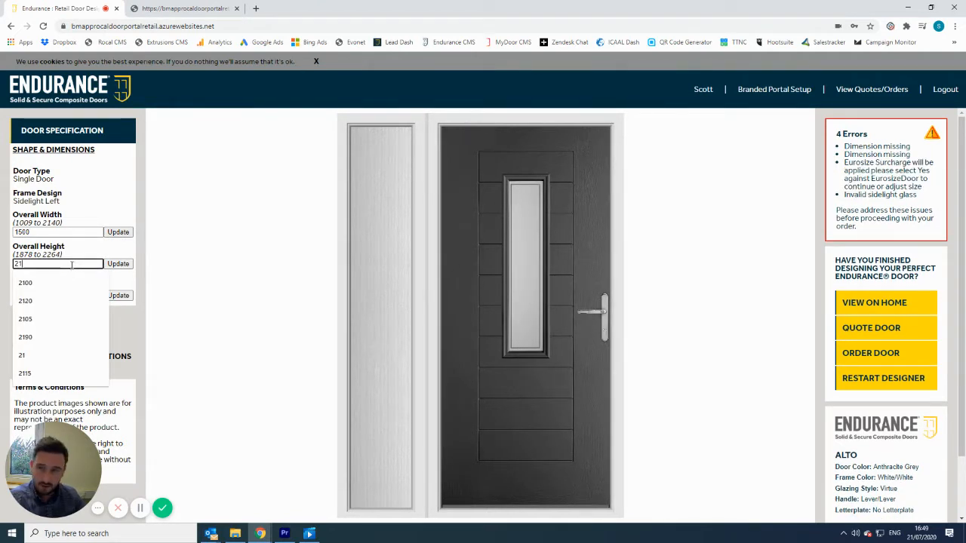
{"action": "type", "text": "00"}
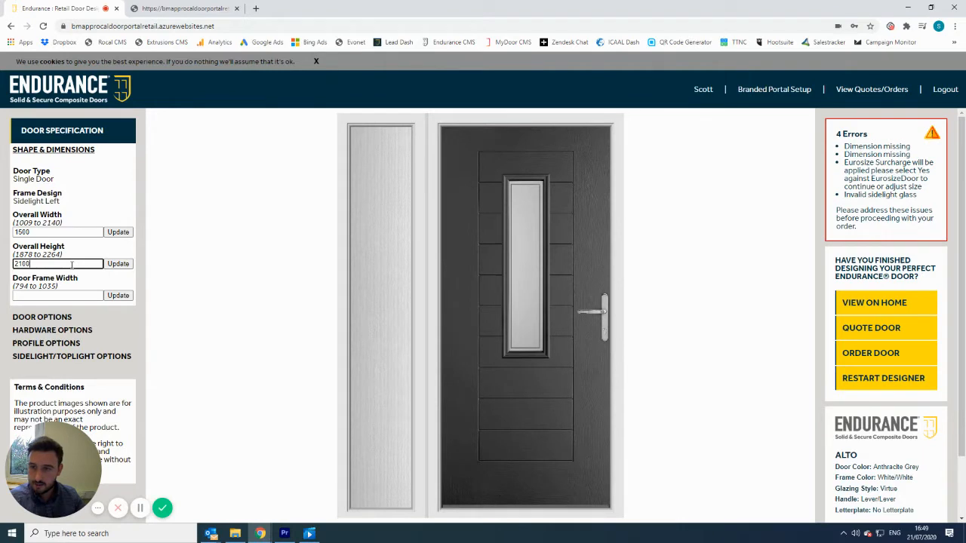
{"action": "left_click", "coordinate": [118, 263]}
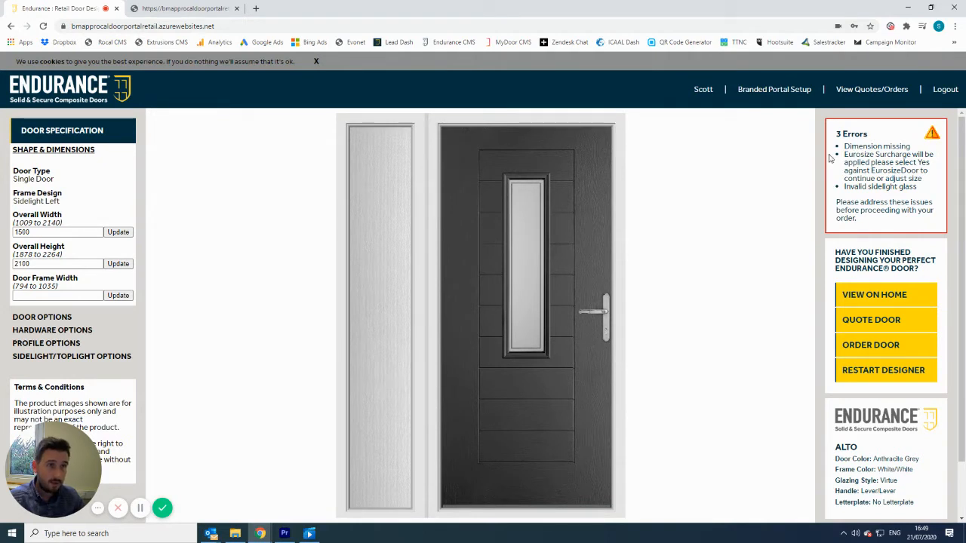
Step: Set the door frame width to 950, then change it to 1035
{"action": "left_click", "coordinate": [58, 295]}
{"action": "type", "text": "950"}
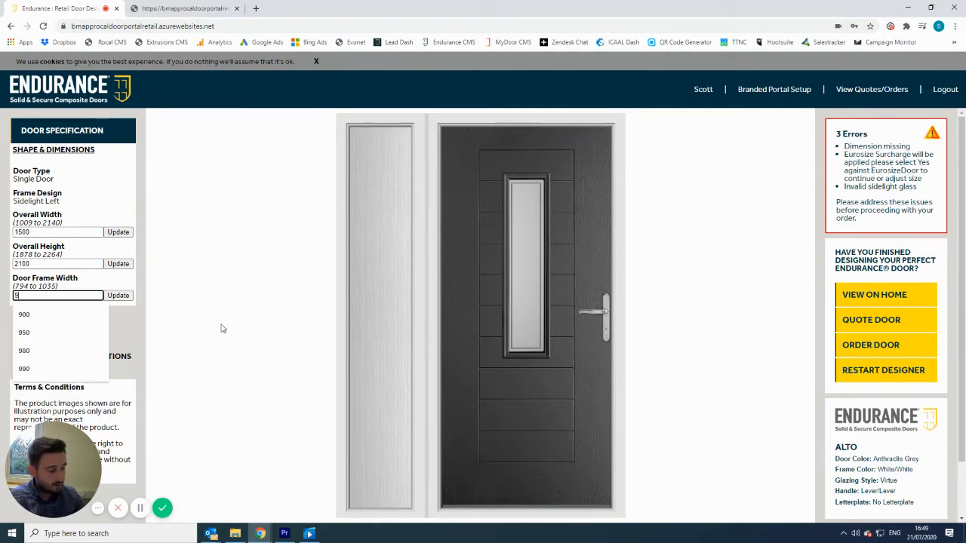
{"action": "left_click", "coordinate": [127, 296]}
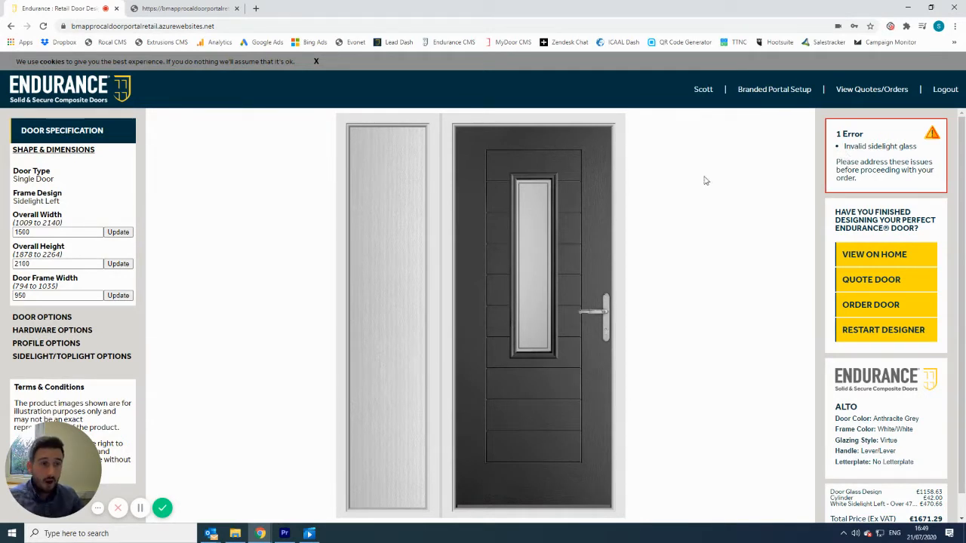
{"action": "left_click_drag", "start_coordinate": [54, 299], "coordinate": [14, 299]}
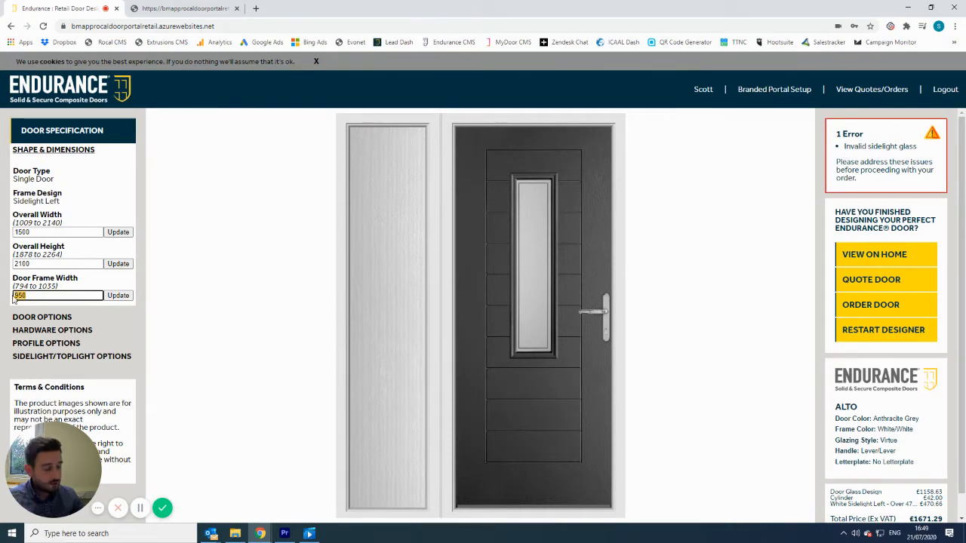
{"action": "type", "text": "10"}
{"action": "type", "text": "35"}
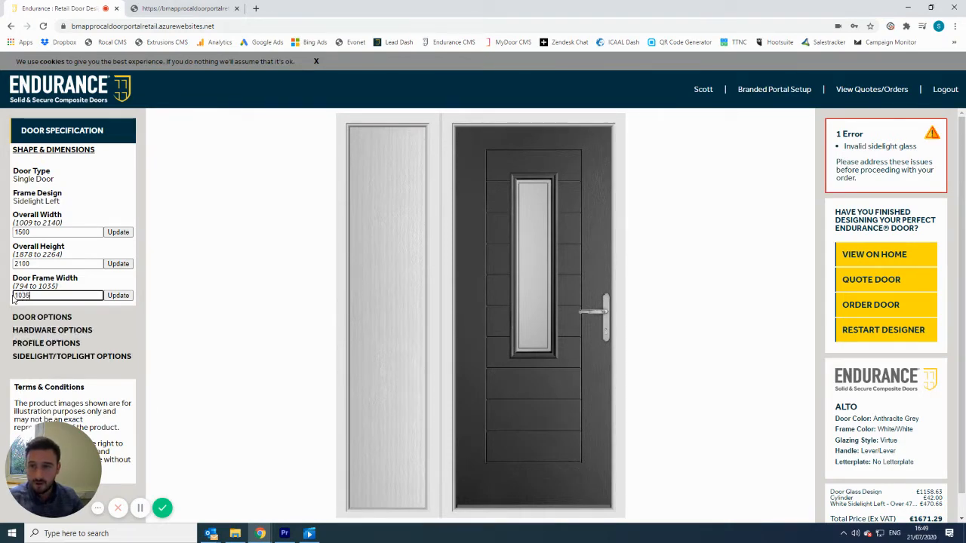
{"action": "left_click", "coordinate": [118, 295]}
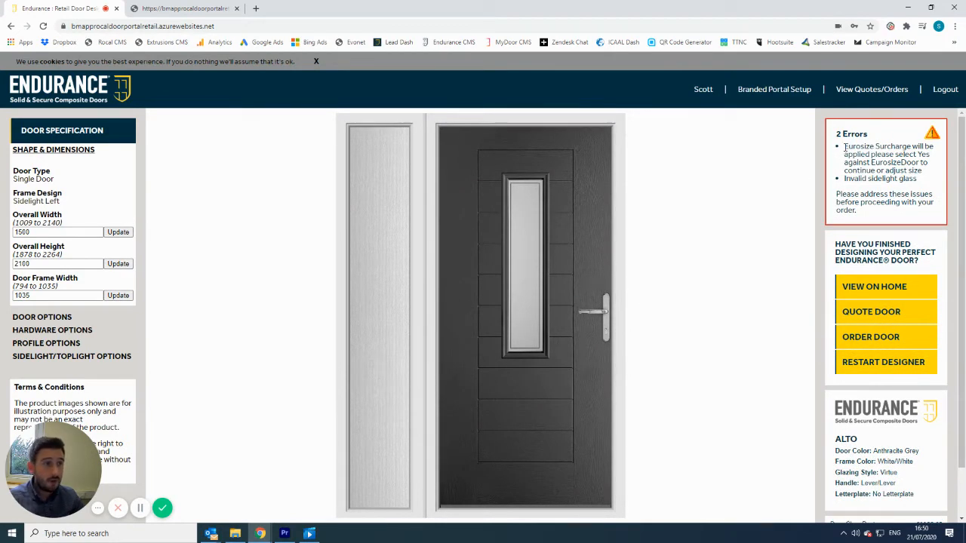
{"action": "left_click_drag", "start_coordinate": [844, 146], "coordinate": [906, 169]}
{"action": "left_click", "coordinate": [904, 167]}
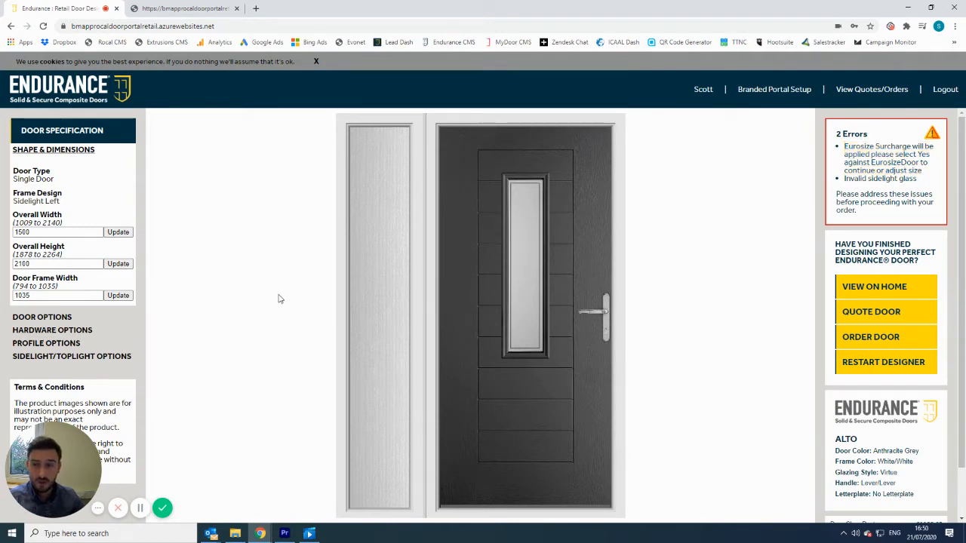
Step: Switch Eurosize Door to Yes, adding the £133.01 Eurosize surcharge
{"action": "left_click", "coordinate": [60, 320]}
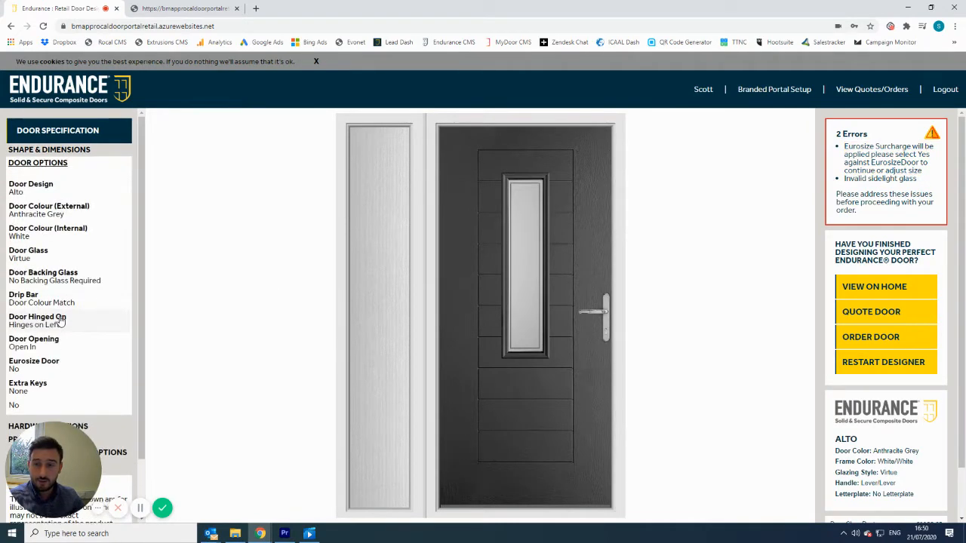
{"action": "left_click", "coordinate": [40, 371]}
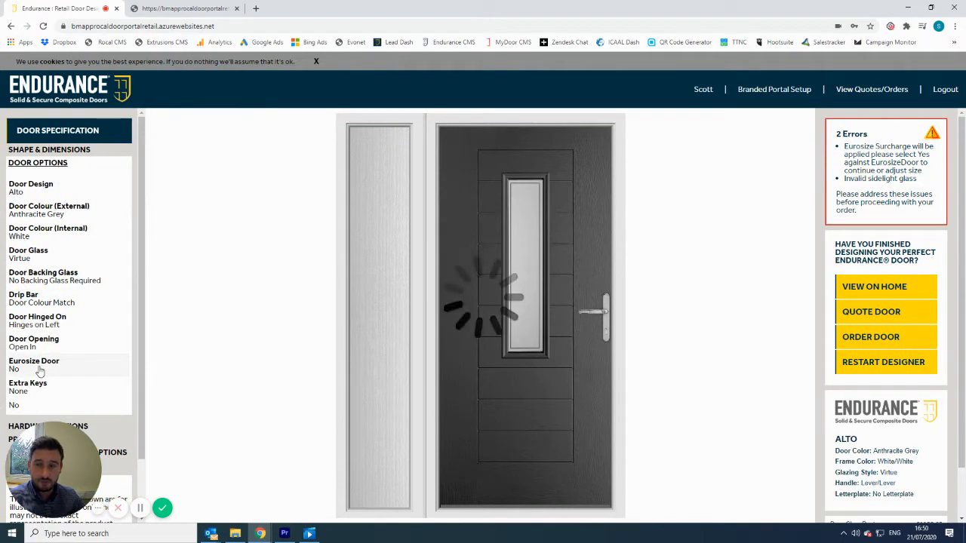
{"action": "scroll", "coordinate": [807, 372], "scroll_direction": "down", "scroll_amount": 1}
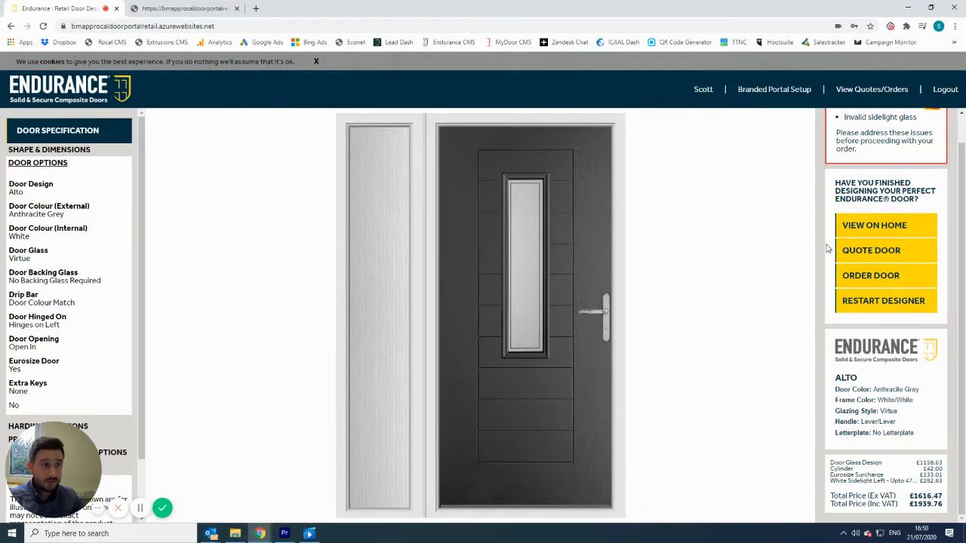
{"action": "scroll", "coordinate": [811, 254], "scroll_direction": "up", "scroll_amount": 2}
Step: Reset the door frame width to 950 and switch Eurosize Door back to No
{"action": "left_click", "coordinate": [66, 151]}
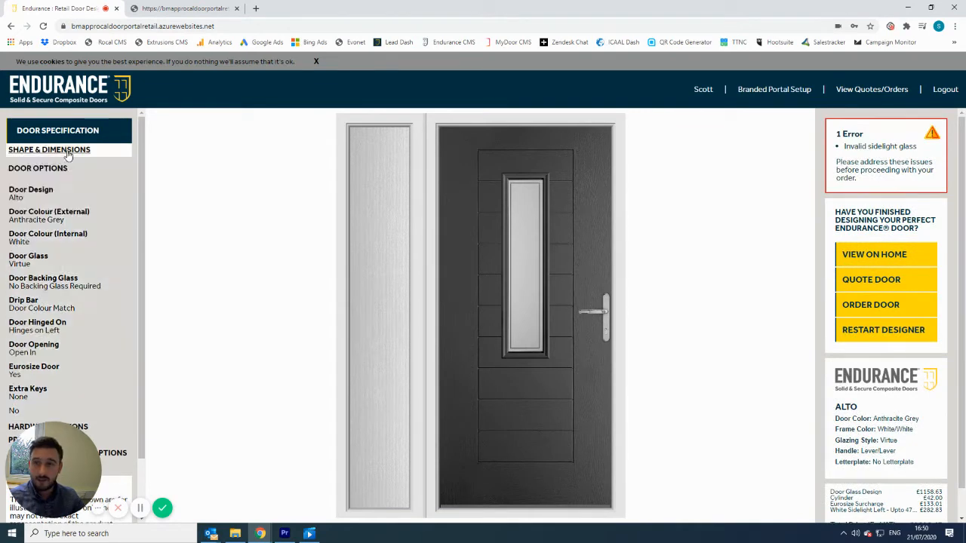
{"action": "left_click_drag", "start_coordinate": [34, 295], "coordinate": [2, 294]}
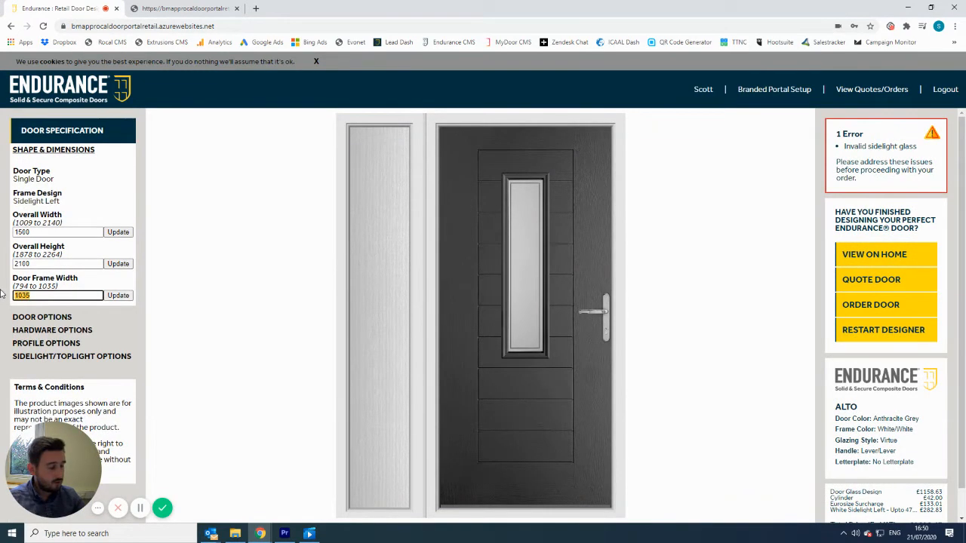
{"action": "type", "text": "950"}
{"action": "left_click", "coordinate": [117, 298]}
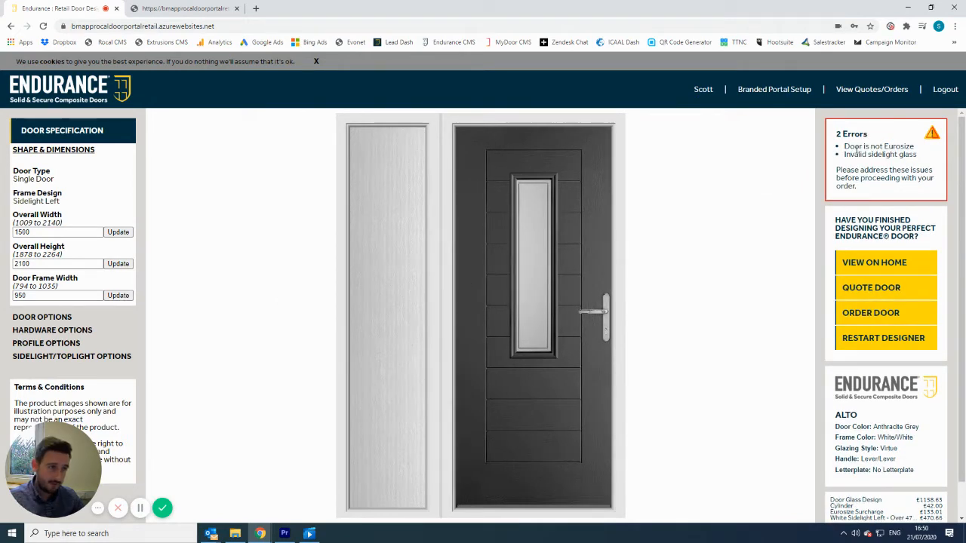
{"action": "left_click", "coordinate": [61, 317]}
{"action": "left_click", "coordinate": [34, 370]}
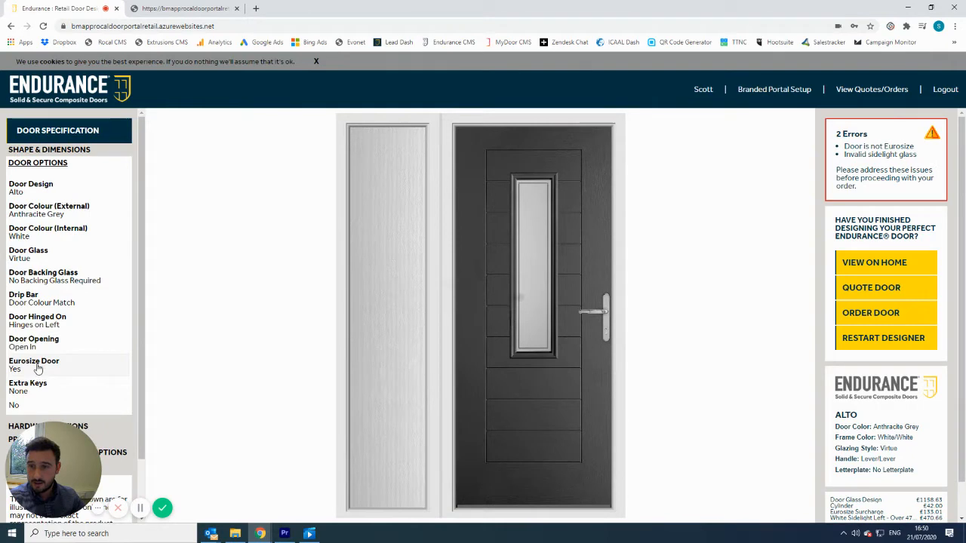
Step: Recheck the 1500 overall width and 2100 overall height values in Shape & Dimensions
{"action": "left_click", "coordinate": [68, 150]}
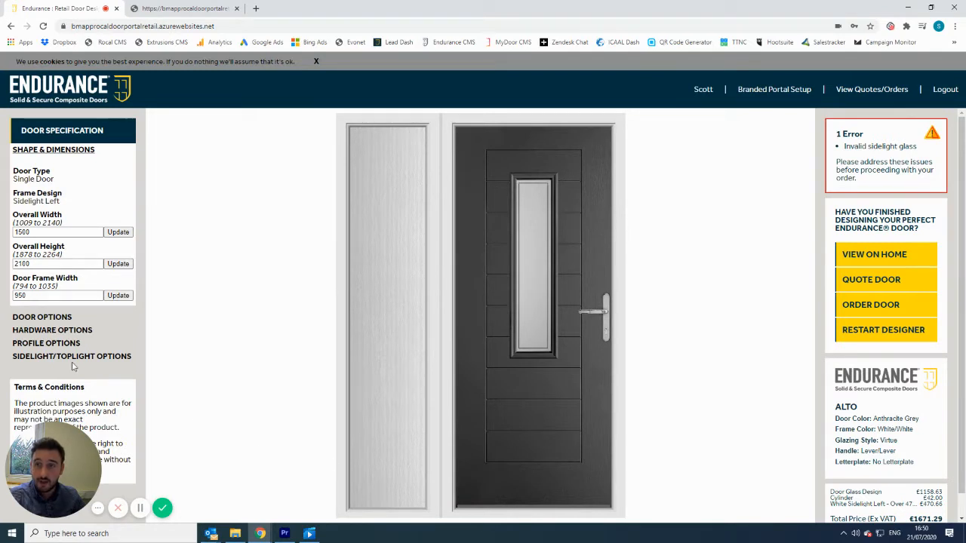
{"action": "double_click", "coordinate": [33, 263]}
{"action": "left_click_drag", "start_coordinate": [42, 232], "coordinate": [16, 233]}
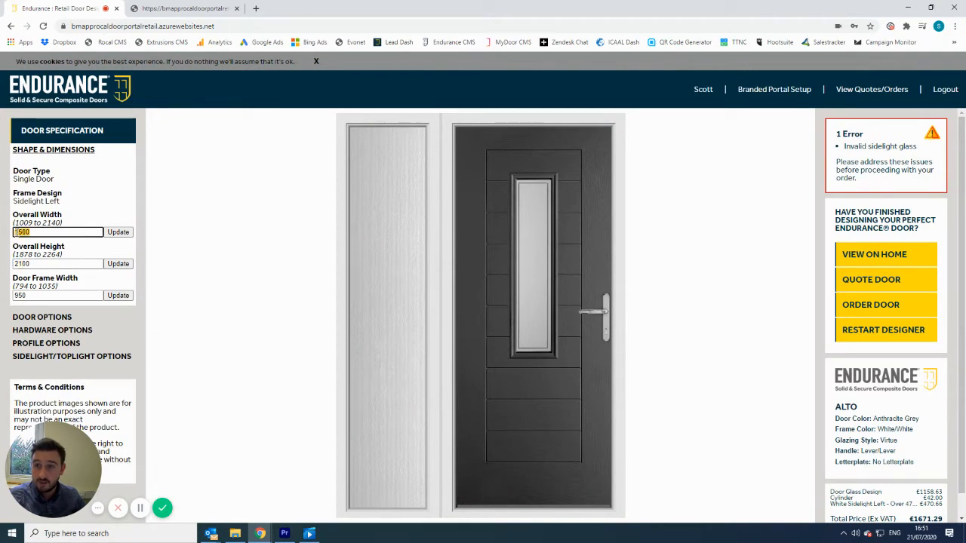
{"action": "left_click", "coordinate": [33, 232]}
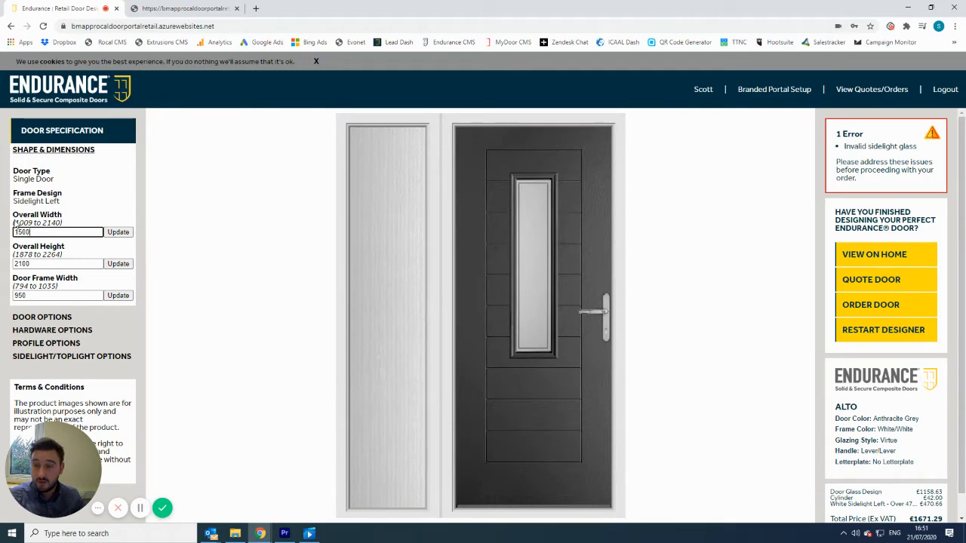
{"action": "left_click", "coordinate": [52, 320]}
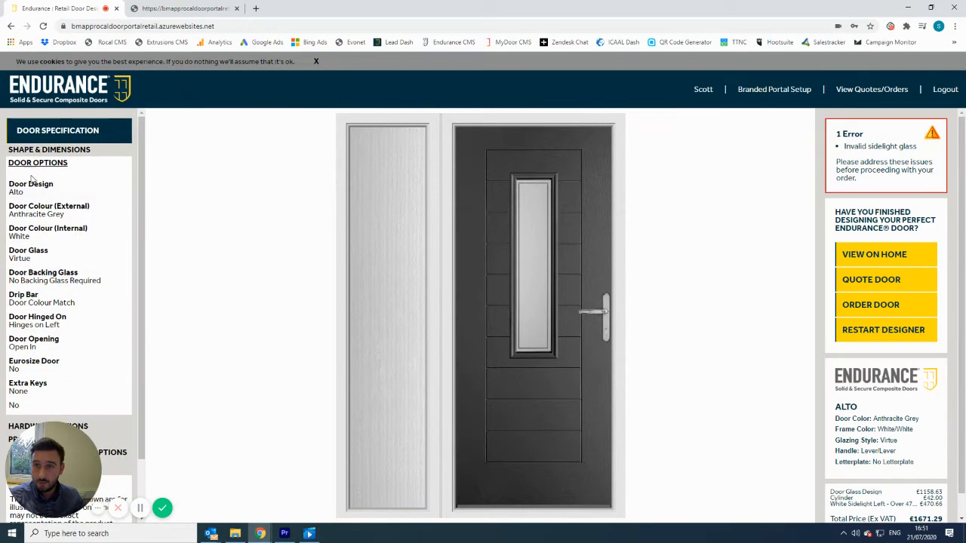
{"action": "left_click", "coordinate": [43, 240]}
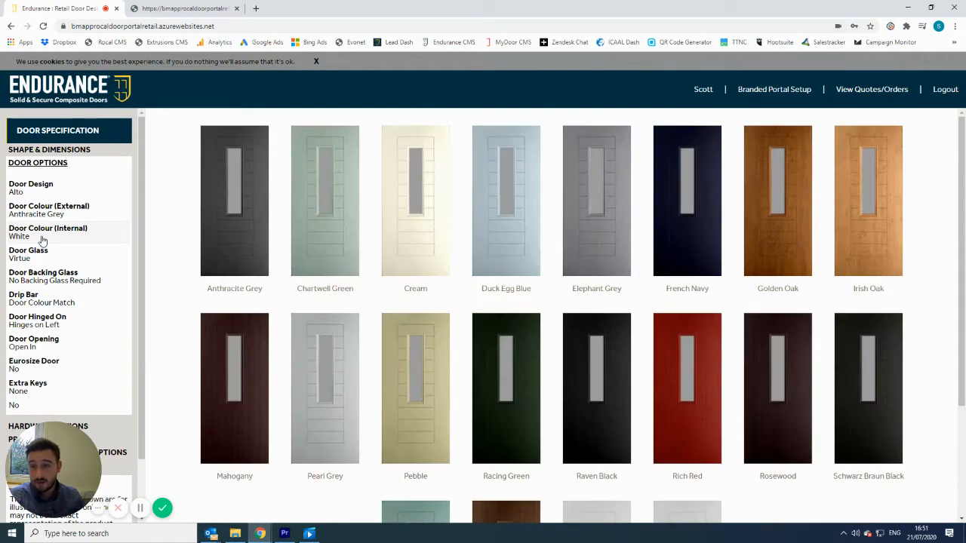
{"action": "scroll", "coordinate": [603, 369], "scroll_direction": "down", "scroll_amount": 2}
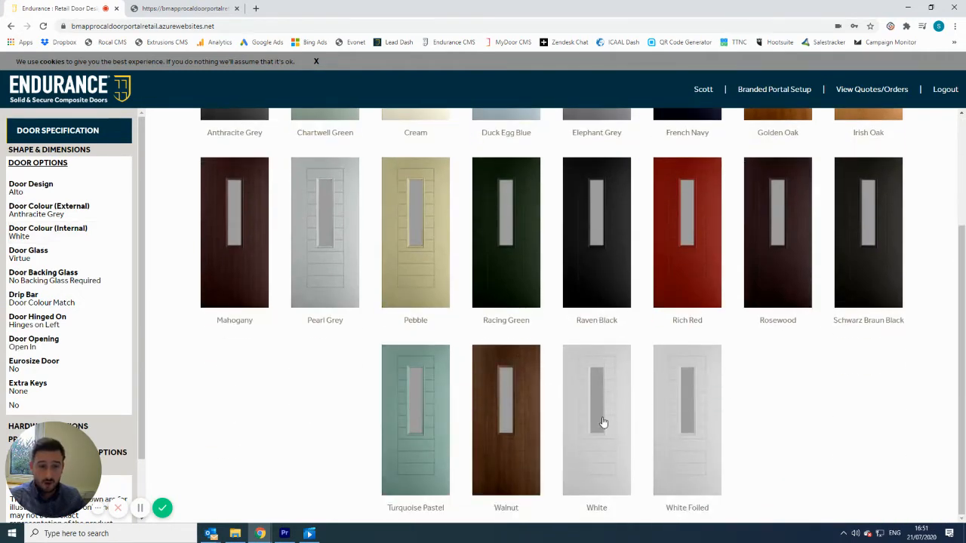
{"action": "scroll", "coordinate": [589, 457], "scroll_direction": "up", "scroll_amount": 2}
{"action": "scroll", "coordinate": [607, 446], "scroll_direction": "down", "scroll_amount": 2}
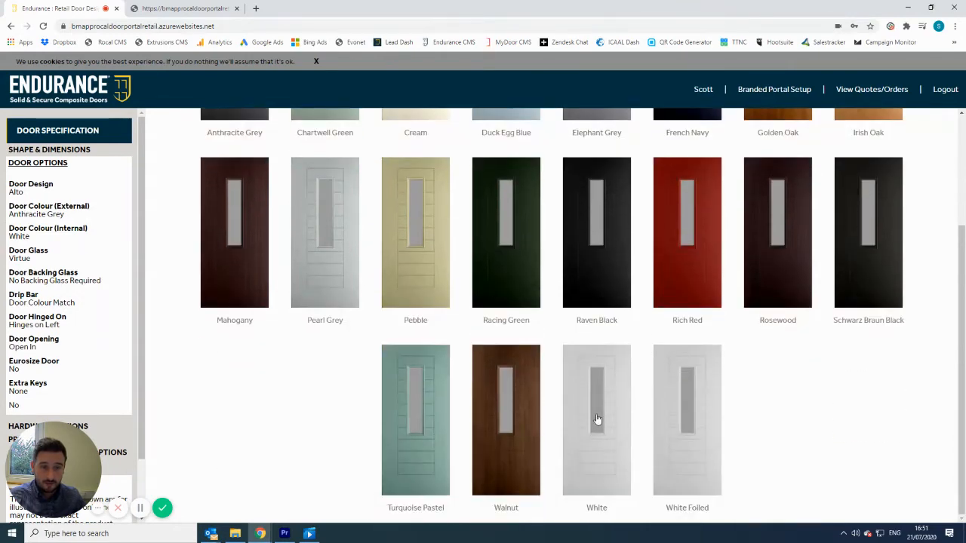
{"action": "scroll", "coordinate": [593, 437], "scroll_direction": "up", "scroll_amount": 2}
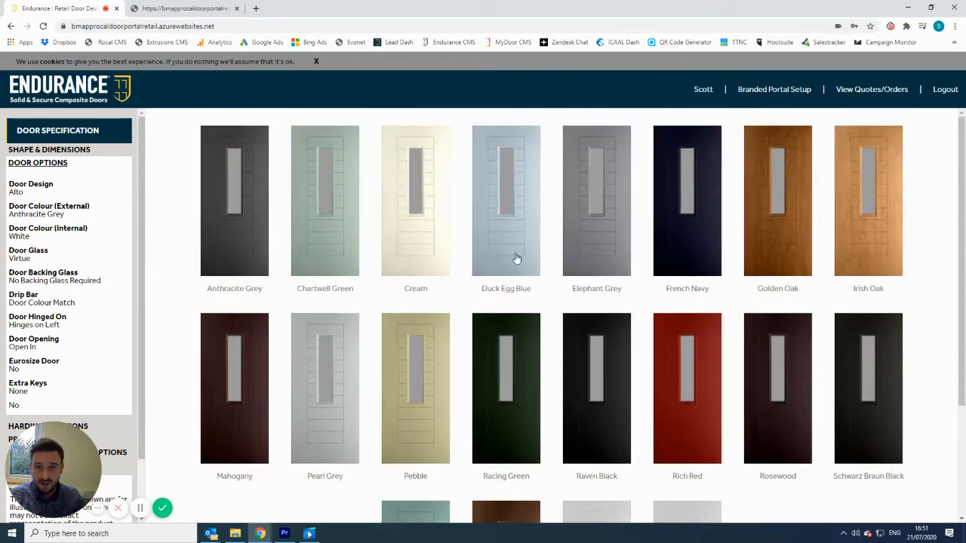
{"action": "scroll", "coordinate": [190, 393], "scroll_direction": "down", "scroll_amount": 2}
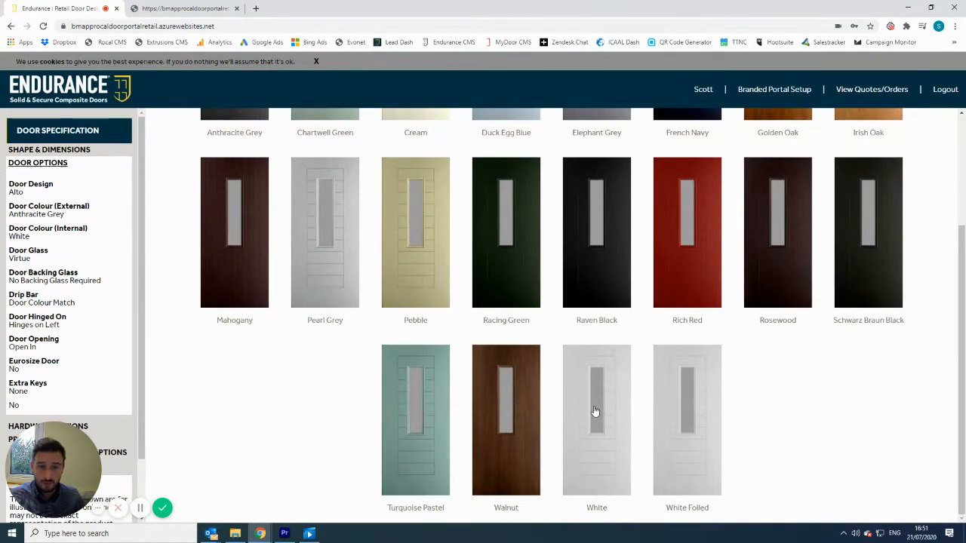
{"action": "left_click", "coordinate": [594, 412]}
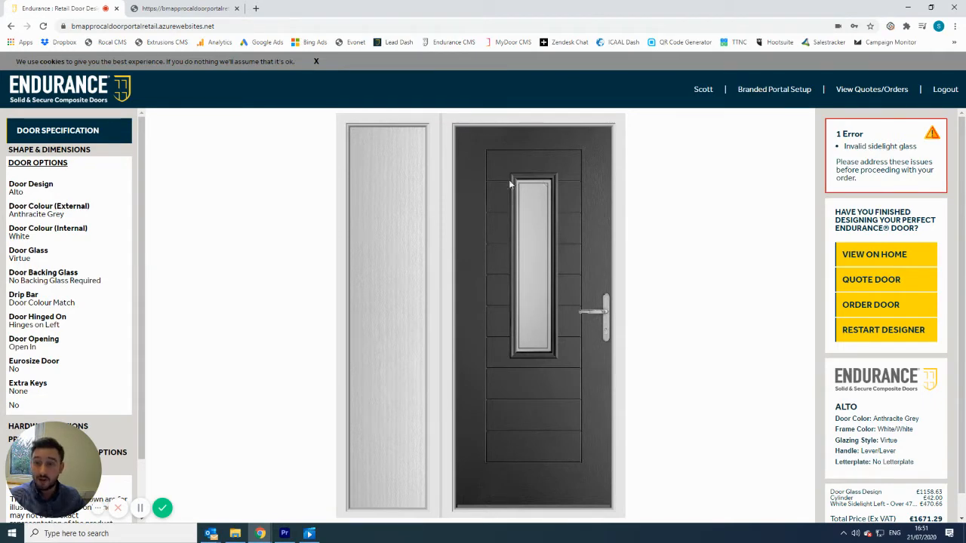
Step: Try Patterned door glass with Stippolyte backing glass
{"action": "left_click", "coordinate": [48, 256]}
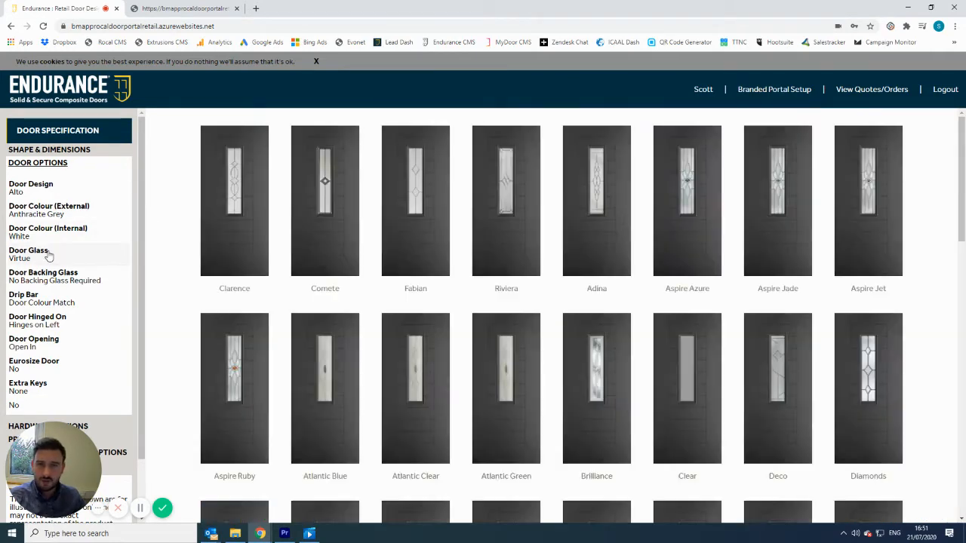
{"action": "scroll", "coordinate": [431, 219], "scroll_direction": "down", "scroll_amount": 5}
{"action": "scroll", "coordinate": [431, 223], "scroll_direction": "down", "scroll_amount": 7}
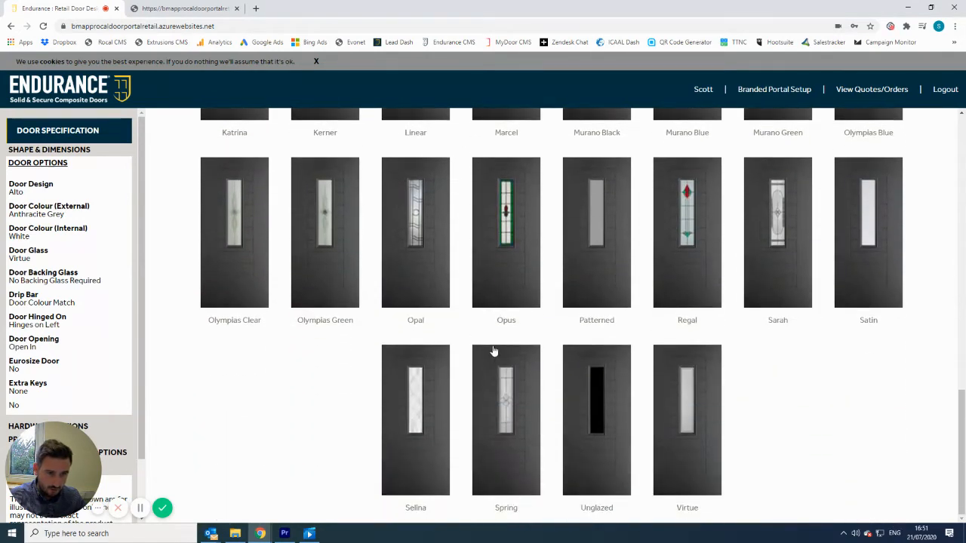
{"action": "scroll", "coordinate": [490, 377], "scroll_direction": "up", "scroll_amount": 1}
{"action": "scroll", "coordinate": [491, 404], "scroll_direction": "down", "scroll_amount": 1}
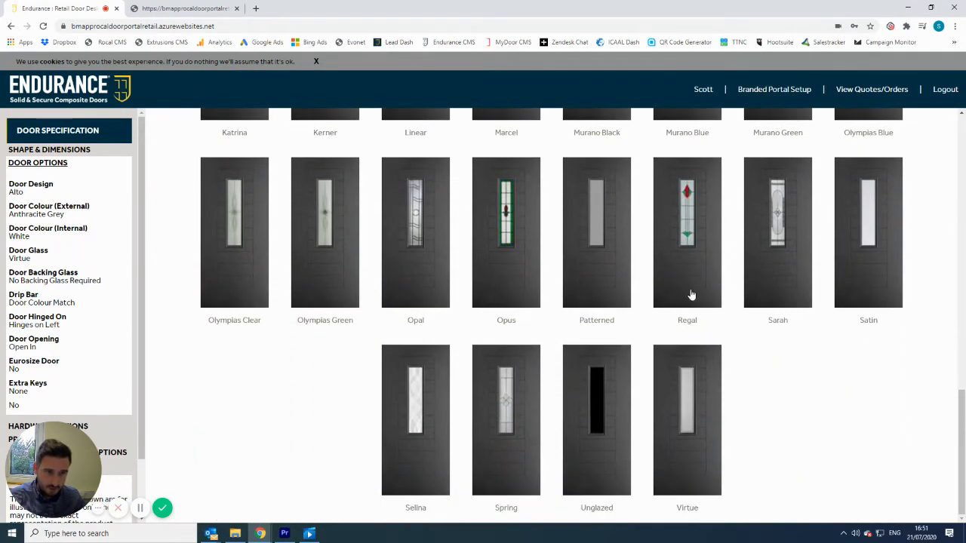
{"action": "left_click", "coordinate": [592, 272]}
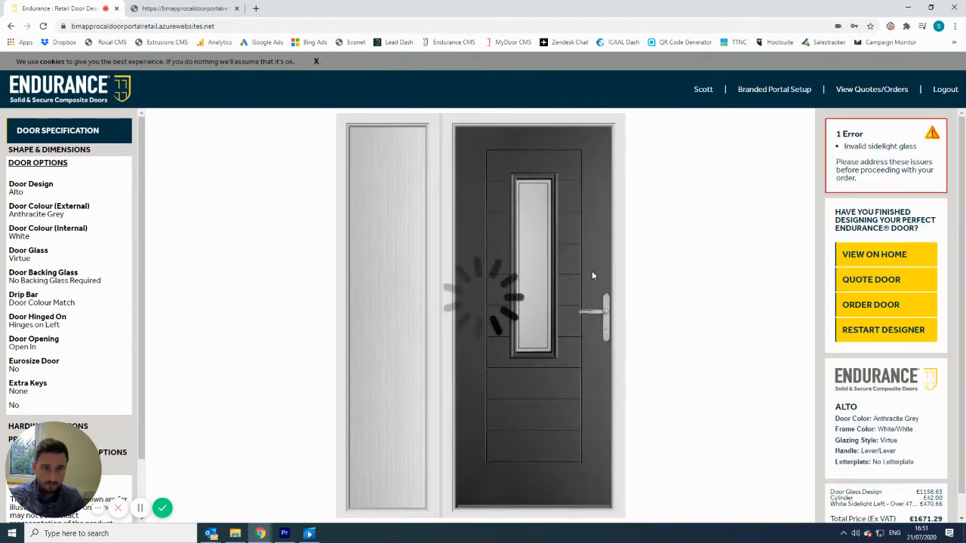
{"action": "left_click", "coordinate": [59, 278]}
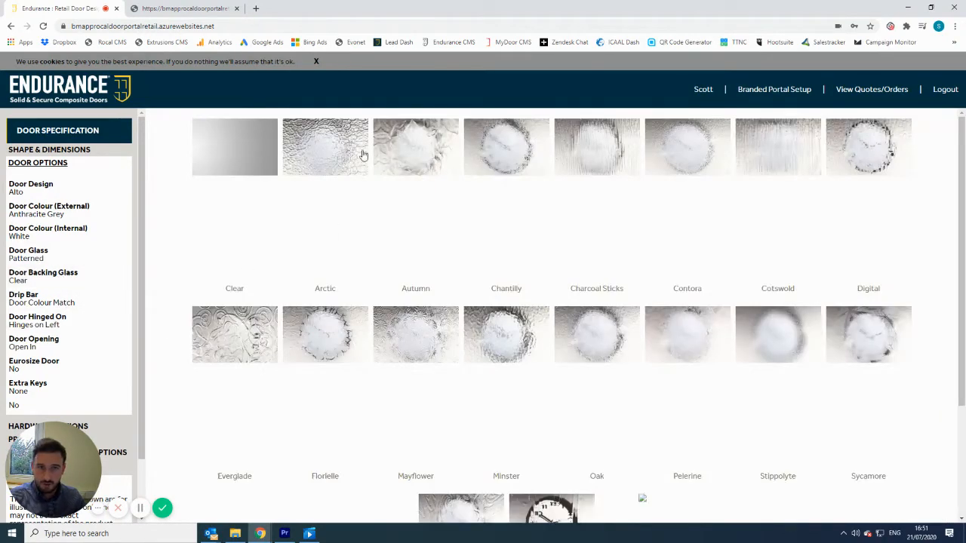
{"action": "scroll", "coordinate": [779, 291], "scroll_direction": "down", "scroll_amount": 2}
{"action": "left_click", "coordinate": [774, 242]}
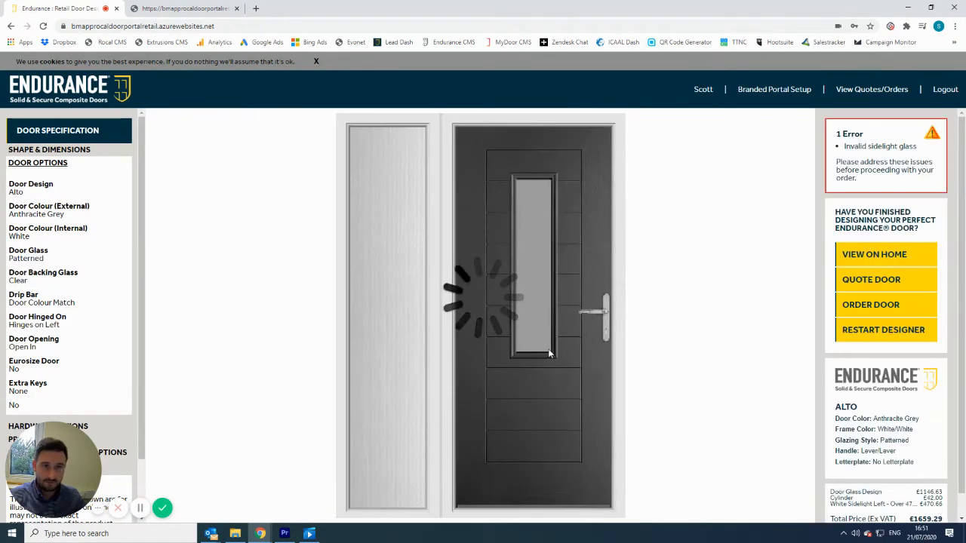
Step: Switch the door glass back to Virtue
{"action": "left_click", "coordinate": [65, 263]}
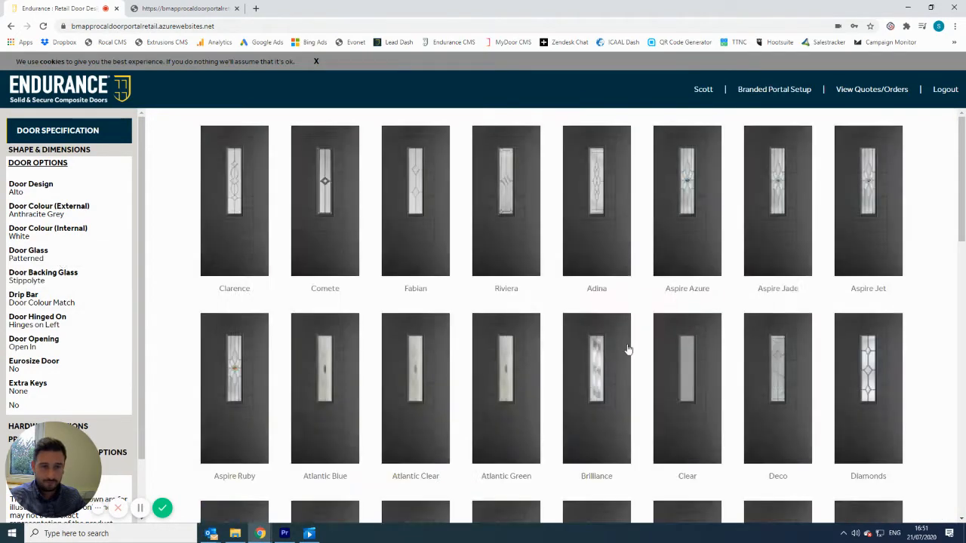
{"action": "scroll", "coordinate": [628, 352], "scroll_direction": "down", "scroll_amount": 10}
{"action": "left_click", "coordinate": [681, 416]}
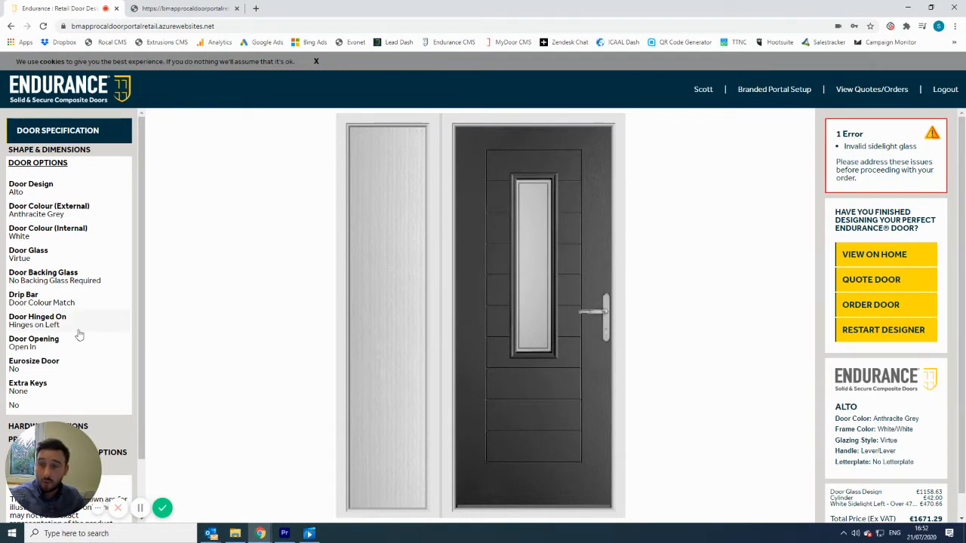
Step: Keep the colour-matched drip bar, left-side hinges and inward opening after trying alternatives
{"action": "left_click", "coordinate": [55, 306]}
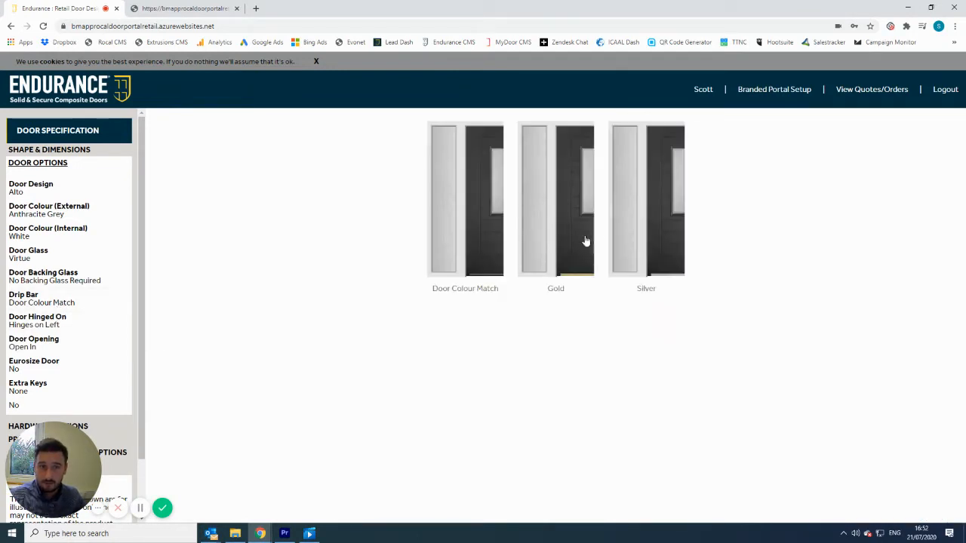
{"action": "left_click", "coordinate": [477, 255]}
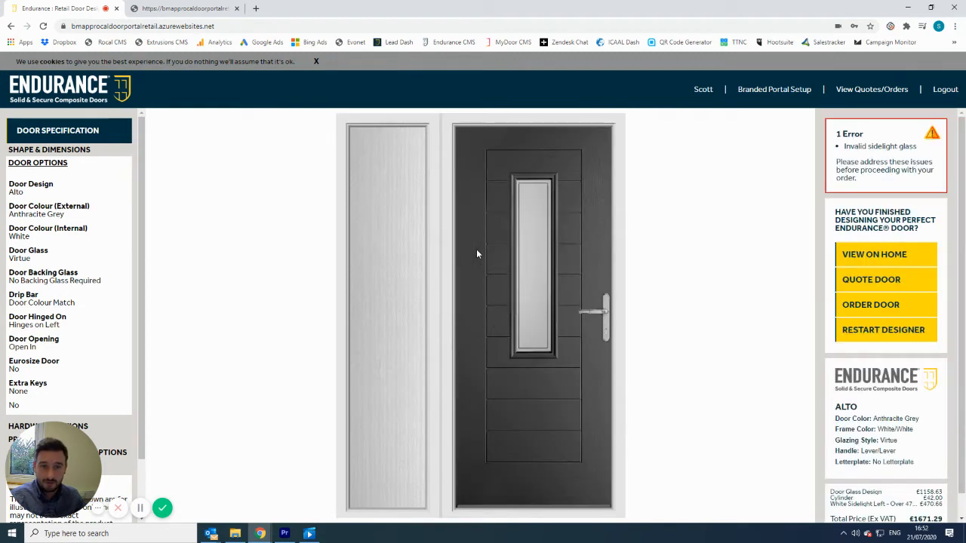
{"action": "left_click", "coordinate": [44, 327]}
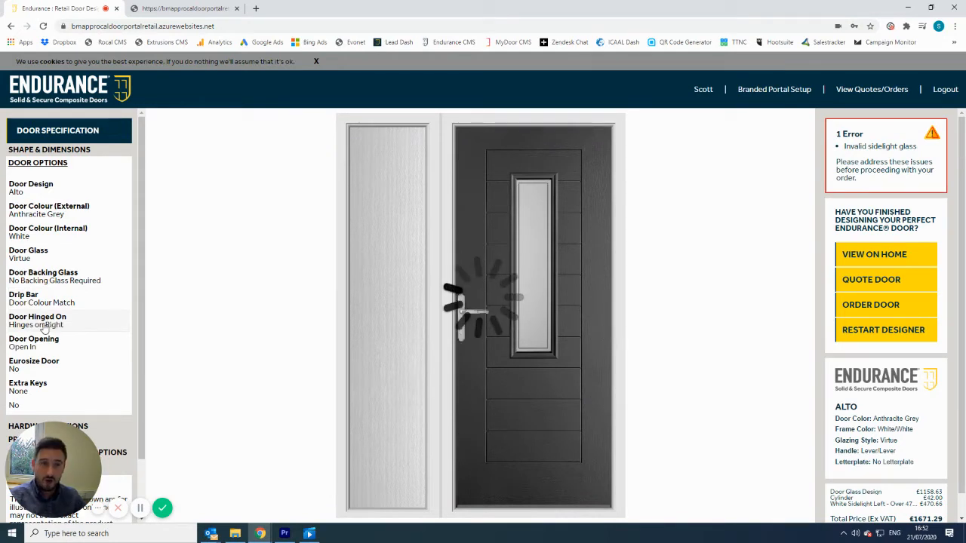
{"action": "left_click", "coordinate": [44, 328]}
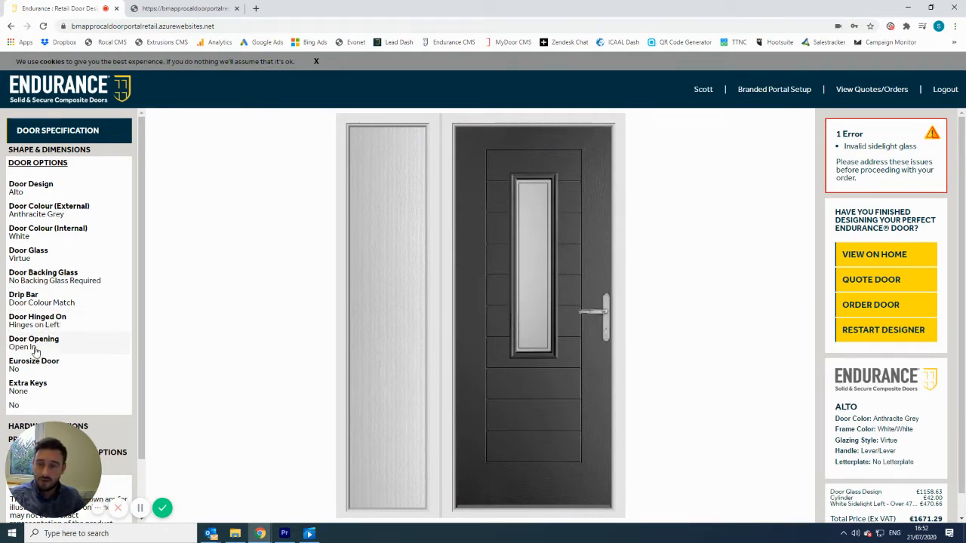
{"action": "left_click", "coordinate": [34, 349]}
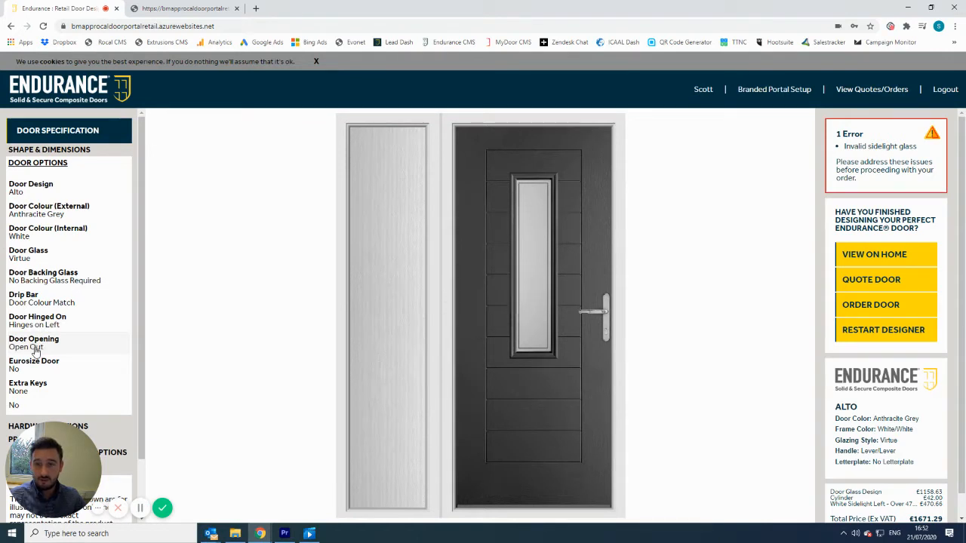
{"action": "left_click", "coordinate": [34, 349]}
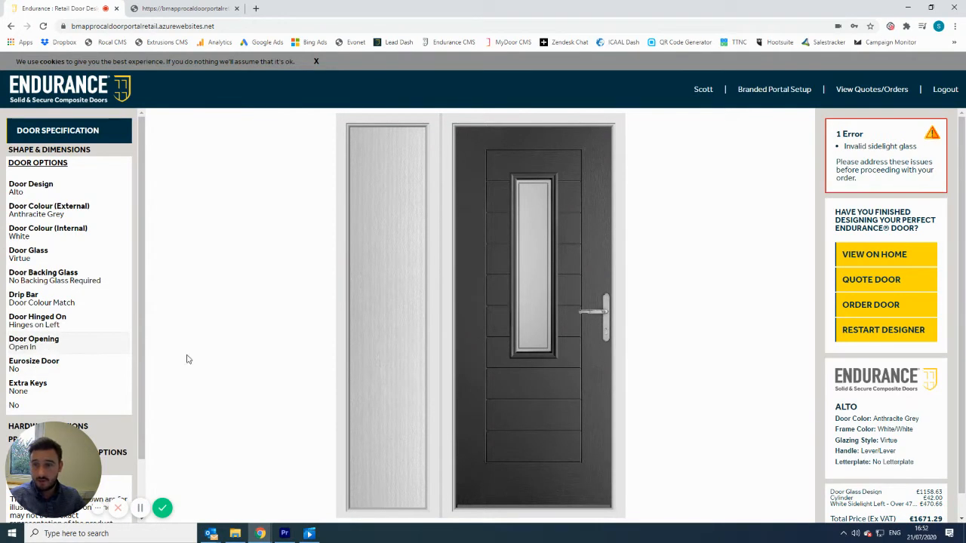
Step: Add 2 extra keys for £86.40, bringing the total to £1757.69 ex VAT
{"action": "left_click", "coordinate": [56, 391]}
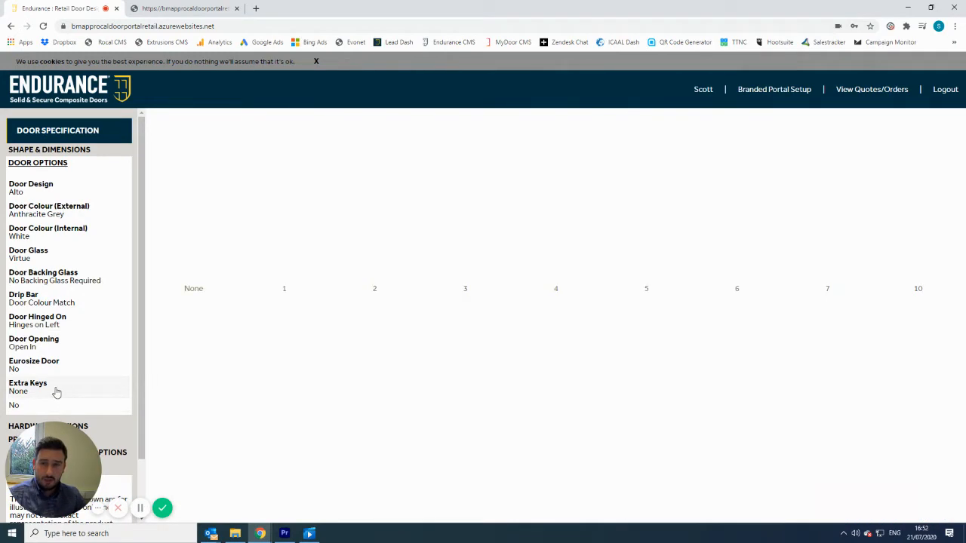
{"action": "left_click", "coordinate": [377, 241]}
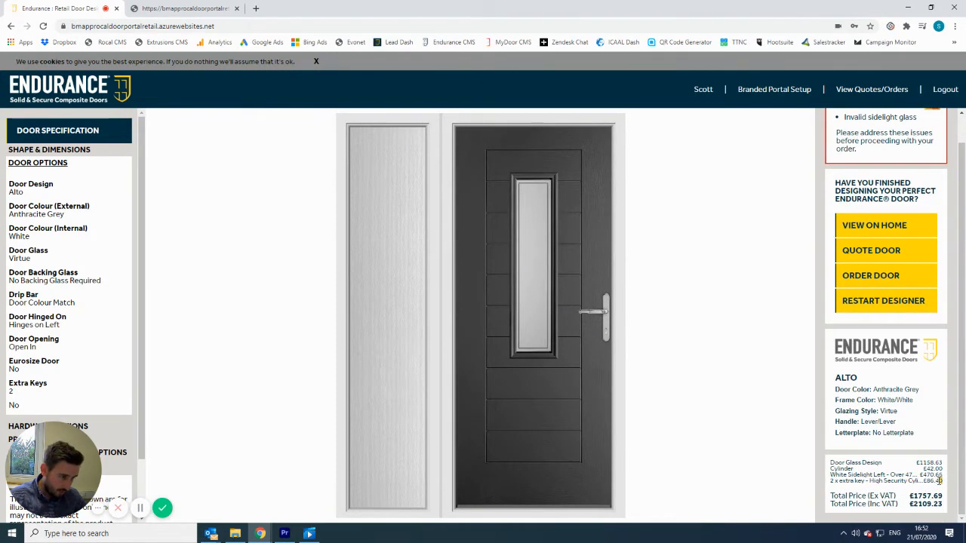
{"action": "left_click_drag", "start_coordinate": [938, 480], "coordinate": [830, 481]}
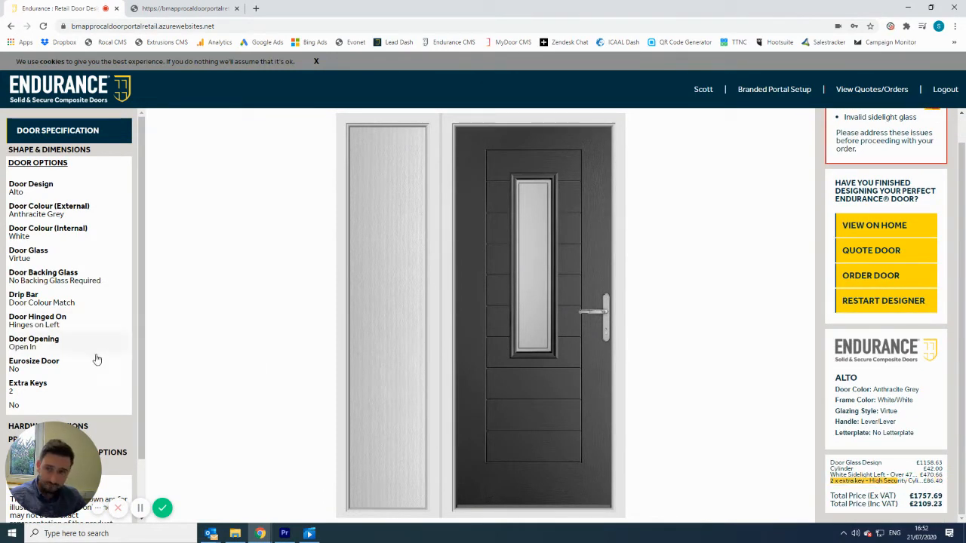
{"action": "left_click", "coordinate": [52, 165]}
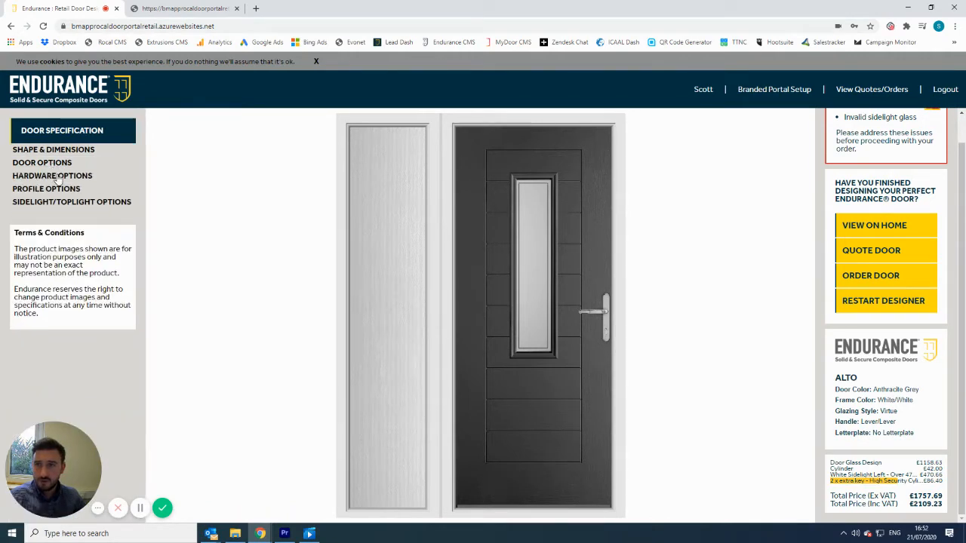
Step: Set the hardware finish to Graphite after trying Pewter, leaving the Lever/Lever handle unchanged
{"action": "left_click", "coordinate": [64, 177]}
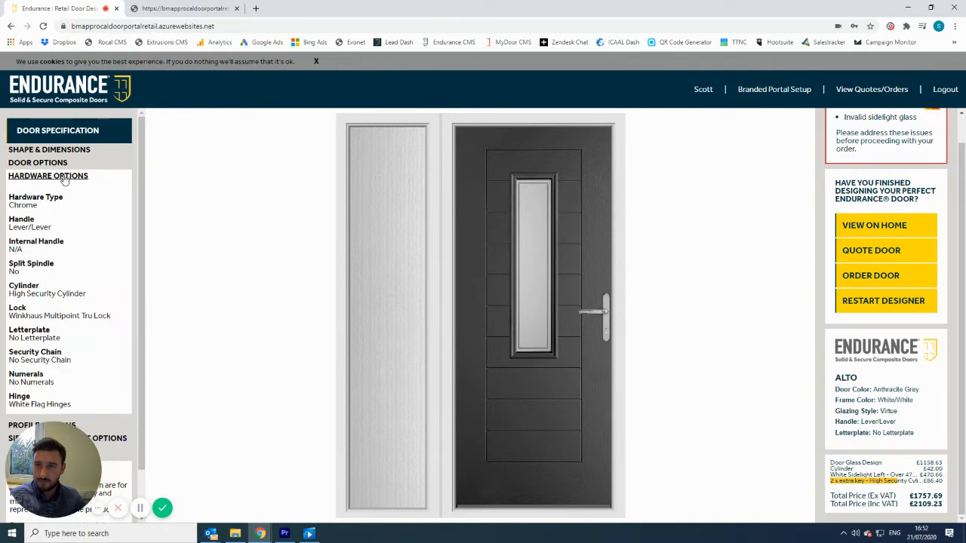
{"action": "left_click", "coordinate": [27, 209]}
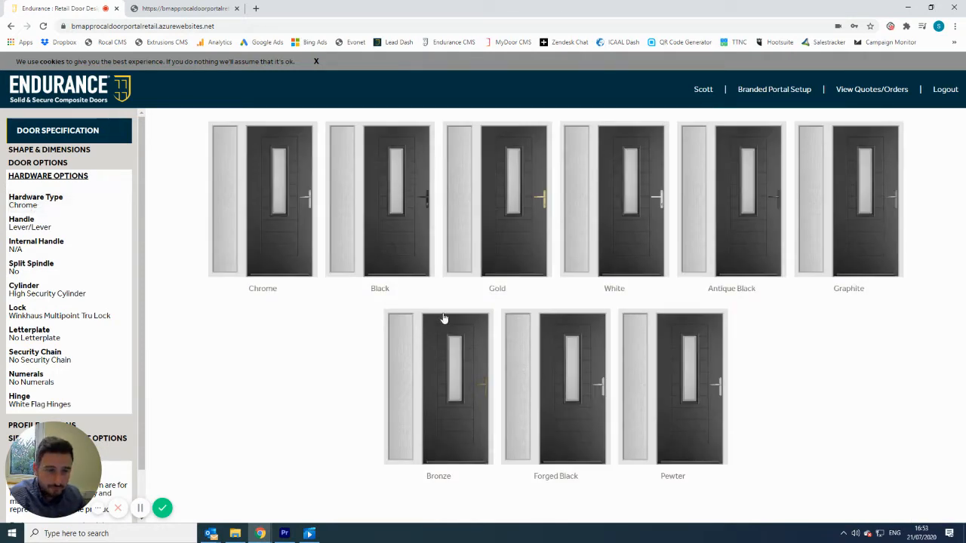
{"action": "left_click", "coordinate": [680, 421]}
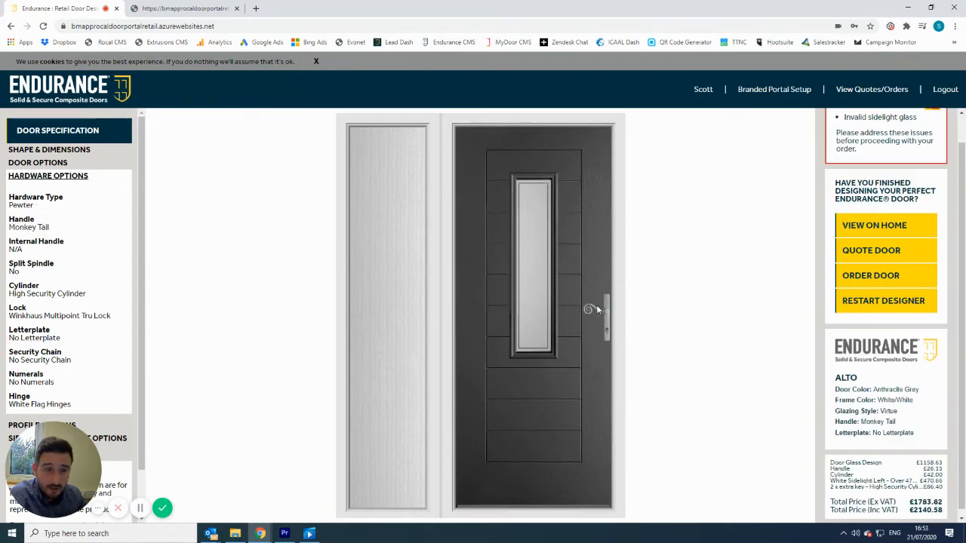
{"action": "left_click", "coordinate": [51, 223]}
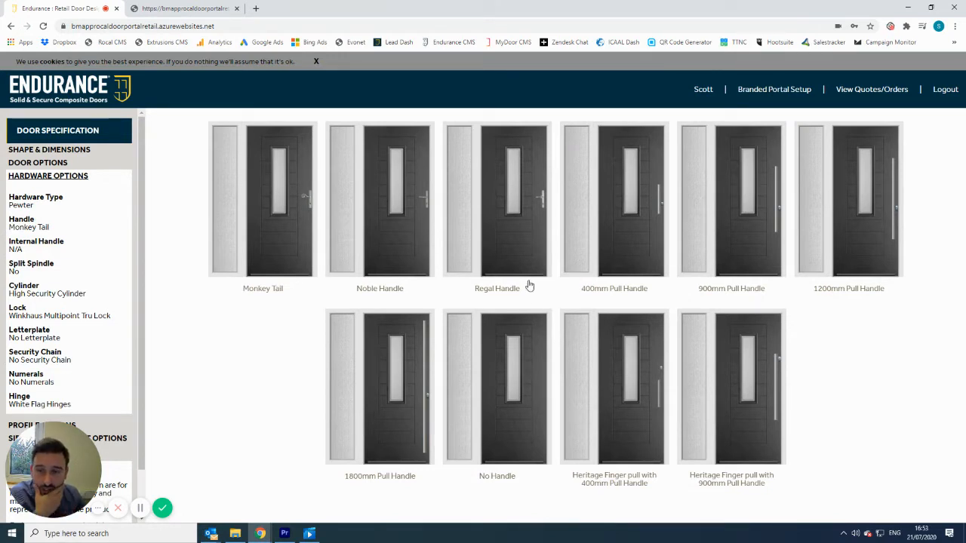
{"action": "left_click", "coordinate": [45, 205]}
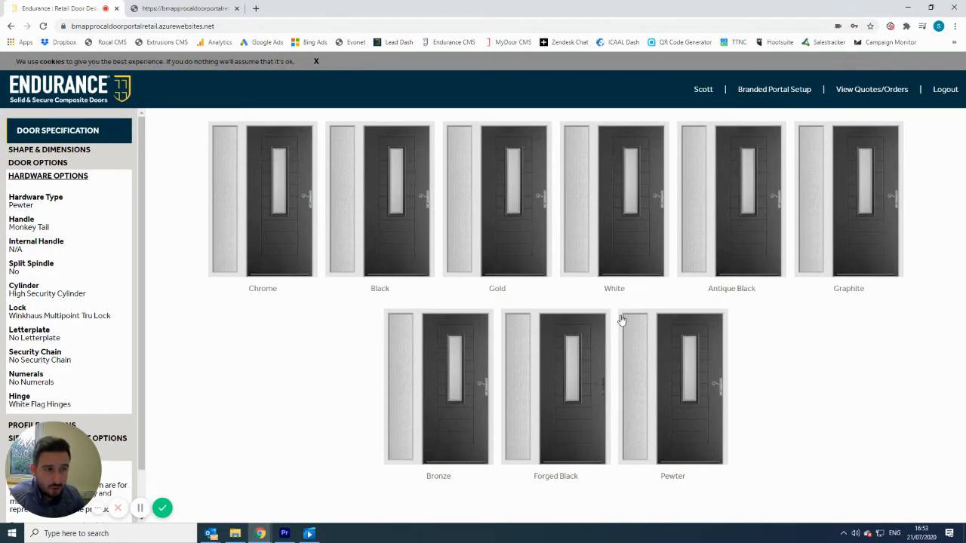
{"action": "left_click", "coordinate": [861, 227]}
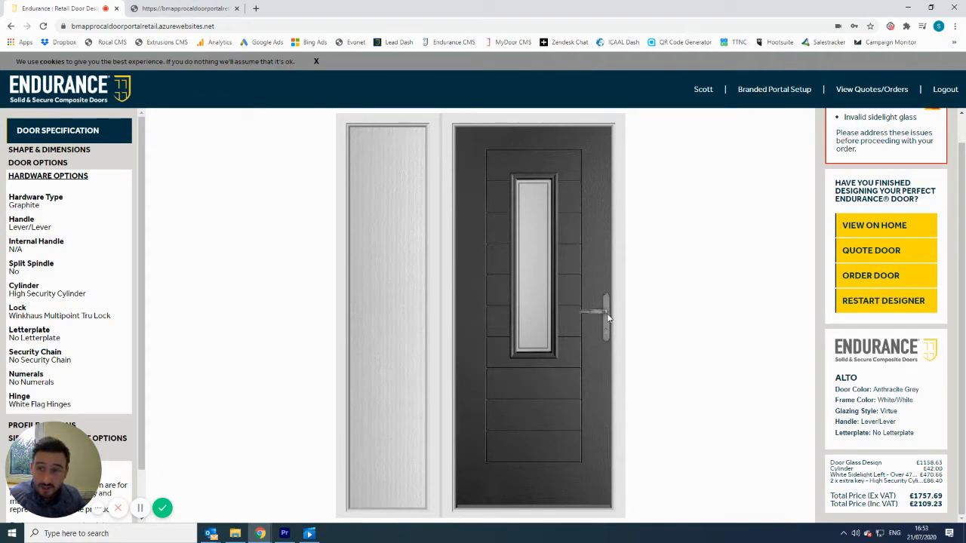
Step: Fit a 1200mm Pull Handle and check the resulting handle-lock compatibility error
{"action": "left_click", "coordinate": [54, 231]}
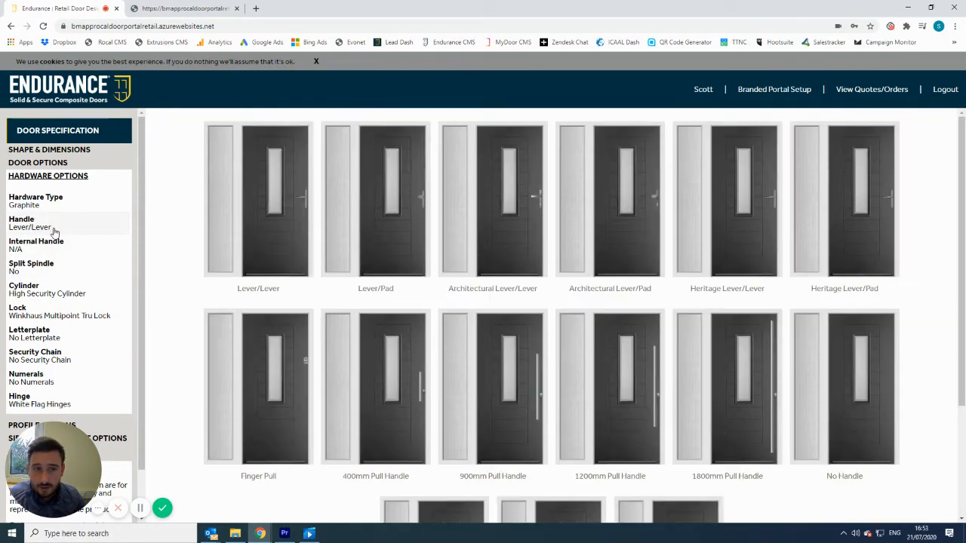
{"action": "left_click", "coordinate": [605, 407]}
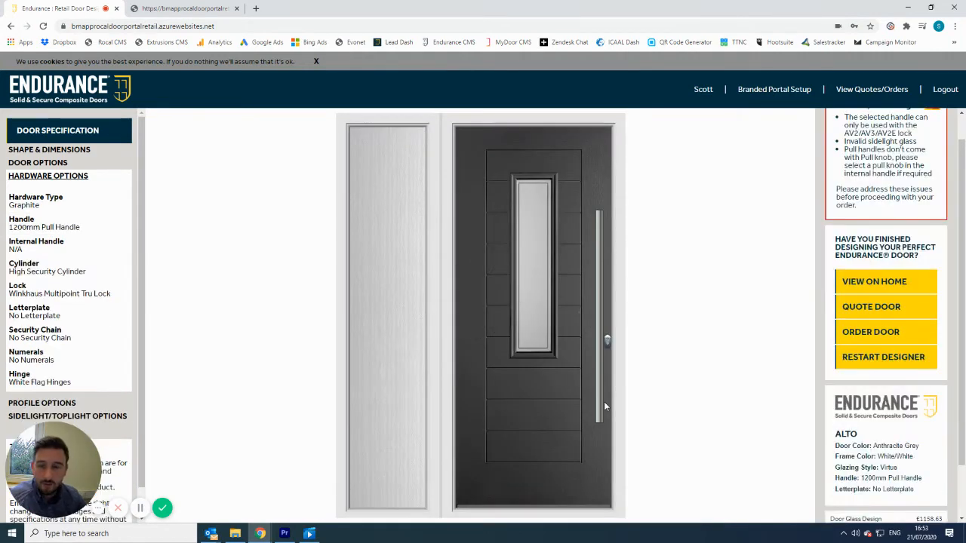
{"action": "scroll", "coordinate": [860, 200], "scroll_direction": "up", "scroll_amount": 1}
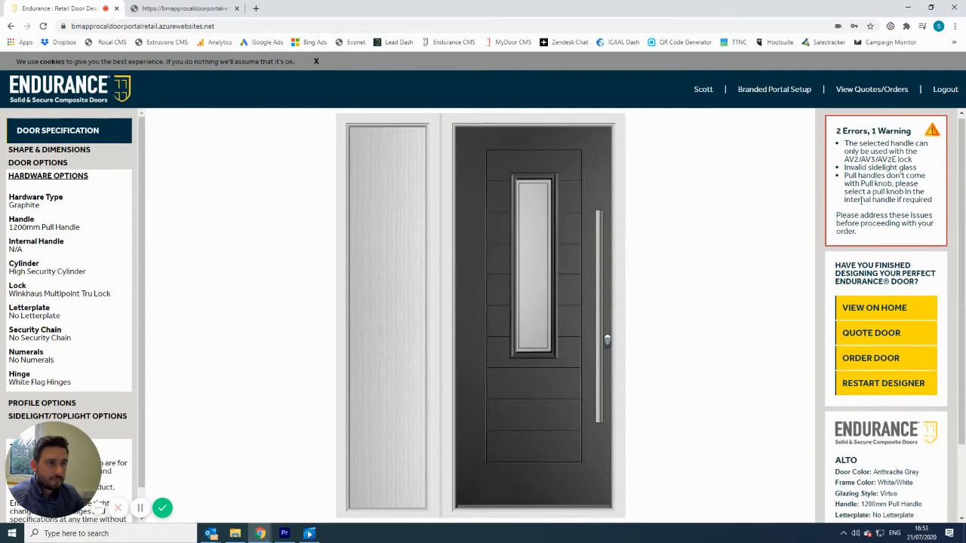
{"action": "left_click_drag", "start_coordinate": [844, 146], "coordinate": [919, 166]}
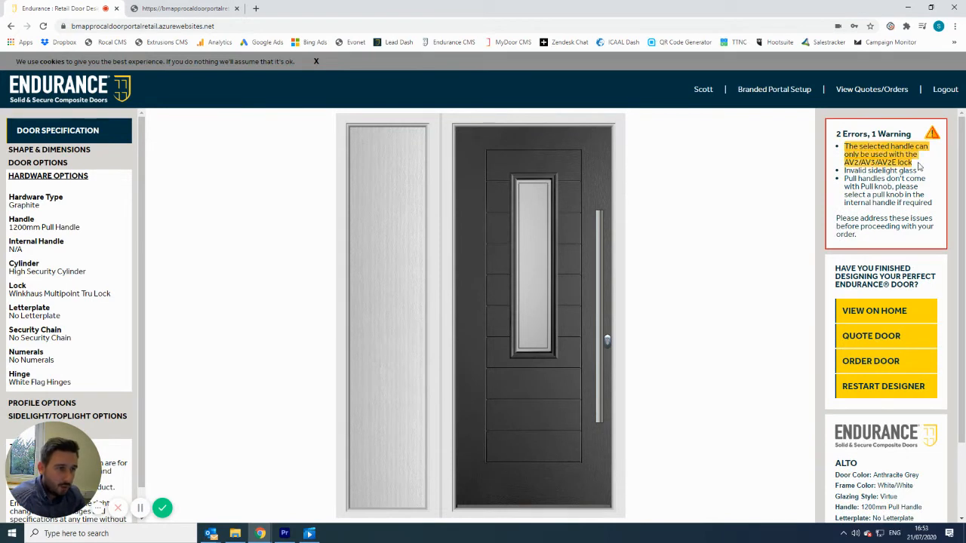
{"action": "left_click", "coordinate": [918, 167]}
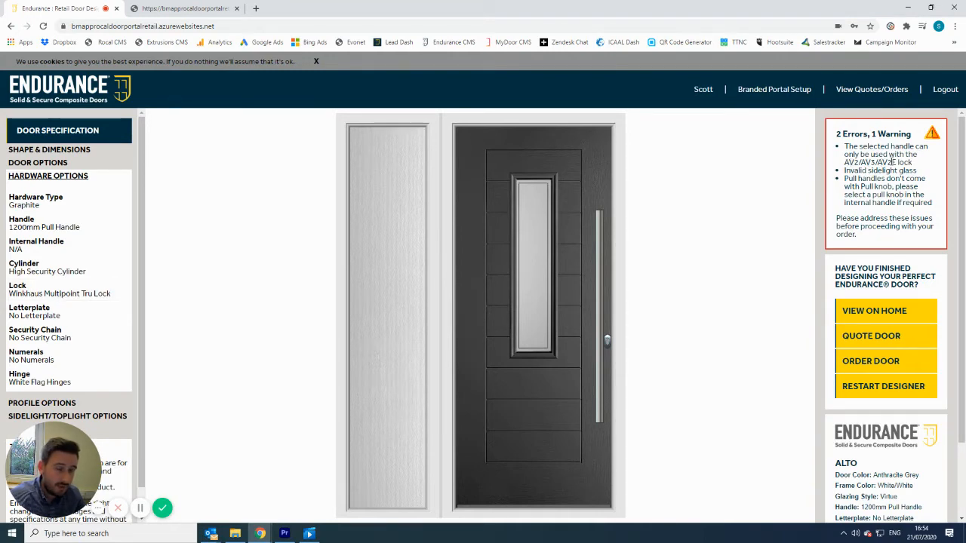
Step: Switch the lock to AV2 Lock, leaving only the pull knob warning
{"action": "left_click", "coordinate": [70, 296]}
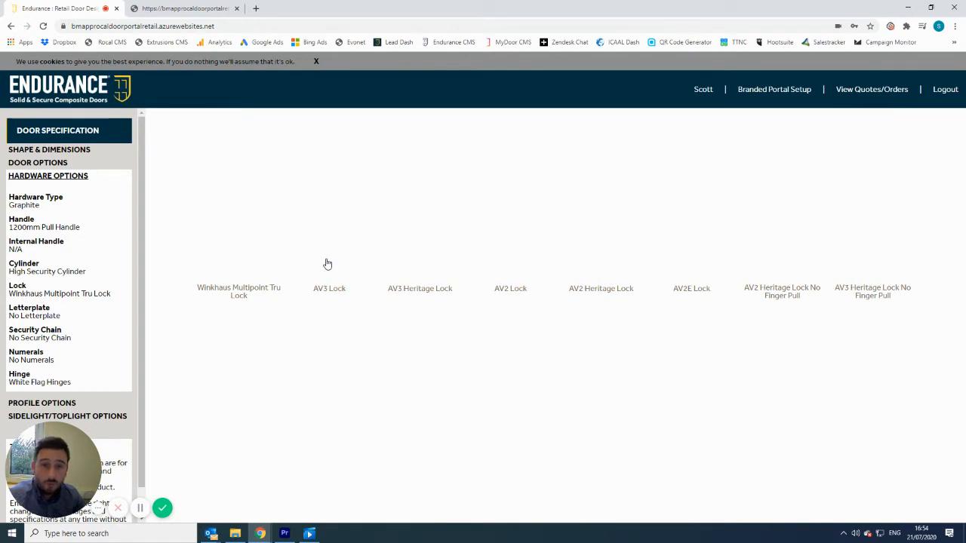
{"action": "left_click", "coordinate": [505, 271]}
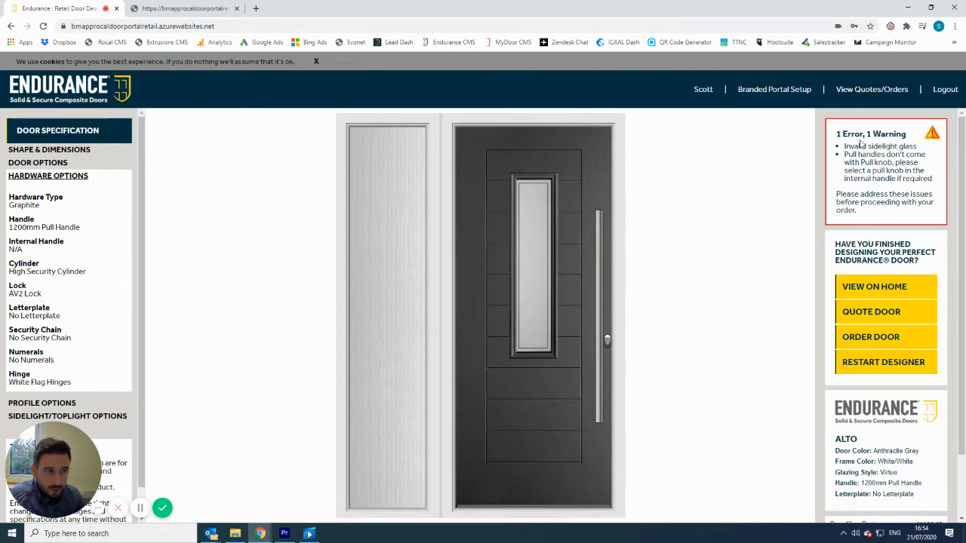
{"action": "left_click_drag", "start_coordinate": [844, 146], "coordinate": [913, 176]}
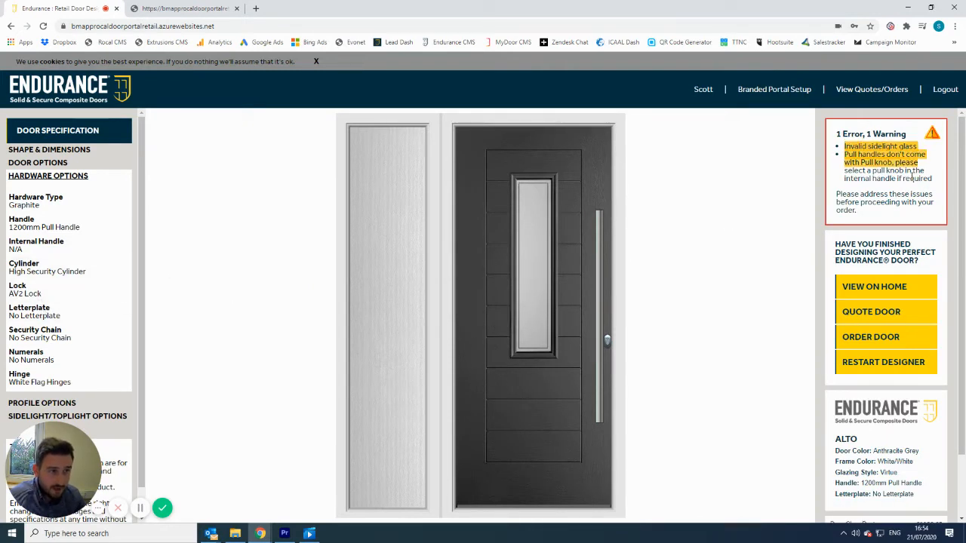
{"action": "left_click", "coordinate": [865, 171]}
{"action": "left_click_drag", "start_coordinate": [845, 154], "coordinate": [892, 162]}
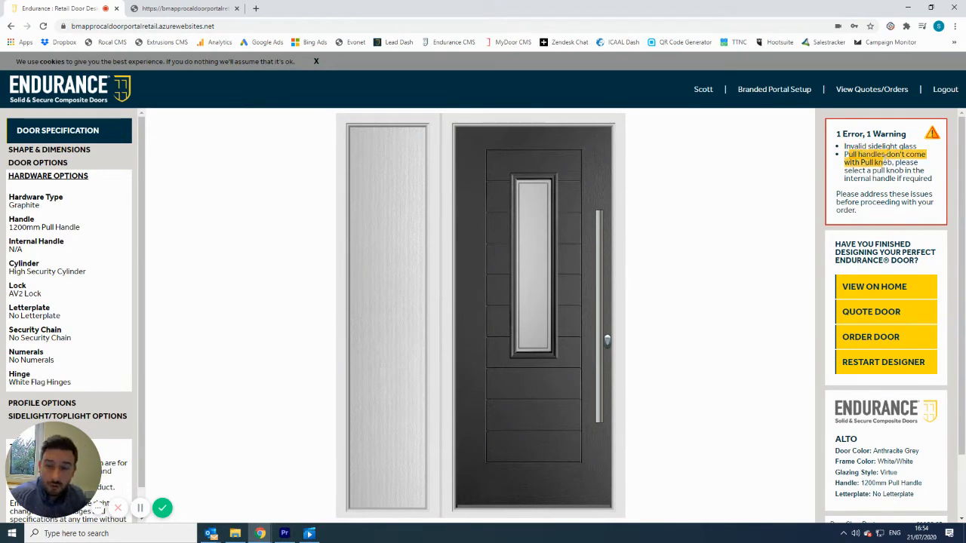
Step: Choose Graphite Pull Knob as the door's internal handle
{"action": "left_click", "coordinate": [44, 250]}
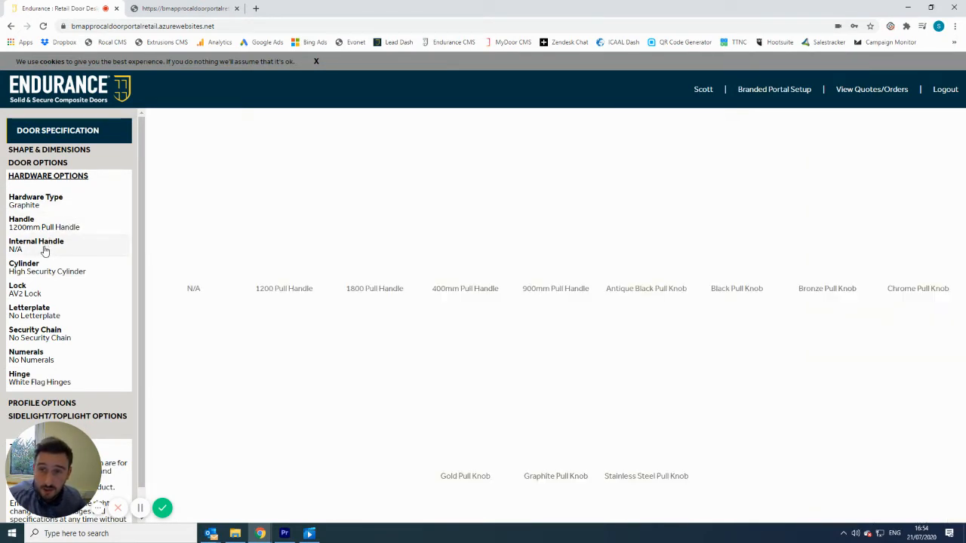
{"action": "left_click", "coordinate": [562, 453]}
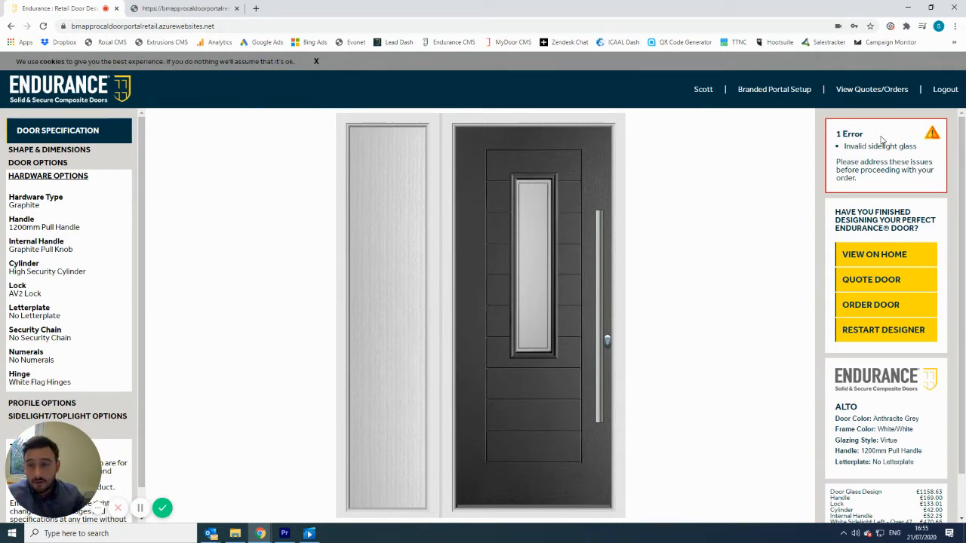
Step: Choose the Architectural Letterplate and change its position to Bottom
{"action": "left_click", "coordinate": [43, 316]}
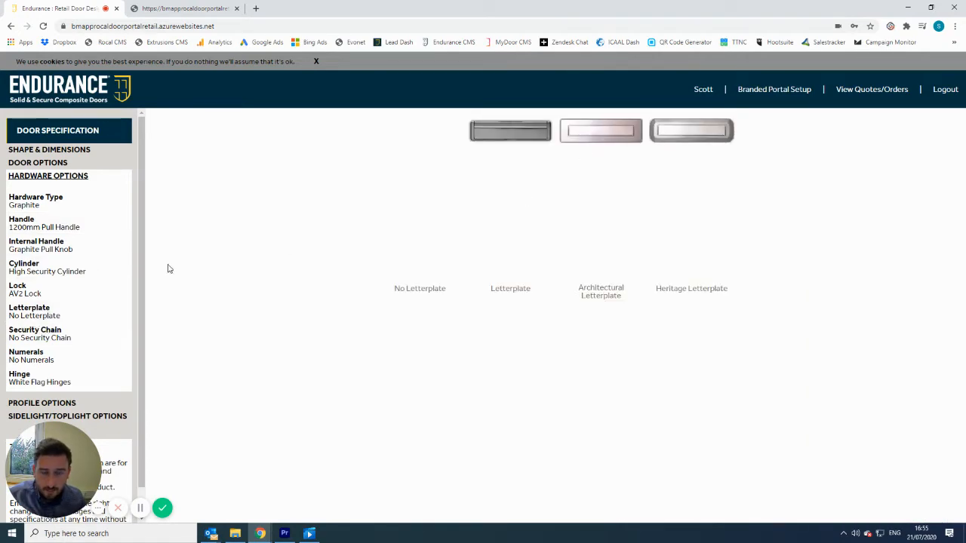
{"action": "left_click", "coordinate": [604, 135]}
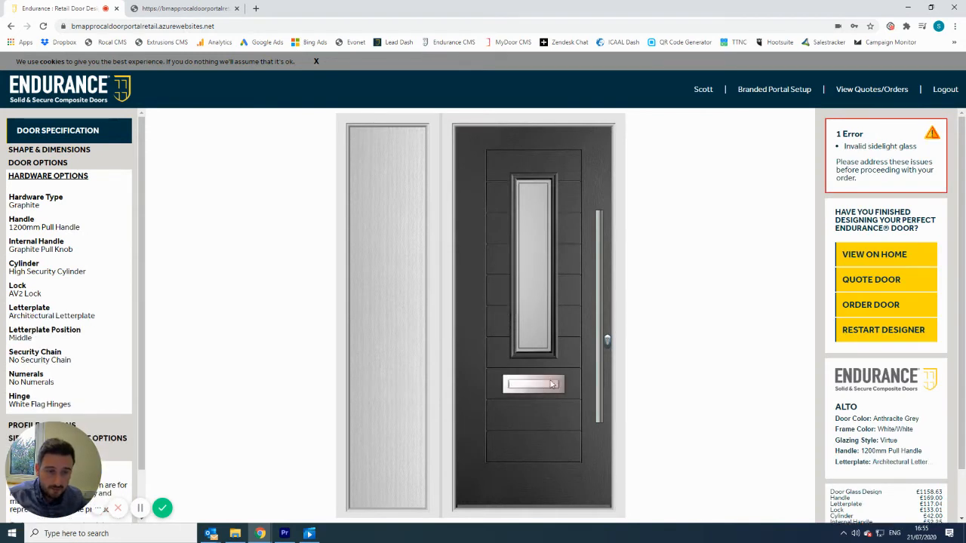
{"action": "left_click", "coordinate": [28, 338]}
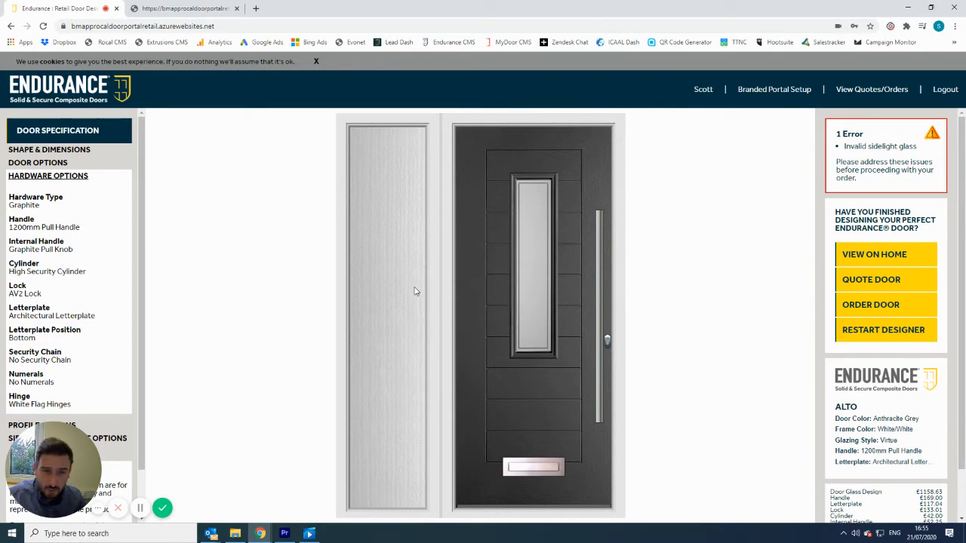
{"action": "left_click_drag", "start_coordinate": [52, 469], "coordinate": [206, 348]}
{"action": "scroll", "coordinate": [73, 483], "scroll_direction": "down", "scroll_amount": 1}
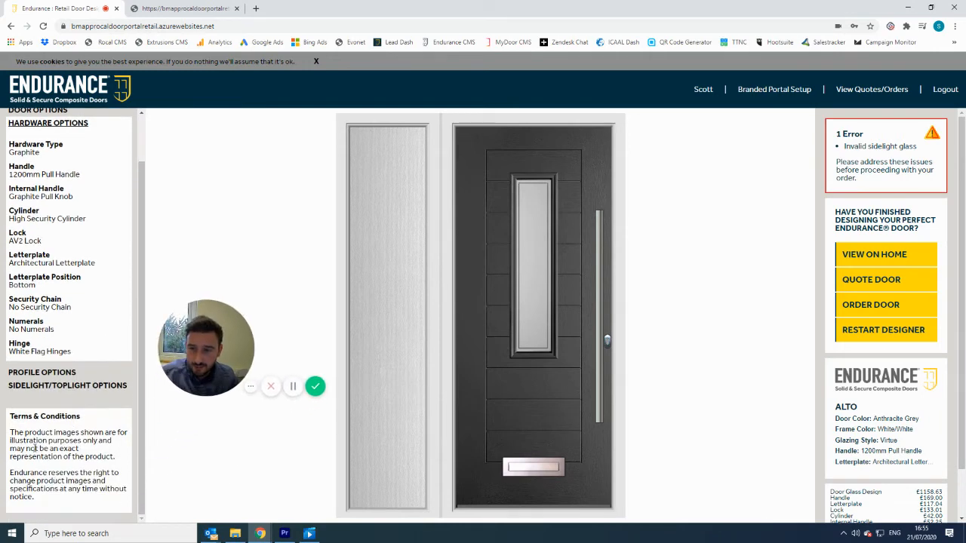
{"action": "left_click_drag", "start_coordinate": [10, 433], "coordinate": [87, 450]}
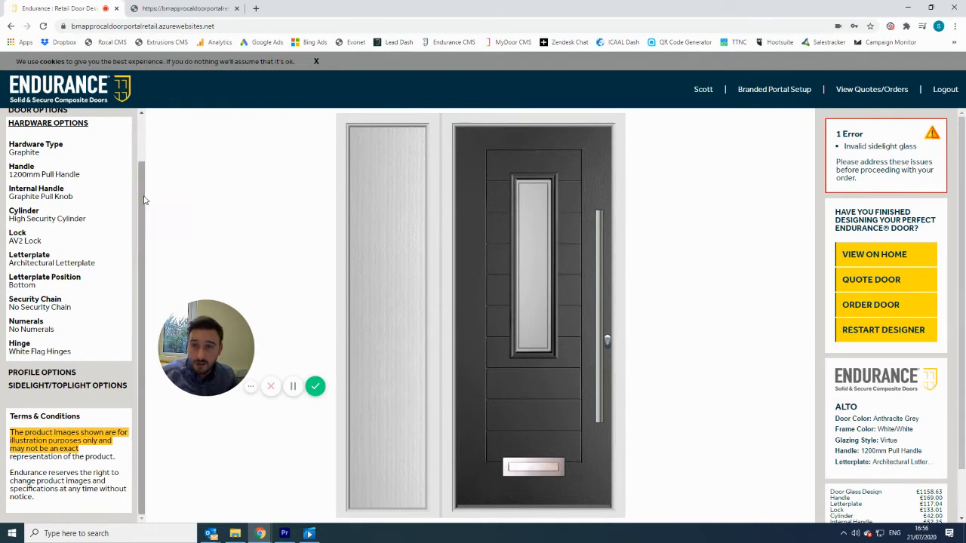
{"action": "scroll", "coordinate": [144, 197], "scroll_direction": "up", "scroll_amount": 1}
{"action": "left_click", "coordinate": [59, 150]}
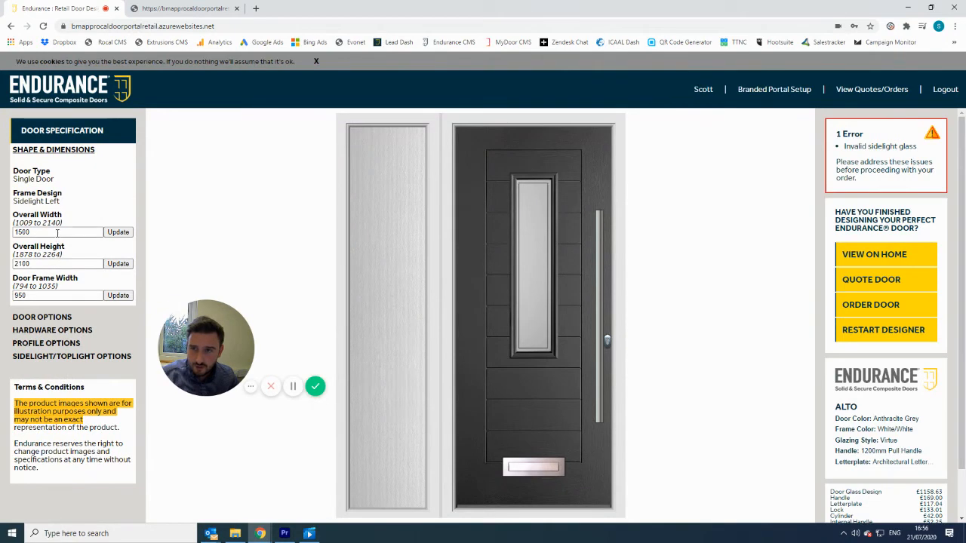
{"action": "double_click", "coordinate": [16, 295]}
{"action": "type", "text": "1035"}
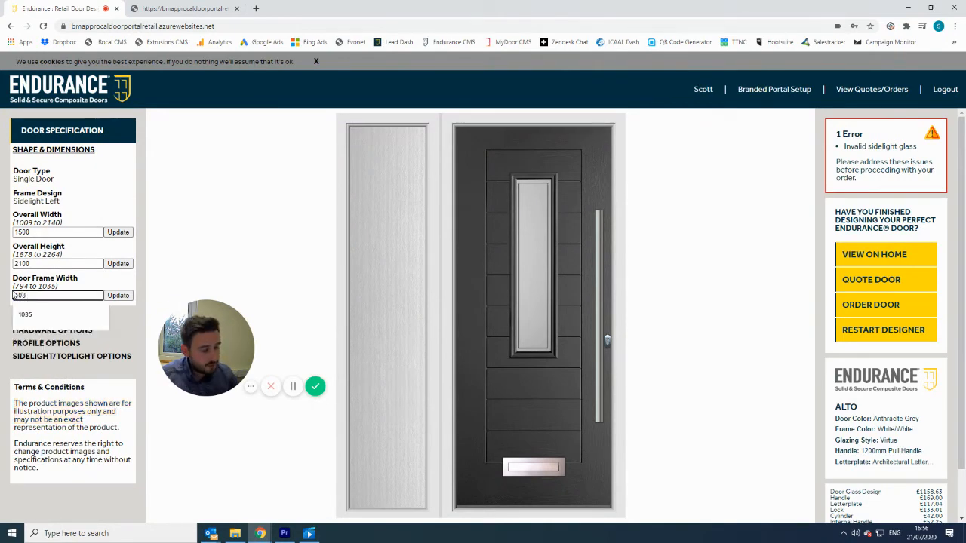
{"action": "left_click", "coordinate": [118, 295]}
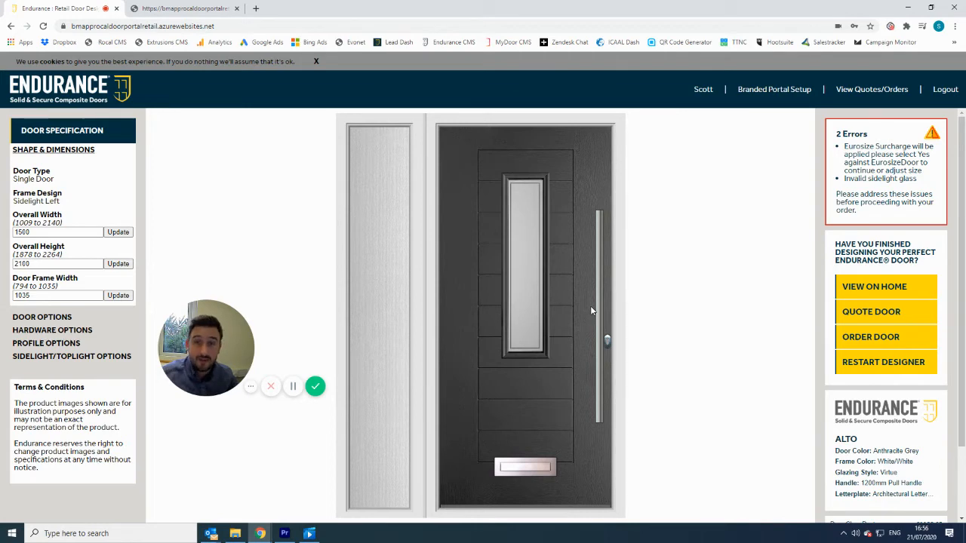
{"action": "left_click_drag", "start_coordinate": [94, 296], "coordinate": [1, 292]}
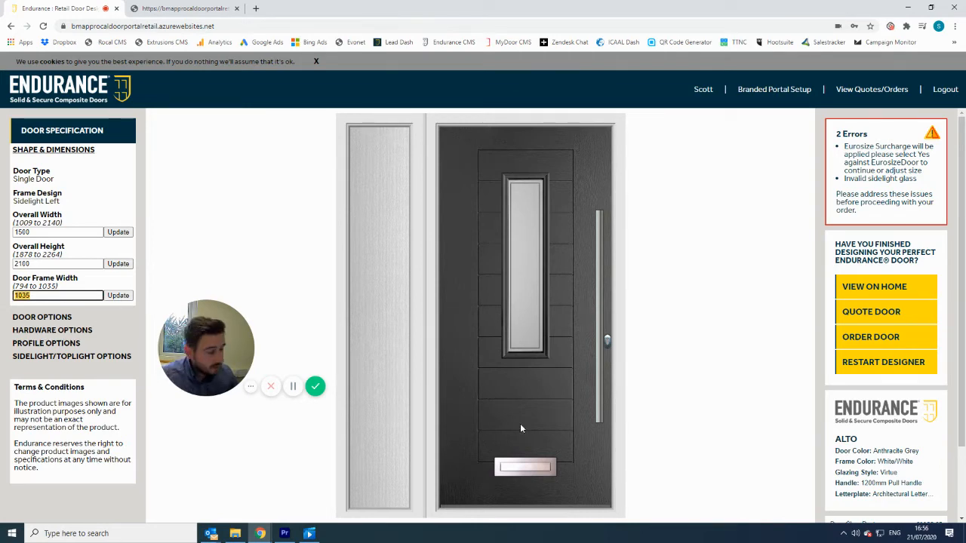
{"action": "type", "text": "950"}
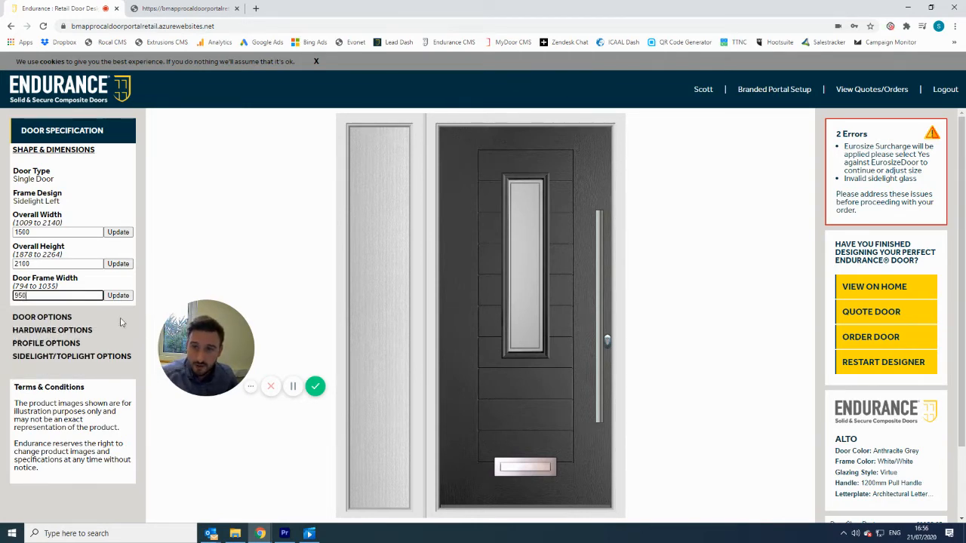
{"action": "left_click", "coordinate": [118, 295]}
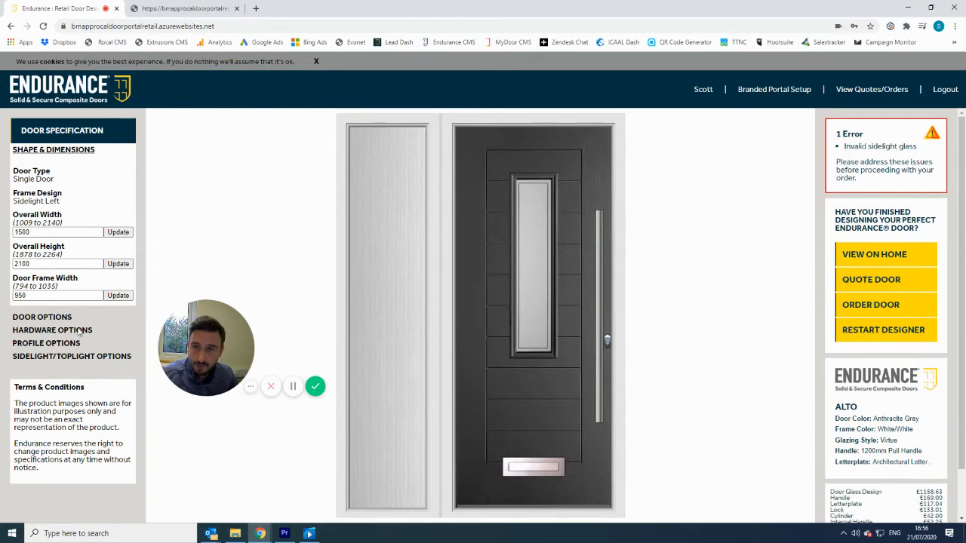
{"action": "left_click", "coordinate": [62, 330]}
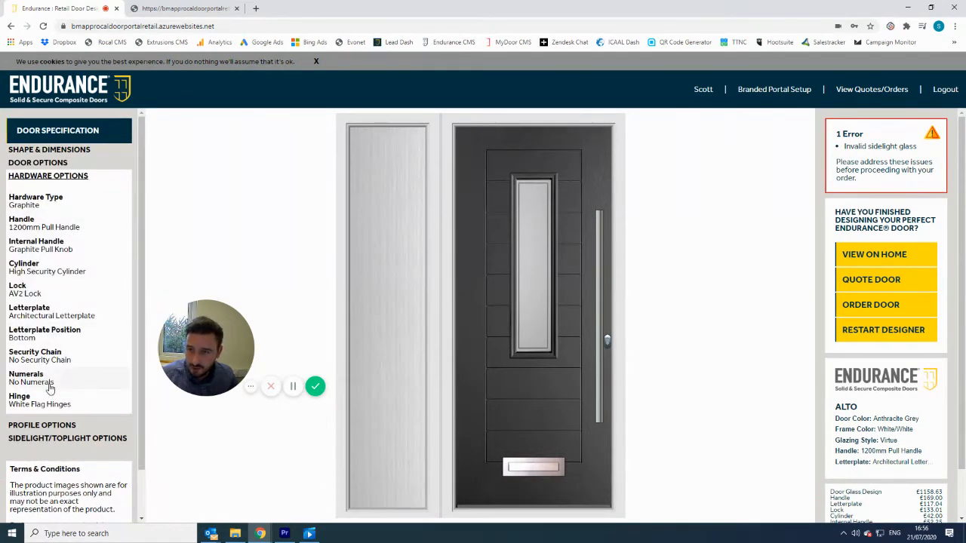
Step: Set the letterplate position to Middle and replace White Flag Hinges with Graphite Flag Hinges
{"action": "left_click", "coordinate": [47, 337]}
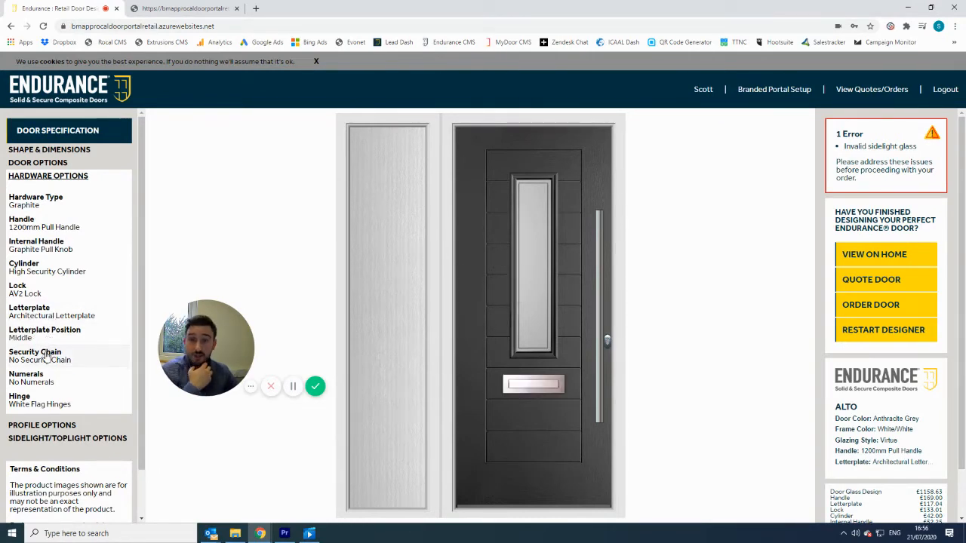
{"action": "left_click", "coordinate": [46, 406]}
{"action": "left_click_drag", "start_coordinate": [236, 333], "coordinate": [247, 436]}
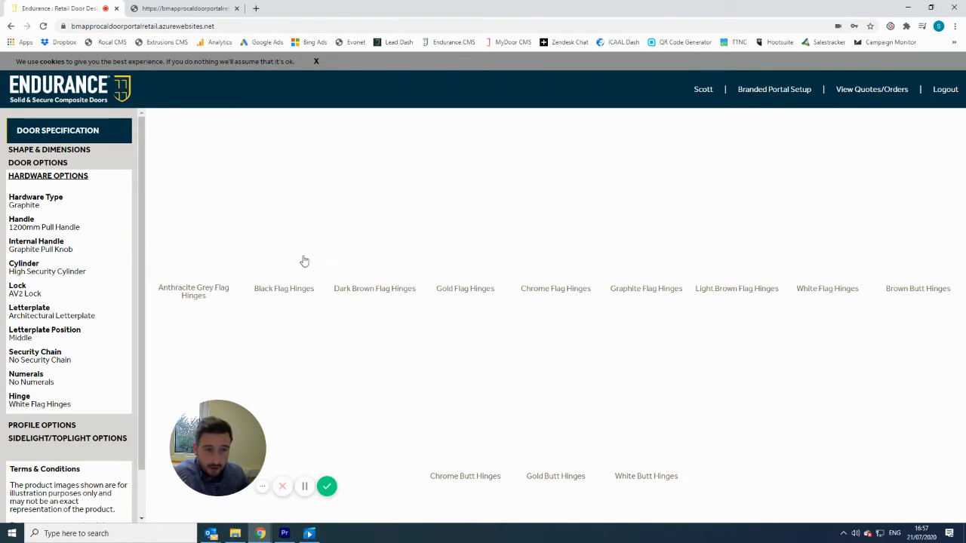
{"action": "left_click", "coordinate": [638, 274]}
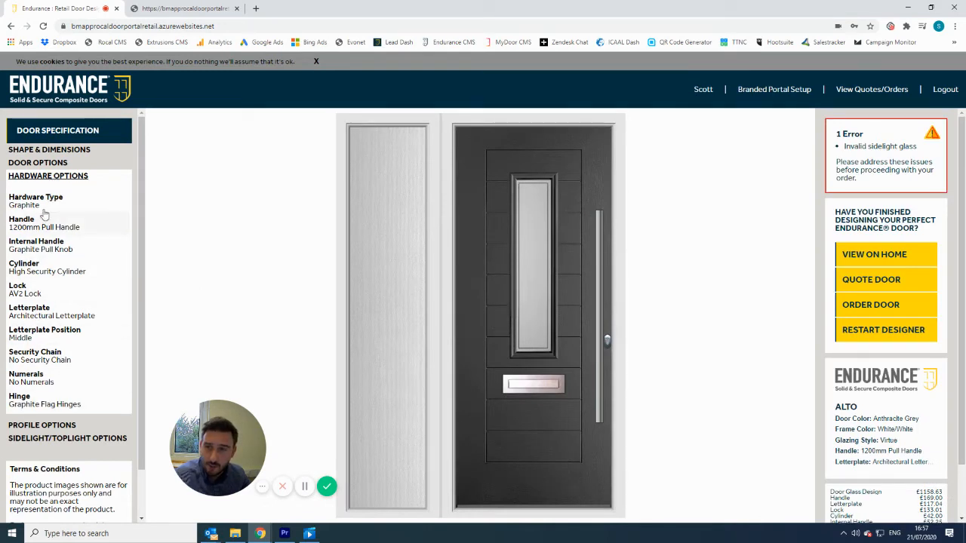
Step: Show Profile Options and keep 72mm Frame selected
{"action": "left_click", "coordinate": [37, 426]}
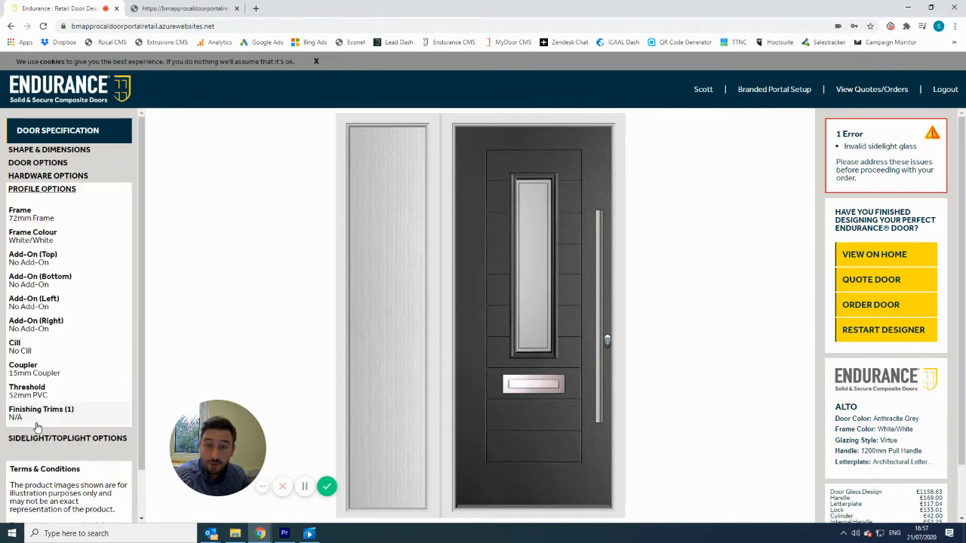
{"action": "left_click", "coordinate": [53, 219]}
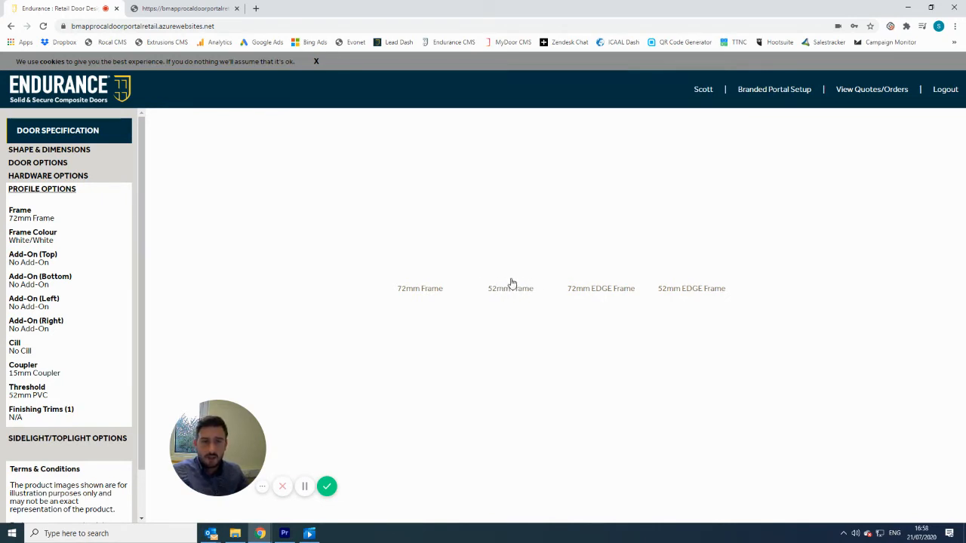
{"action": "left_click", "coordinate": [419, 283]}
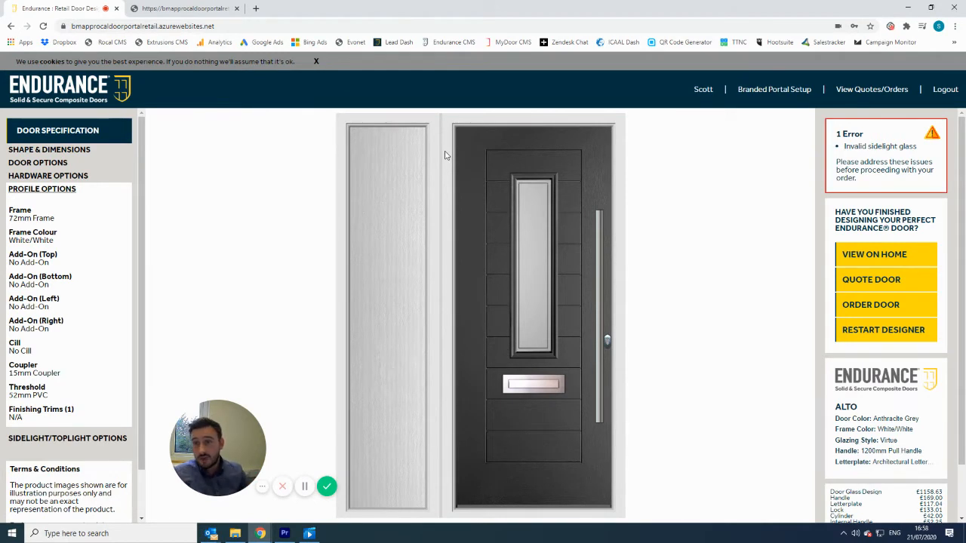
Step: Pick the Anthracite Grey/White frame colour, giving the preview a dark frame
{"action": "left_click", "coordinate": [35, 237]}
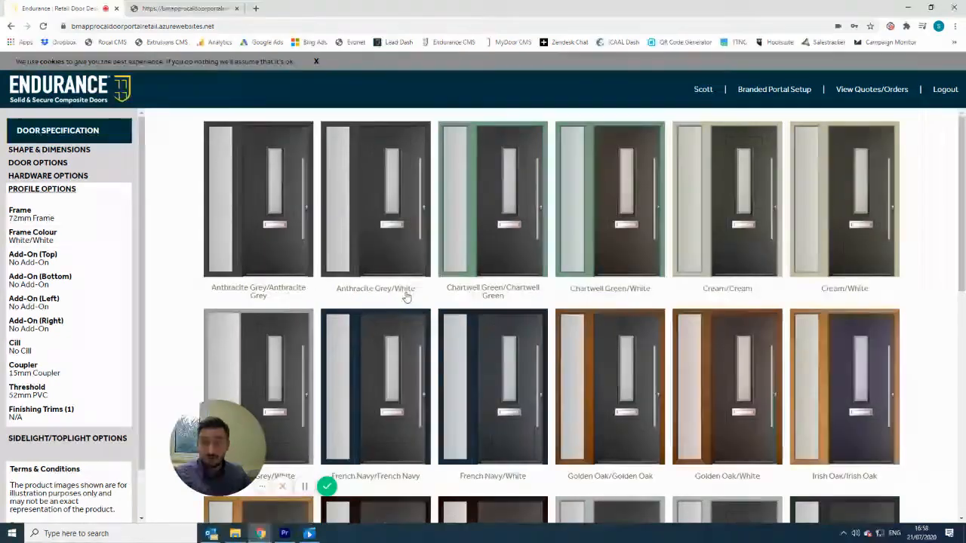
{"action": "left_click", "coordinate": [389, 218]}
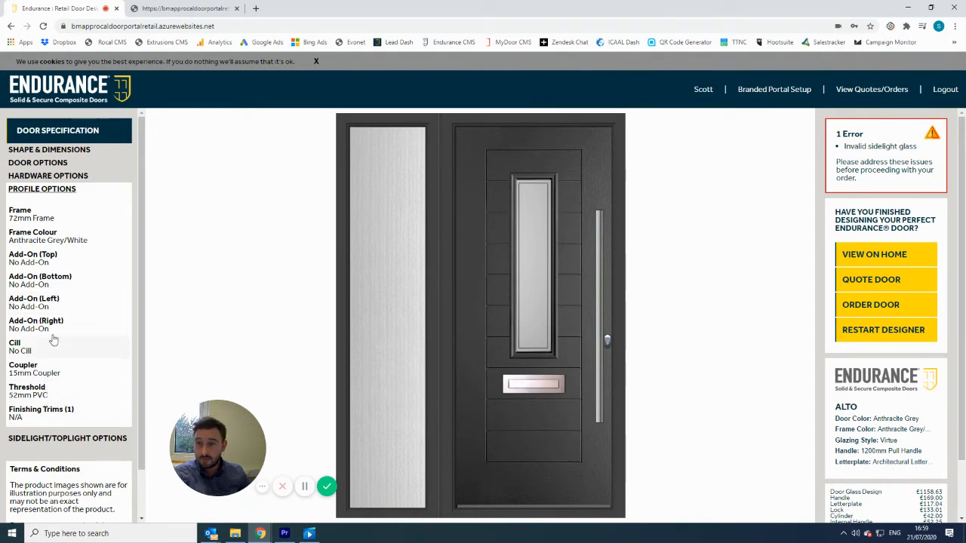
Step: Fit a 150mm cill in Anthracite Grey/White and a Silver Macclex 15FS (Part M*) threshold
{"action": "left_click", "coordinate": [28, 352]}
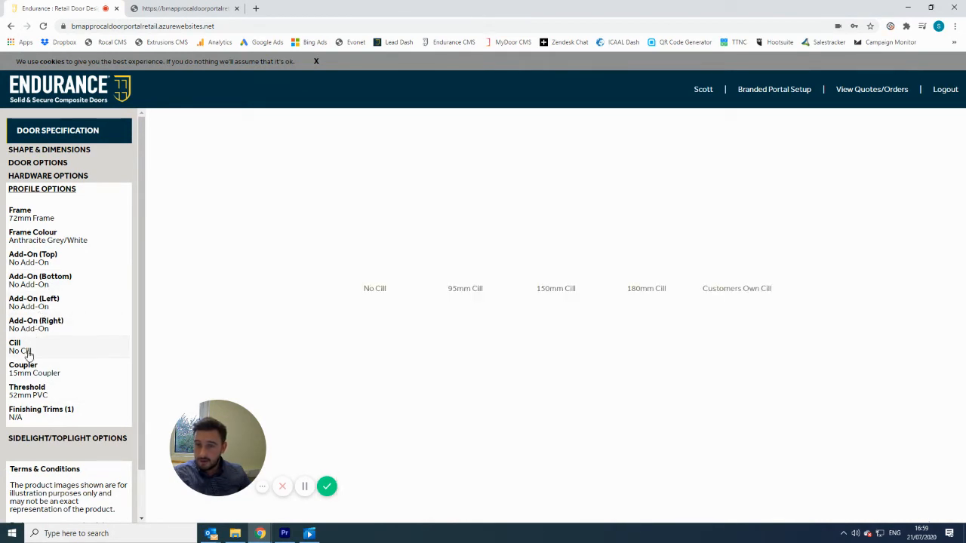
{"action": "left_click", "coordinate": [548, 275]}
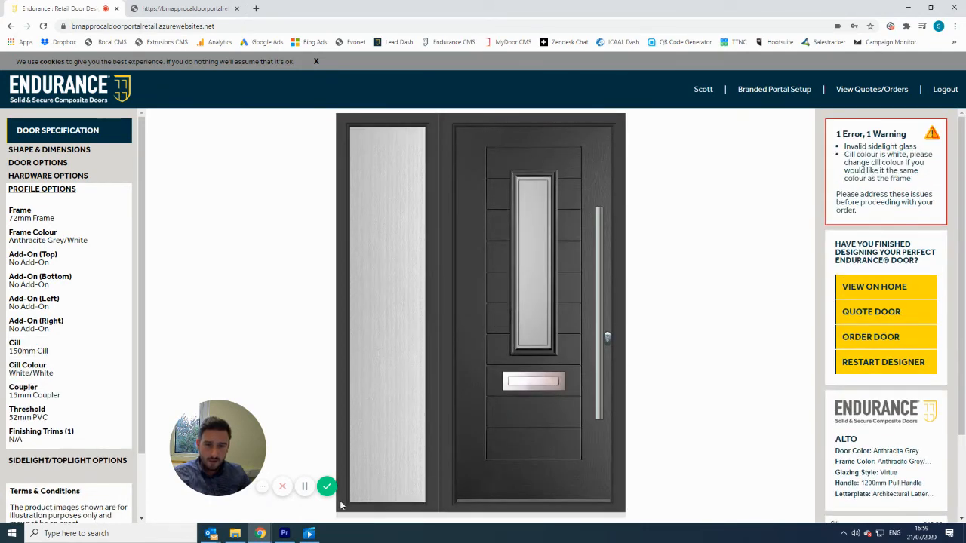
{"action": "left_click_drag", "start_coordinate": [241, 455], "coordinate": [243, 213]}
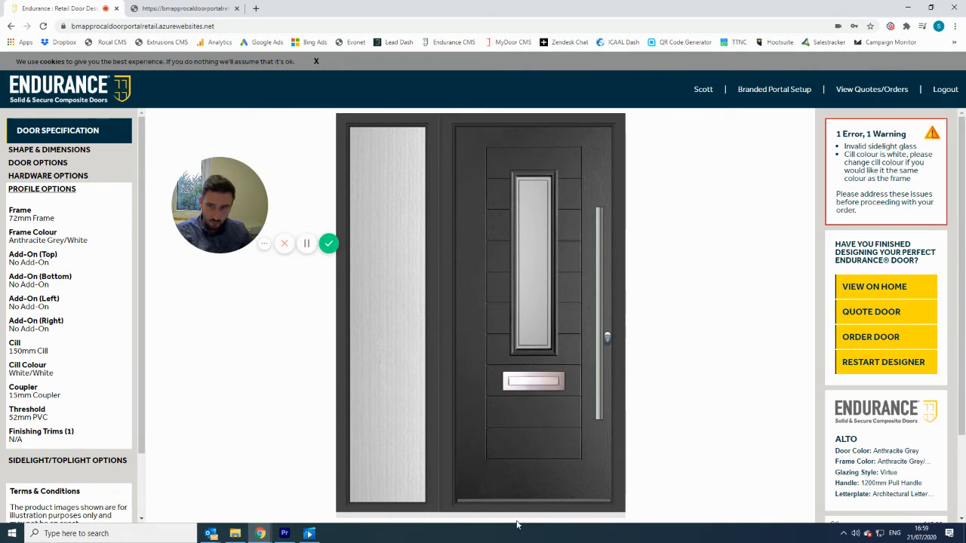
{"action": "left_click", "coordinate": [43, 377]}
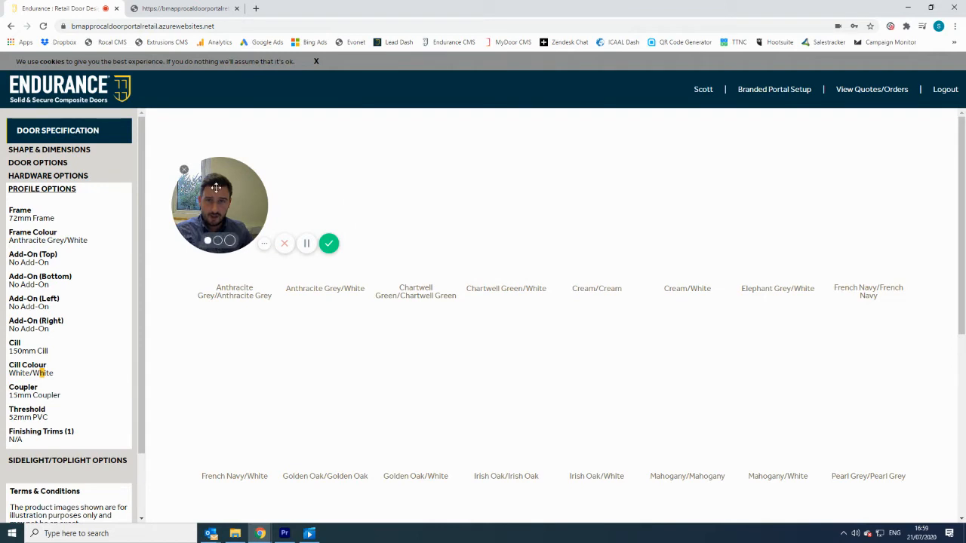
{"action": "left_click", "coordinate": [327, 255]}
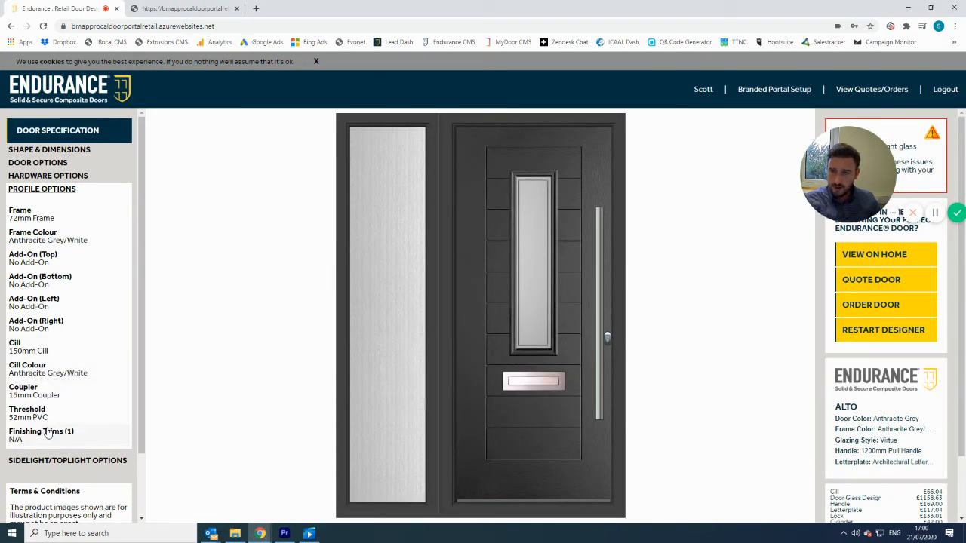
{"action": "left_click", "coordinate": [30, 413]}
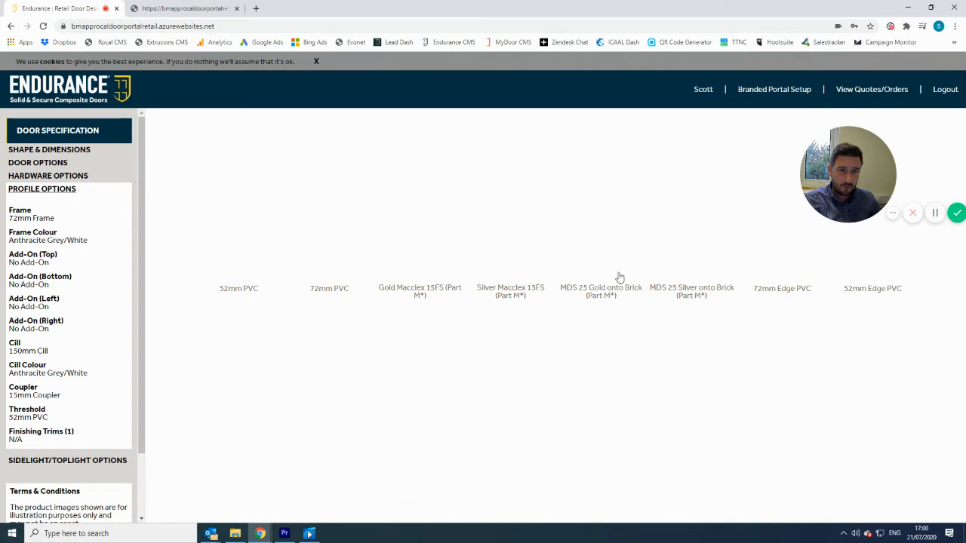
{"action": "left_click", "coordinate": [513, 274]}
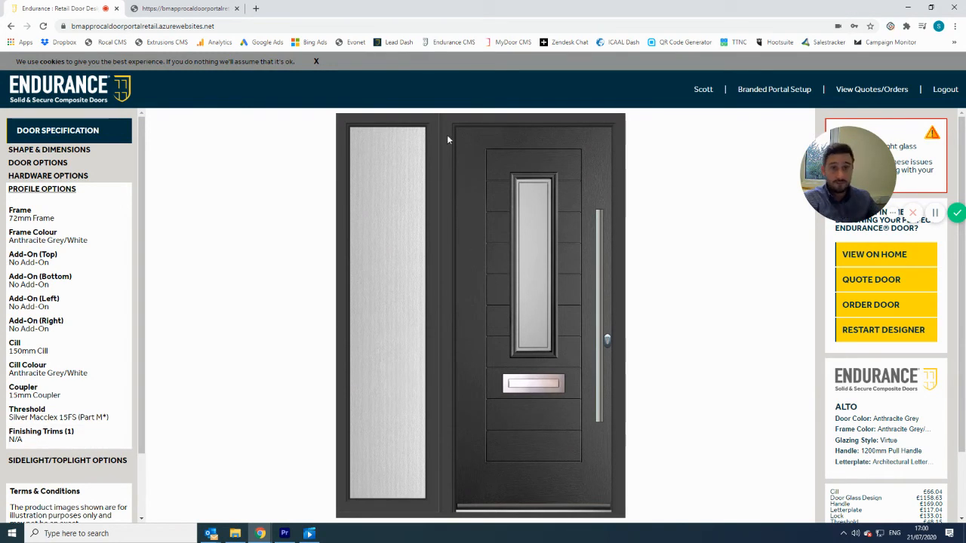
Step: Set Finishing Trims (1) to 25mm D Trim in Anthracite Grey, 3 x 2.25m, priced £39.00
{"action": "left_click", "coordinate": [45, 436]}
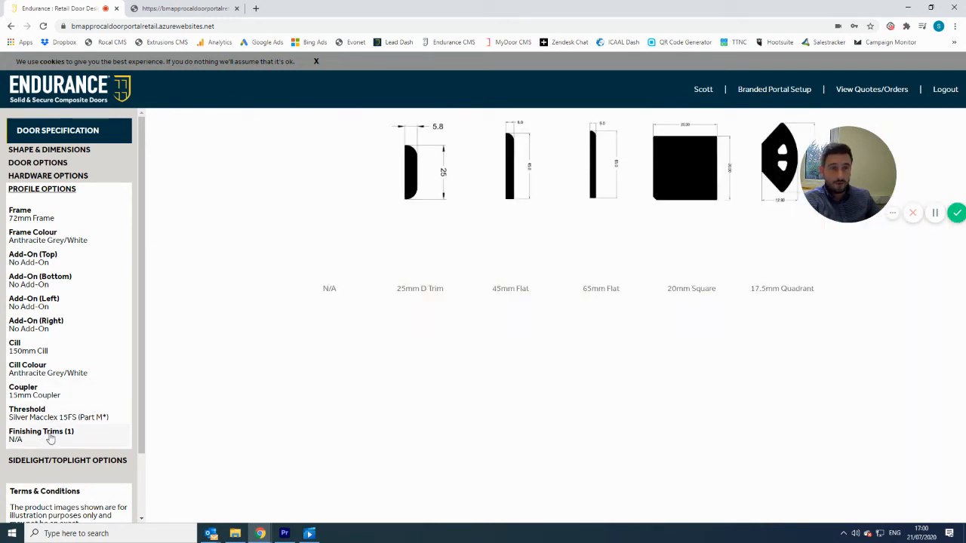
{"action": "left_click", "coordinate": [419, 175]}
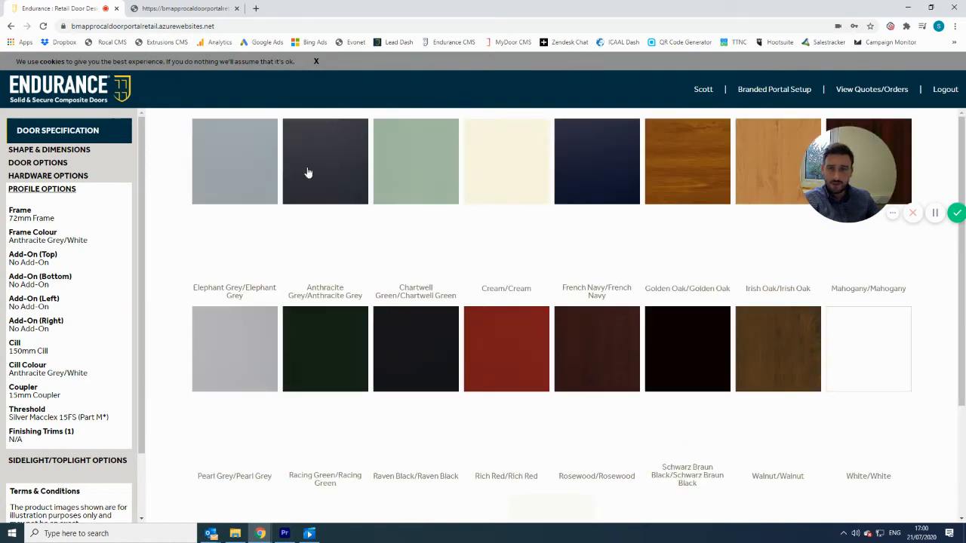
{"action": "left_click", "coordinate": [66, 419]}
{"action": "left_click", "coordinate": [53, 431]}
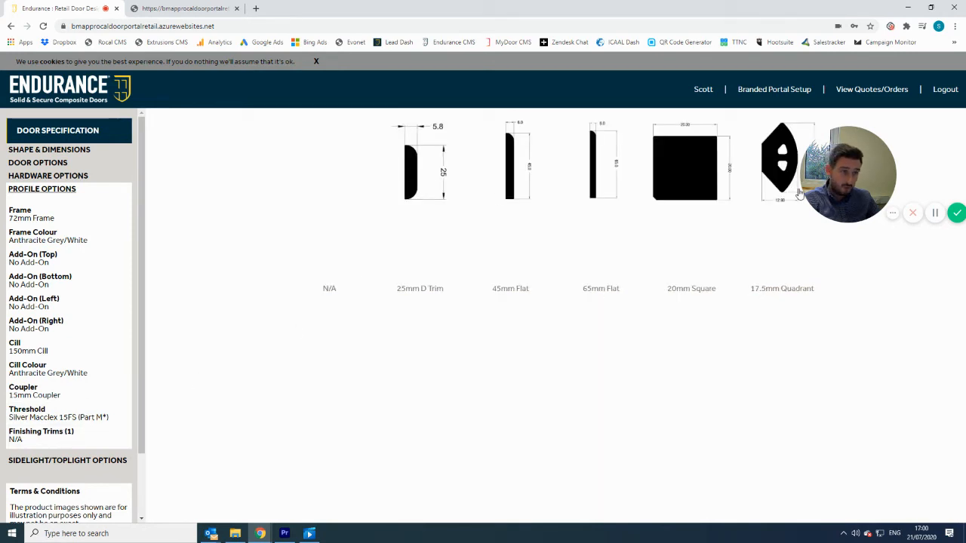
{"action": "left_click", "coordinate": [410, 191]}
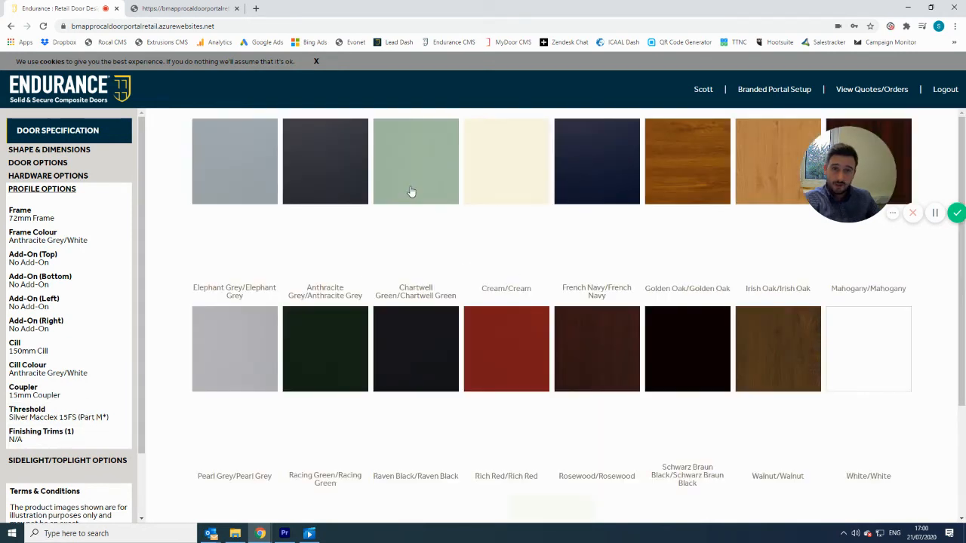
{"action": "left_click", "coordinate": [327, 190]}
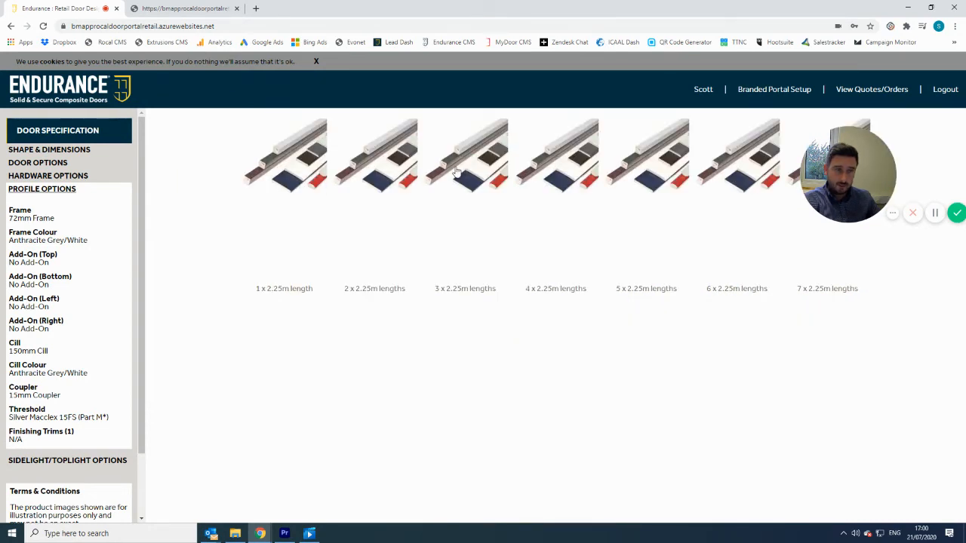
{"action": "left_click", "coordinate": [455, 171]}
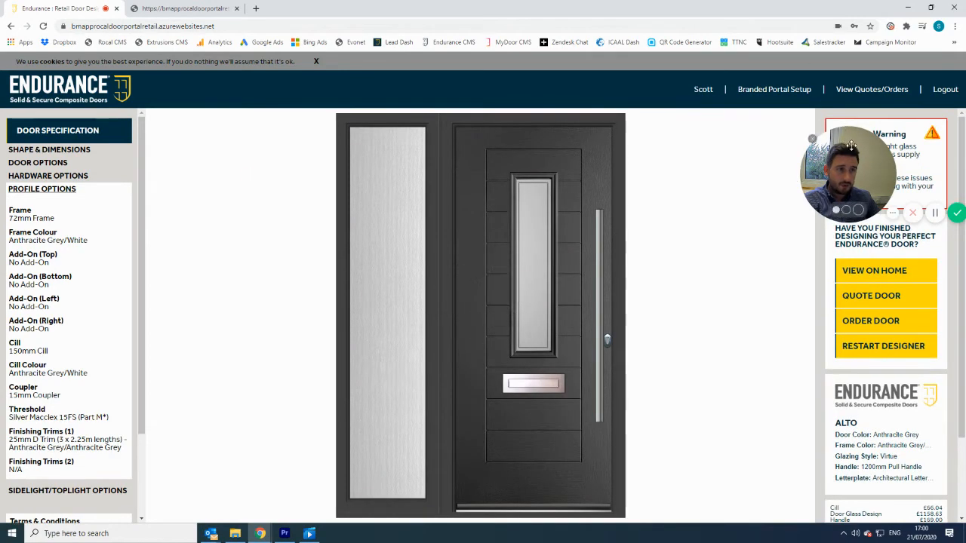
{"action": "left_click_drag", "start_coordinate": [843, 166], "coordinate": [692, 172]}
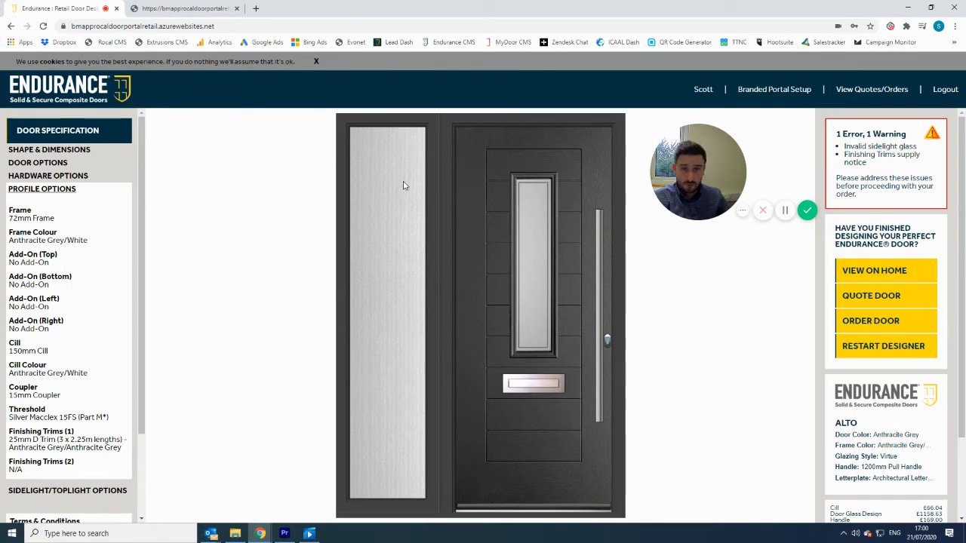
{"action": "scroll", "coordinate": [914, 338], "scroll_direction": "down", "scroll_amount": 2}
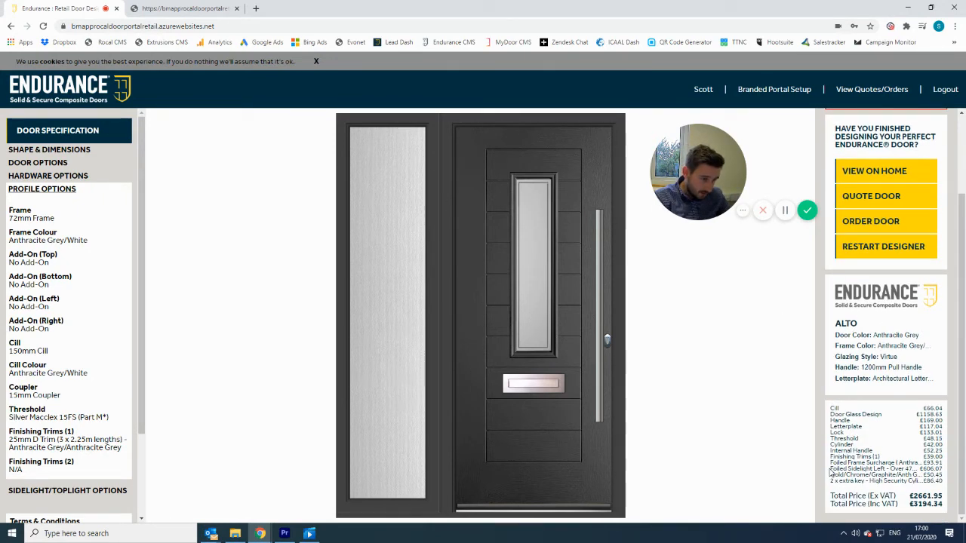
{"action": "left_click_drag", "start_coordinate": [830, 458], "coordinate": [883, 458]}
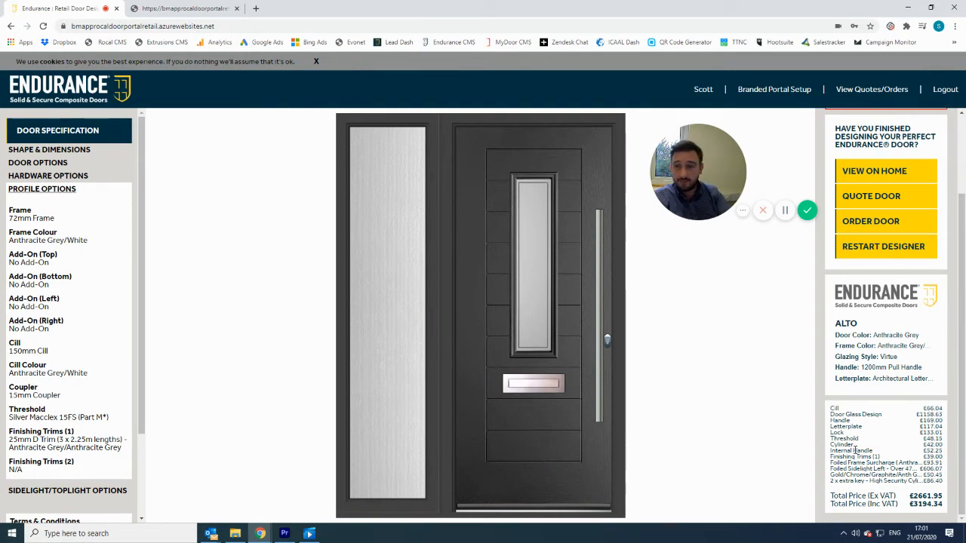
Step: Set Finishing Trims (2) to 25mm D Trim in White, 3 x 2.25m lengths
{"action": "left_click", "coordinate": [41, 463]}
{"action": "left_click", "coordinate": [423, 192]}
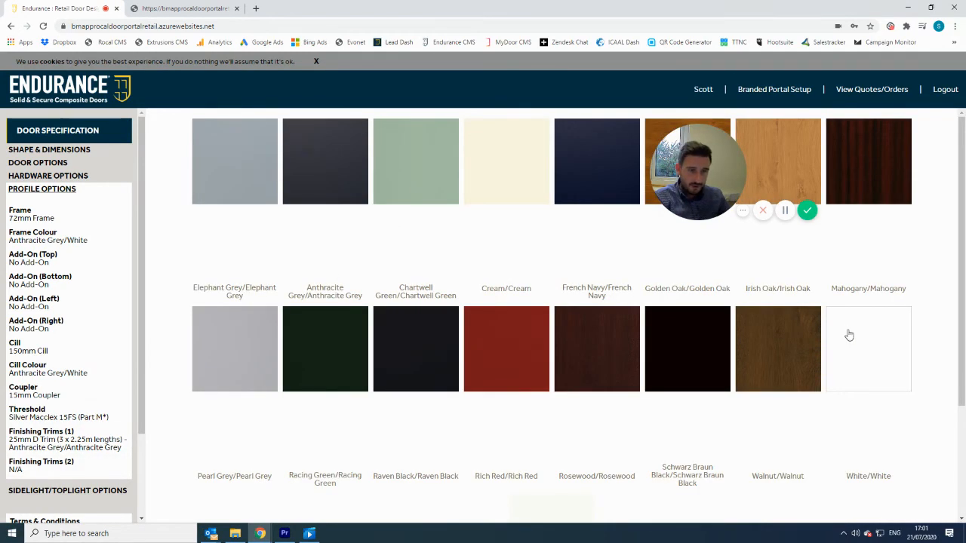
{"action": "left_click", "coordinate": [847, 334]}
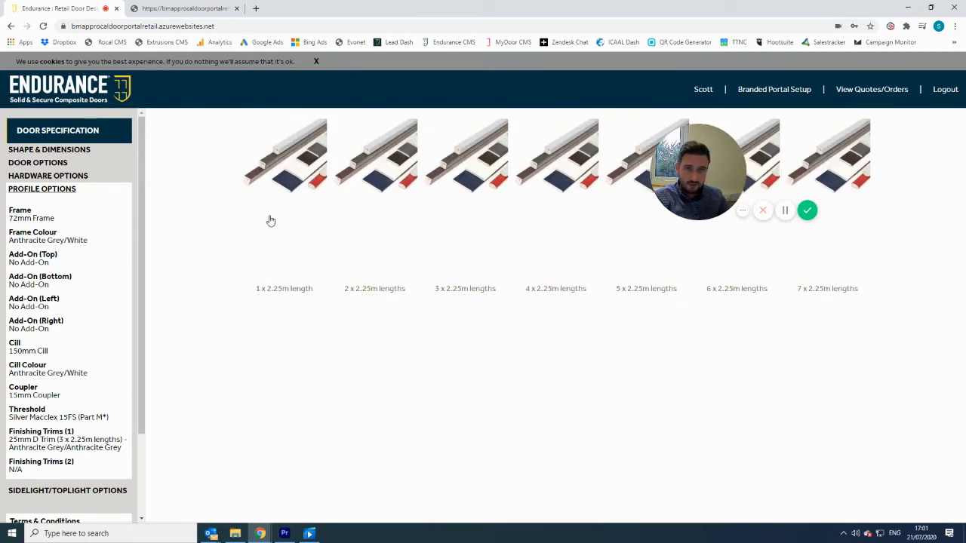
{"action": "left_click", "coordinate": [453, 178]}
{"action": "scroll", "coordinate": [53, 492], "scroll_direction": "down", "scroll_amount": 1}
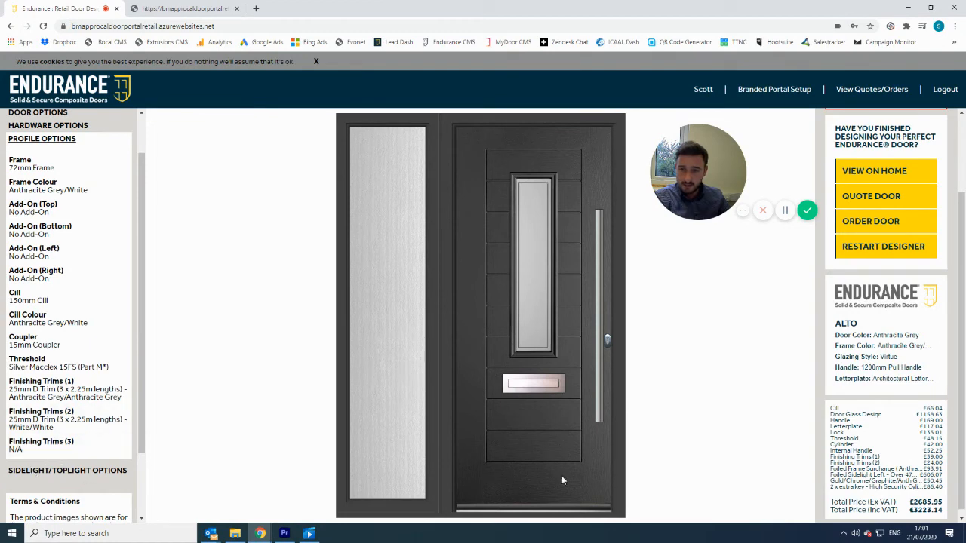
{"action": "scroll", "coordinate": [562, 481], "scroll_direction": "up", "scroll_amount": 1}
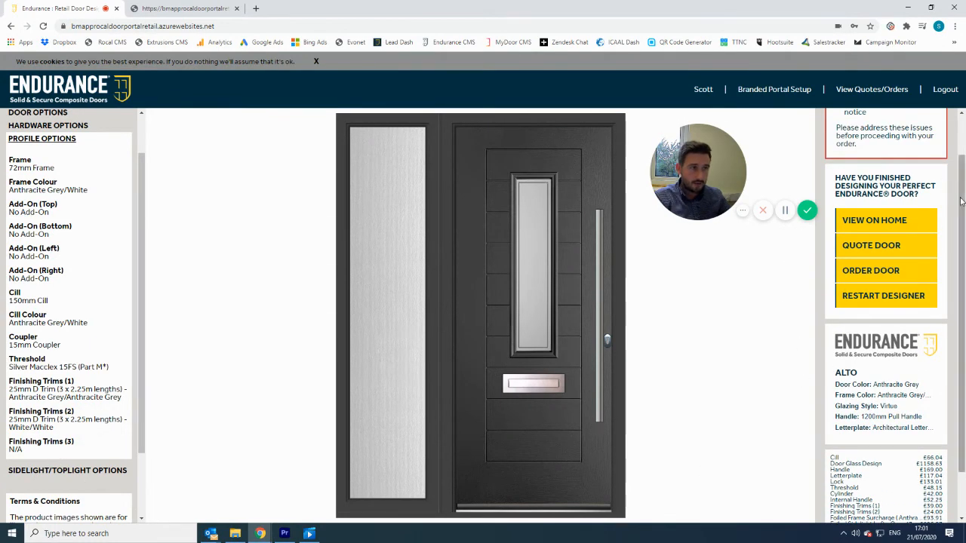
{"action": "scroll", "coordinate": [961, 201], "scroll_direction": "up", "scroll_amount": 1}
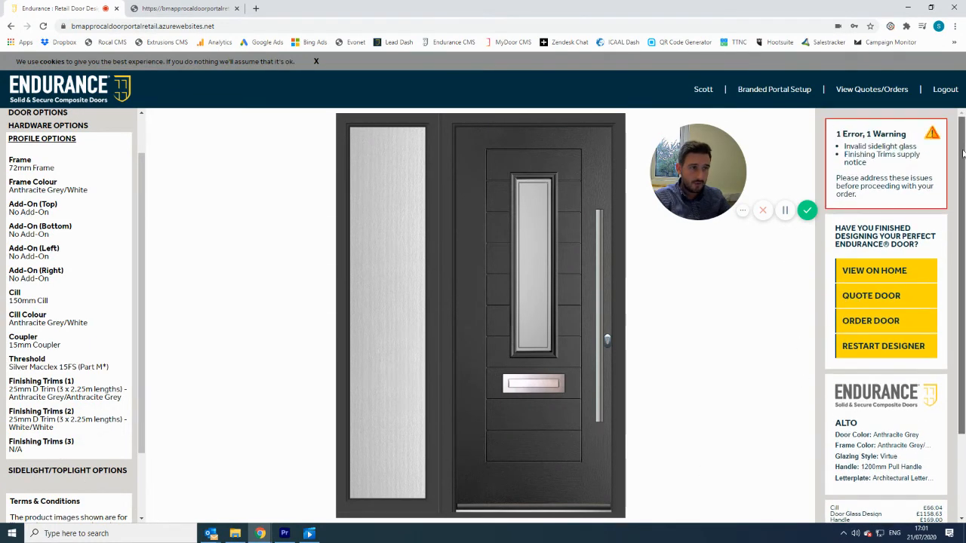
{"action": "left_click_drag", "start_coordinate": [848, 146], "coordinate": [875, 164]}
{"action": "left_click", "coordinate": [856, 162]}
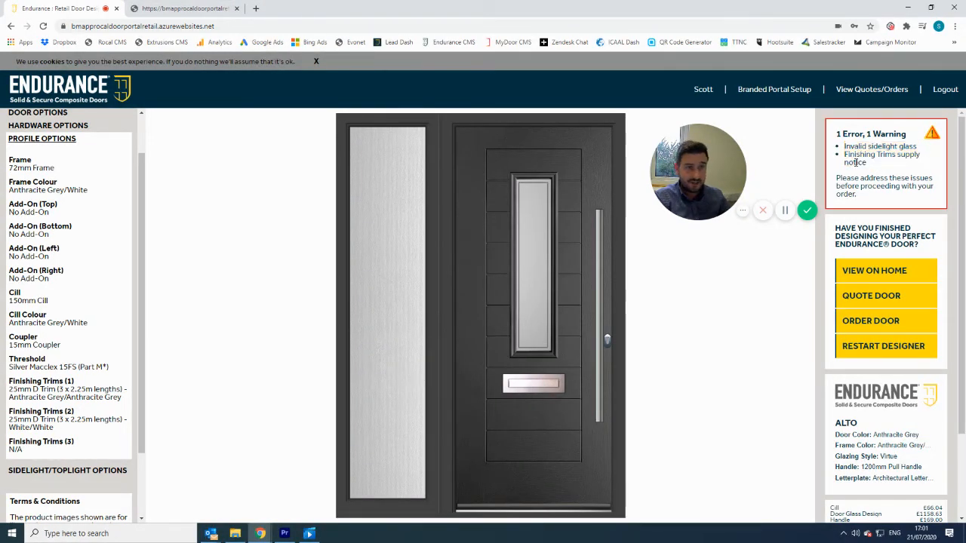
{"action": "left_click_drag", "start_coordinate": [875, 166], "coordinate": [844, 161]}
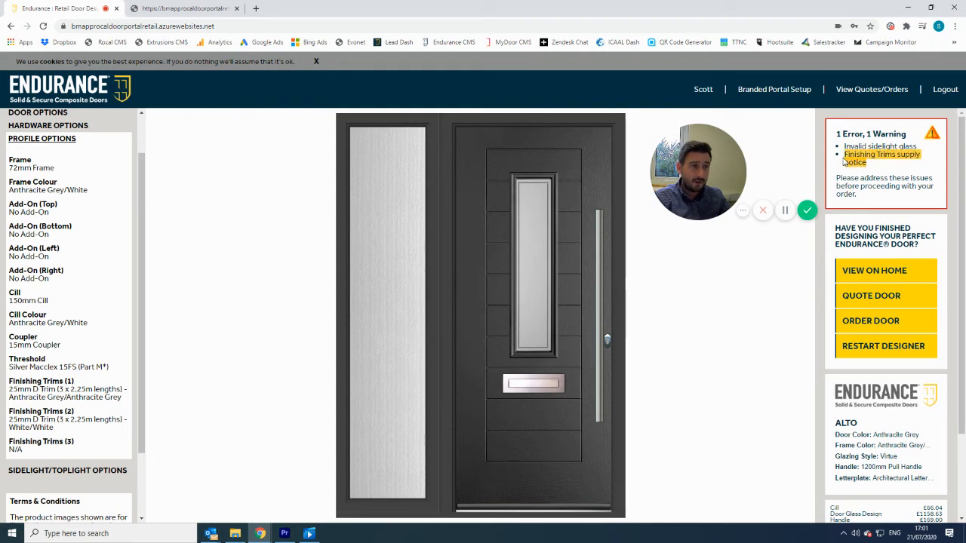
{"action": "left_click", "coordinate": [844, 147]}
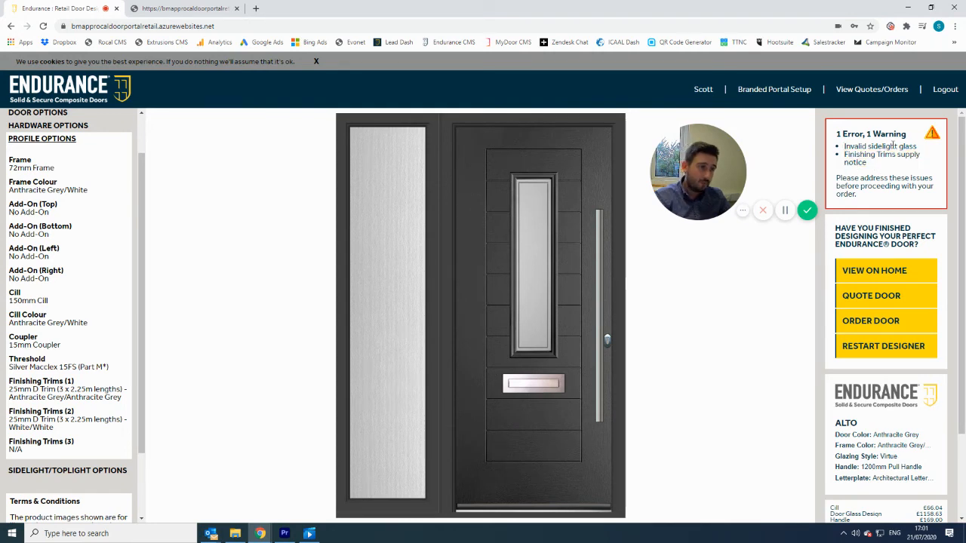
Step: Toggle the left sidelight to unglazed and back to glazed, then fit Satin (476mm + wide) glass
{"action": "left_click", "coordinate": [59, 472]}
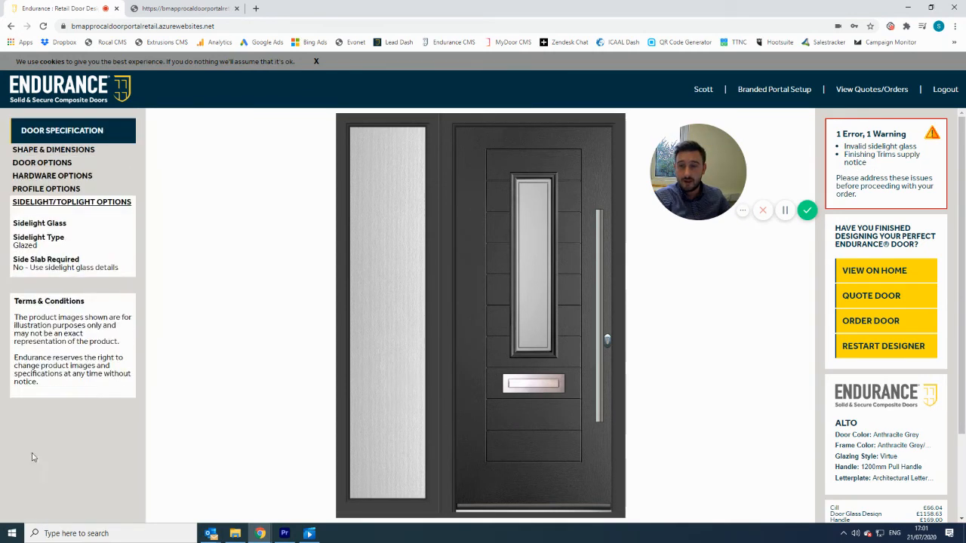
{"action": "left_click", "coordinate": [33, 226]}
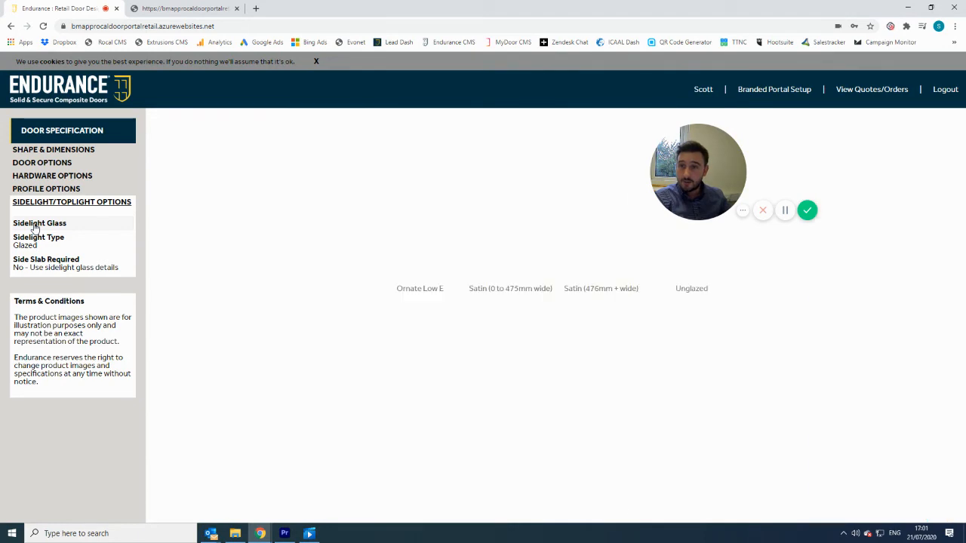
{"action": "left_click", "coordinate": [692, 273]}
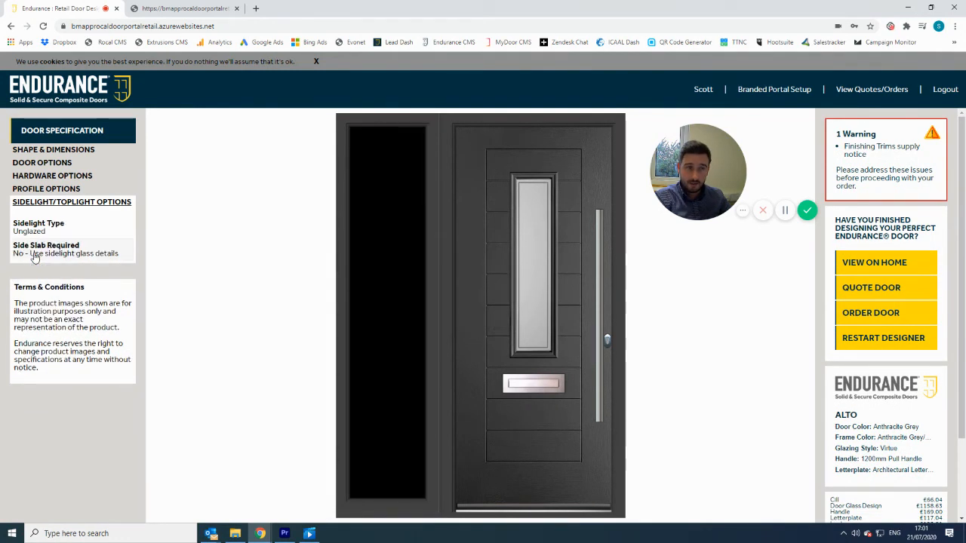
{"action": "scroll", "coordinate": [907, 442], "scroll_direction": "down", "scroll_amount": 1}
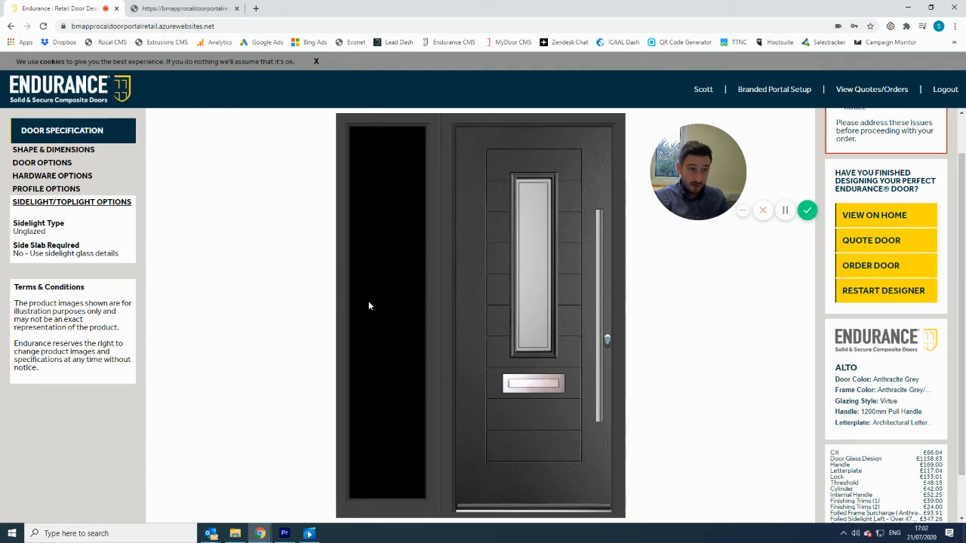
{"action": "left_click", "coordinate": [38, 227]}
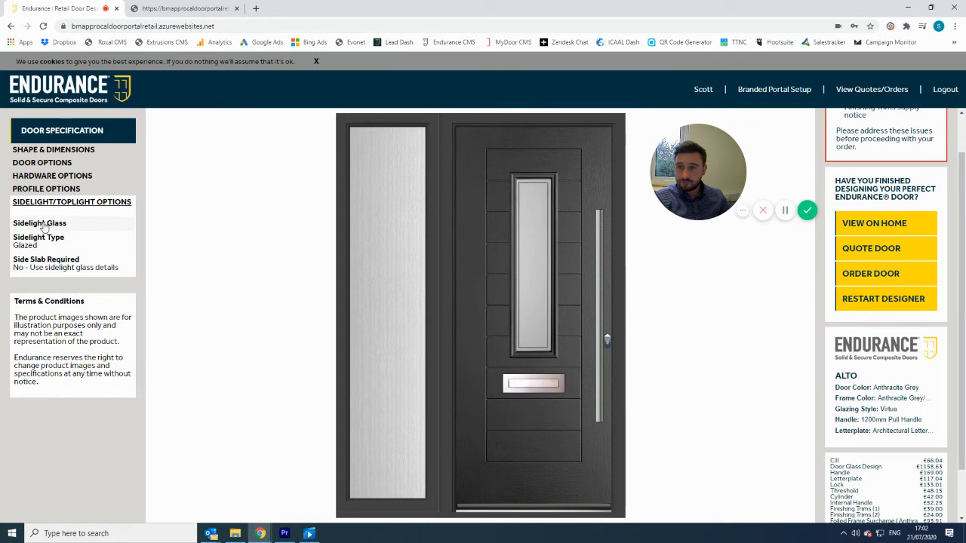
{"action": "left_click", "coordinate": [42, 224]}
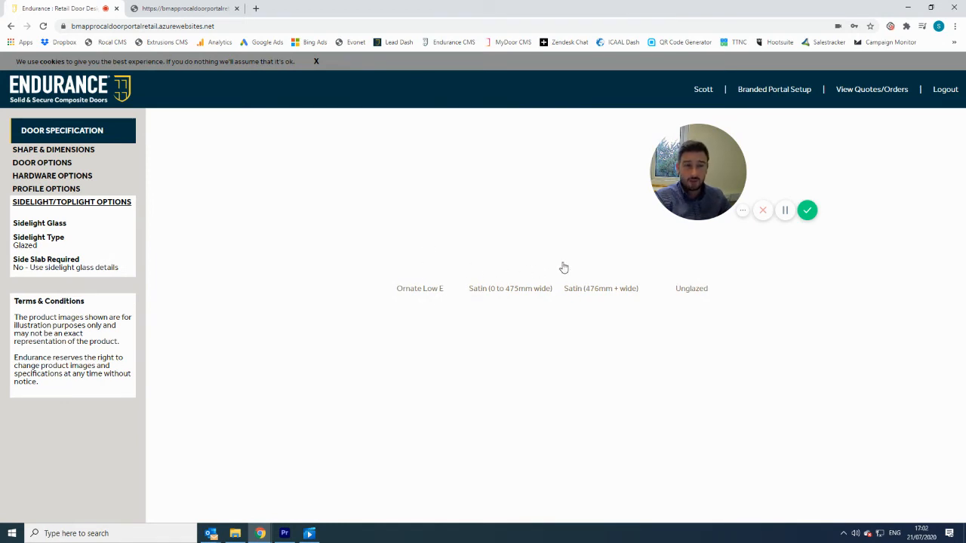
{"action": "left_click", "coordinate": [605, 268]}
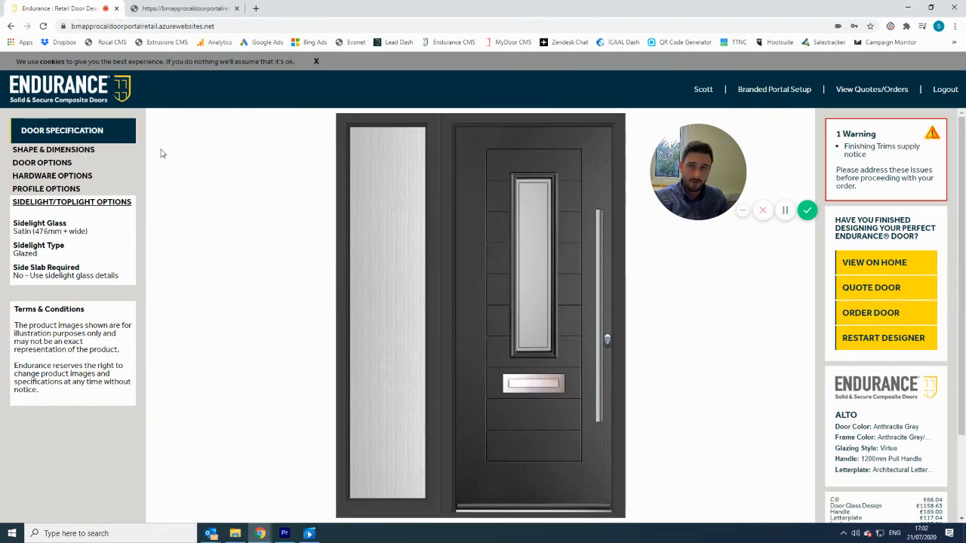
Step: Set the door's overall width to 1600
{"action": "left_click", "coordinate": [55, 152]}
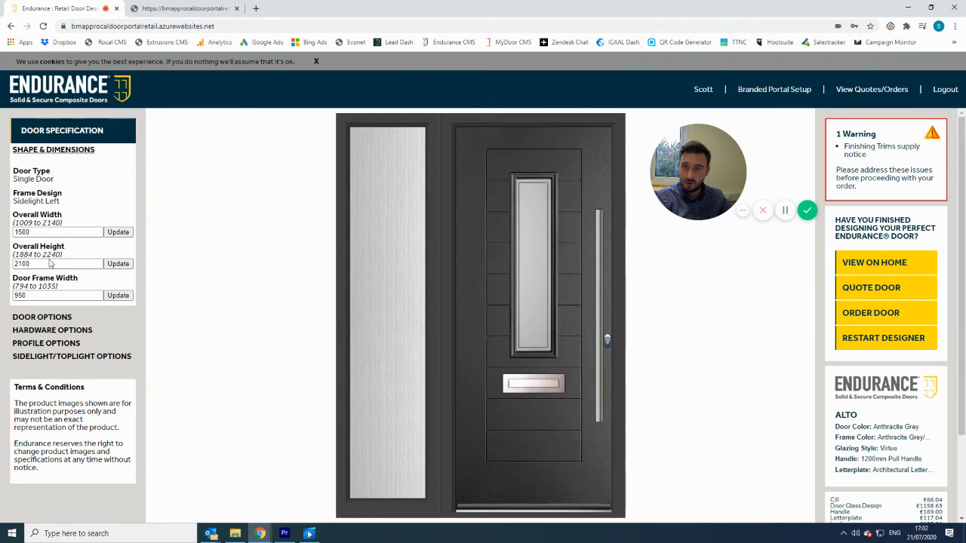
{"action": "left_click_drag", "start_coordinate": [47, 235], "coordinate": [3, 236]}
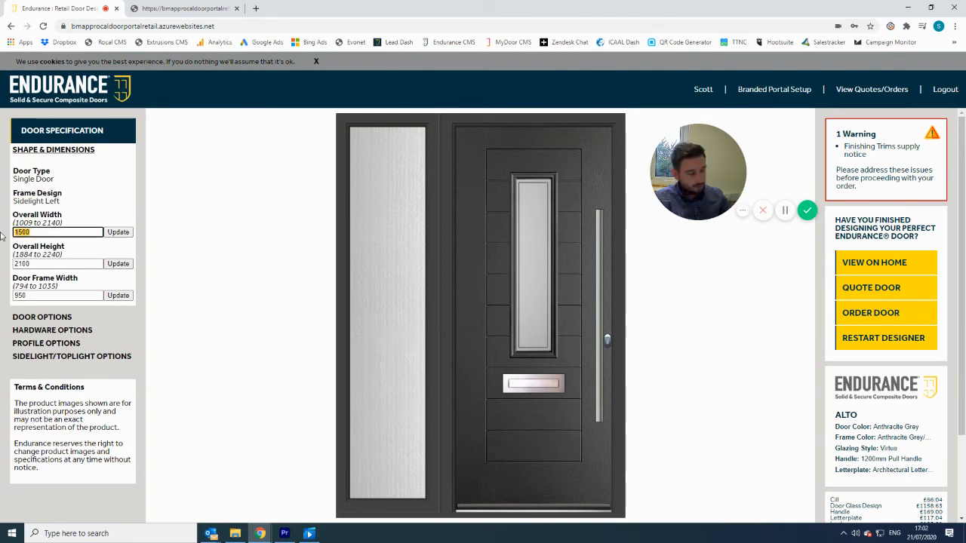
{"action": "type", "text": "1600"}
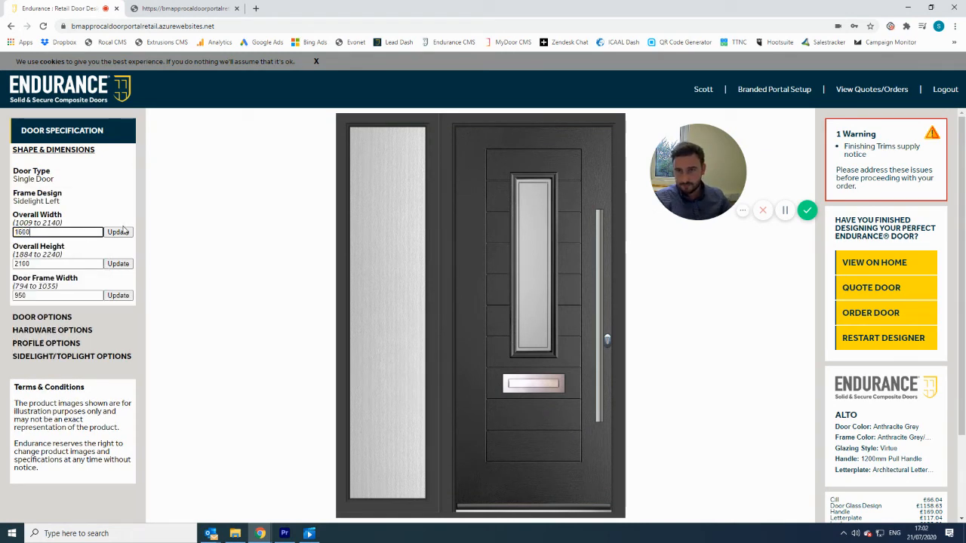
{"action": "left_click", "coordinate": [118, 232]}
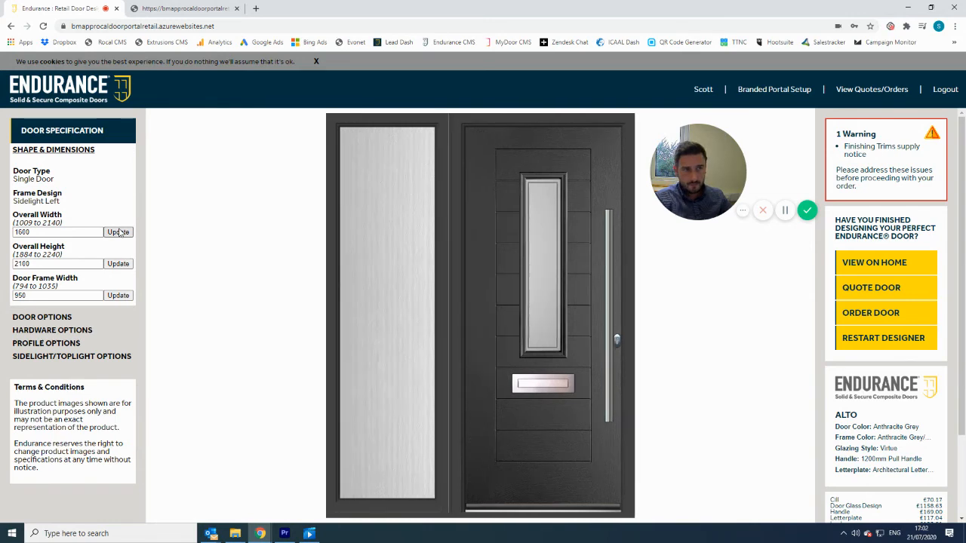
Step: Try both Satin sidelight glass sizes, then settle on Ornate Low E glass
{"action": "left_click", "coordinate": [50, 357]}
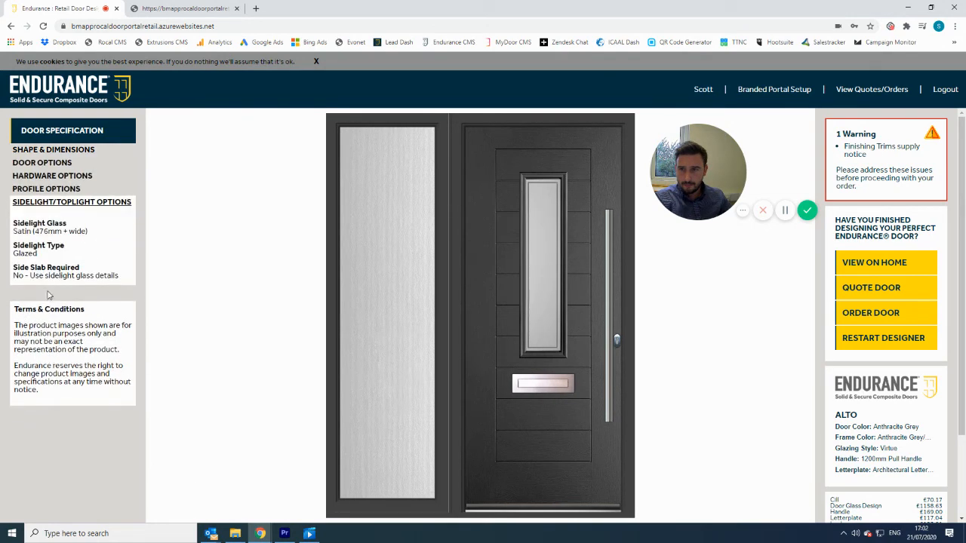
{"action": "left_click", "coordinate": [60, 233]}
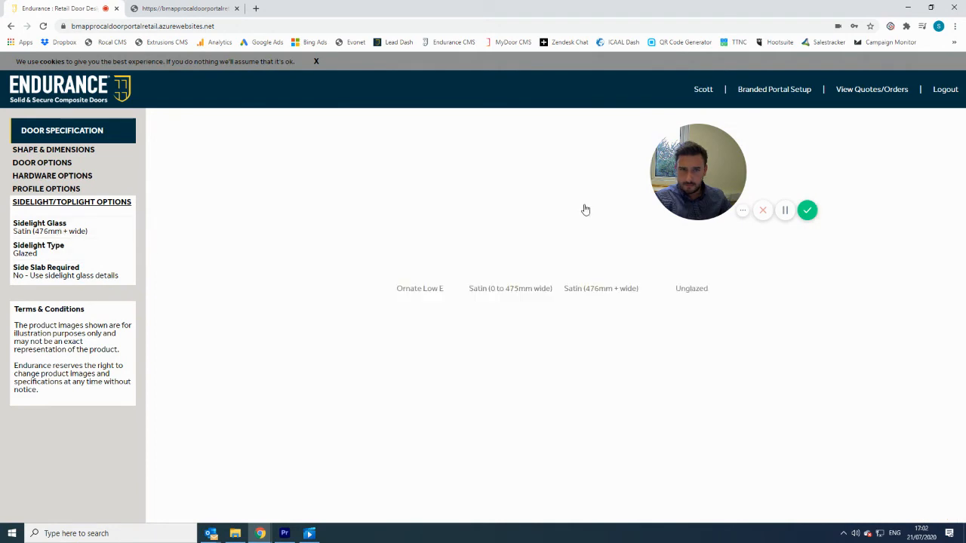
{"action": "left_click", "coordinate": [498, 266]}
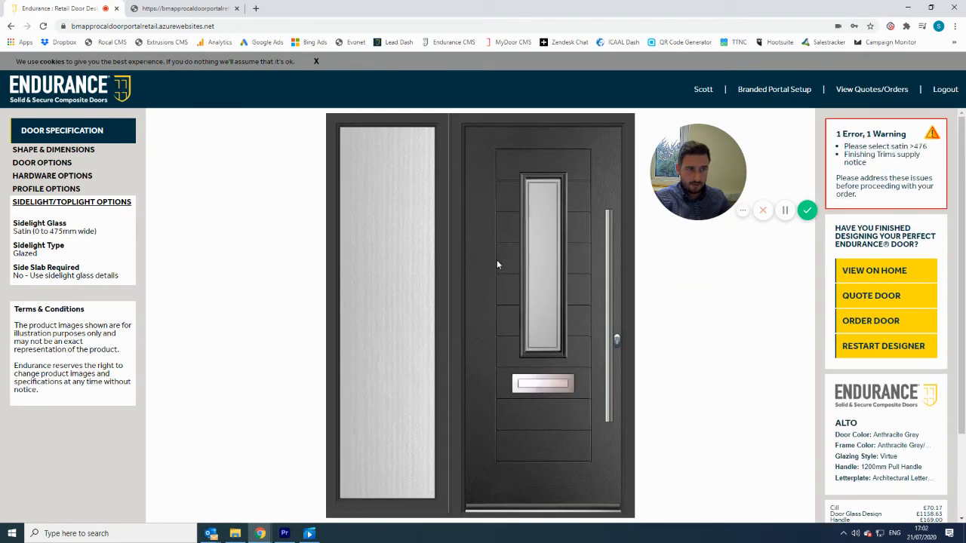
{"action": "left_click_drag", "start_coordinate": [845, 146], "coordinate": [916, 146]}
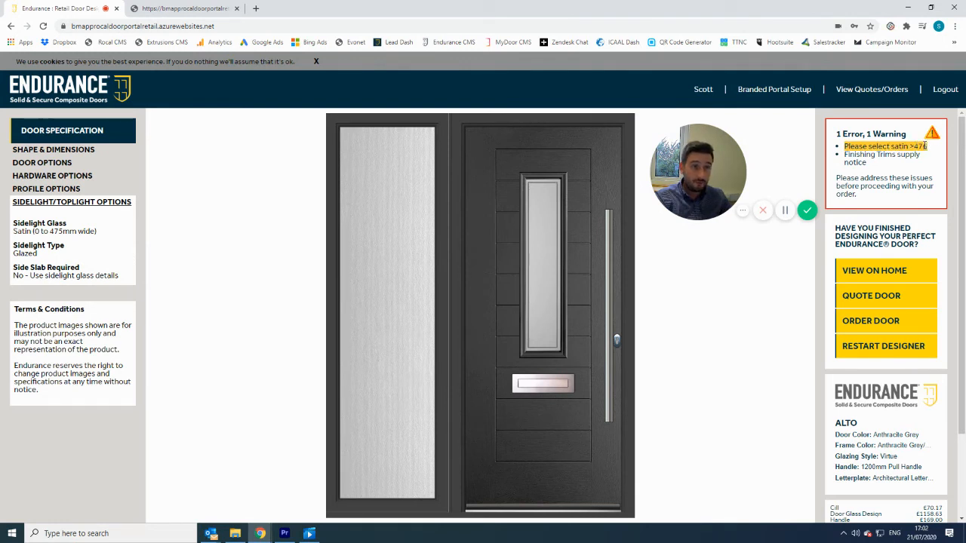
{"action": "left_click", "coordinate": [395, 280]}
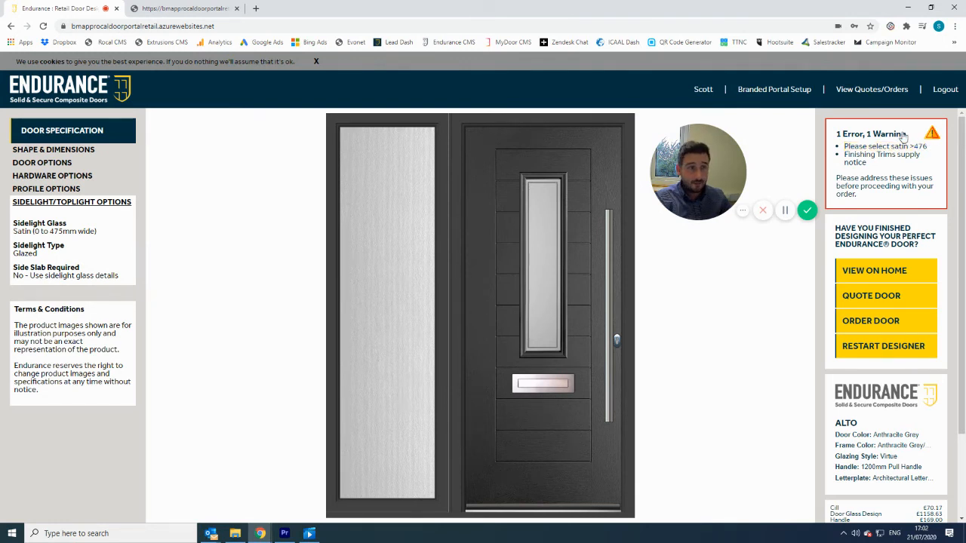
{"action": "left_click", "coordinate": [84, 232]}
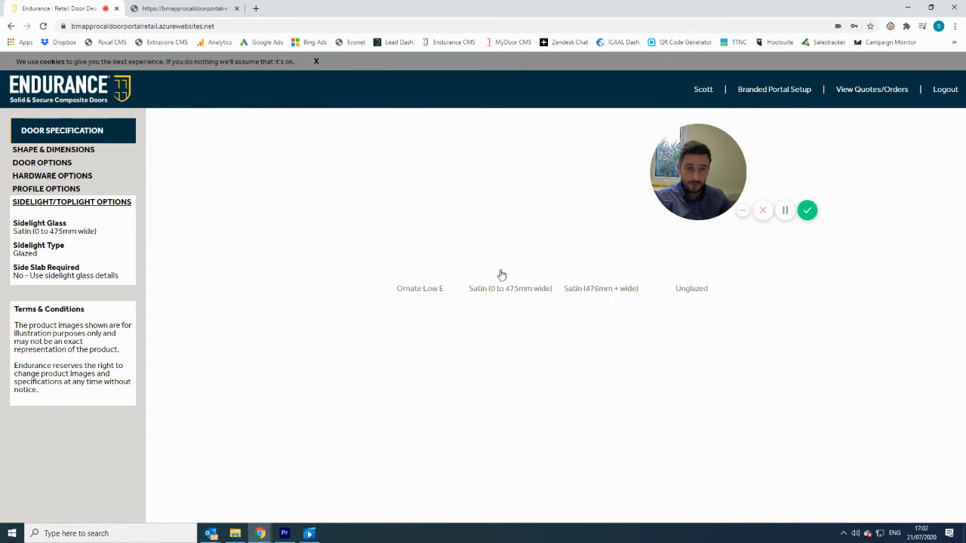
{"action": "left_click", "coordinate": [605, 263]}
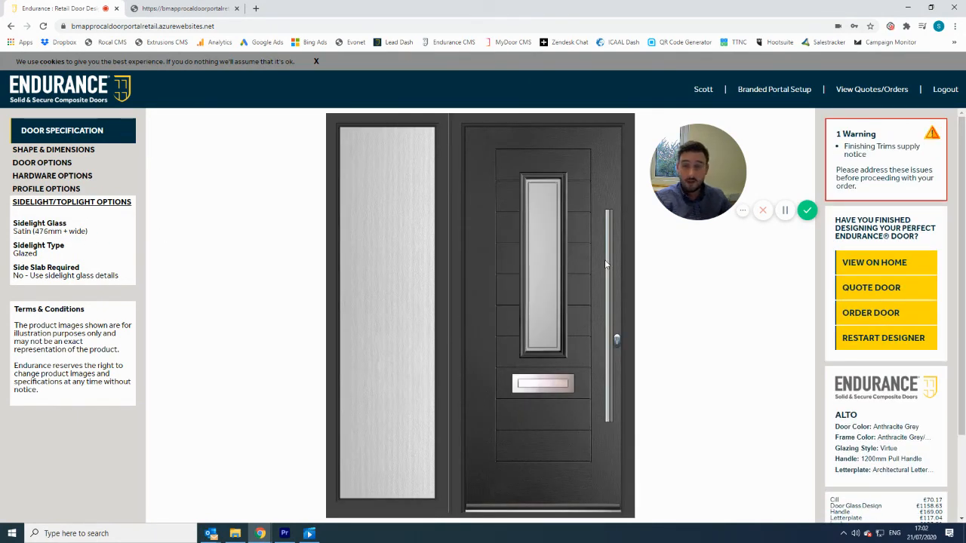
{"action": "left_click", "coordinate": [64, 228]}
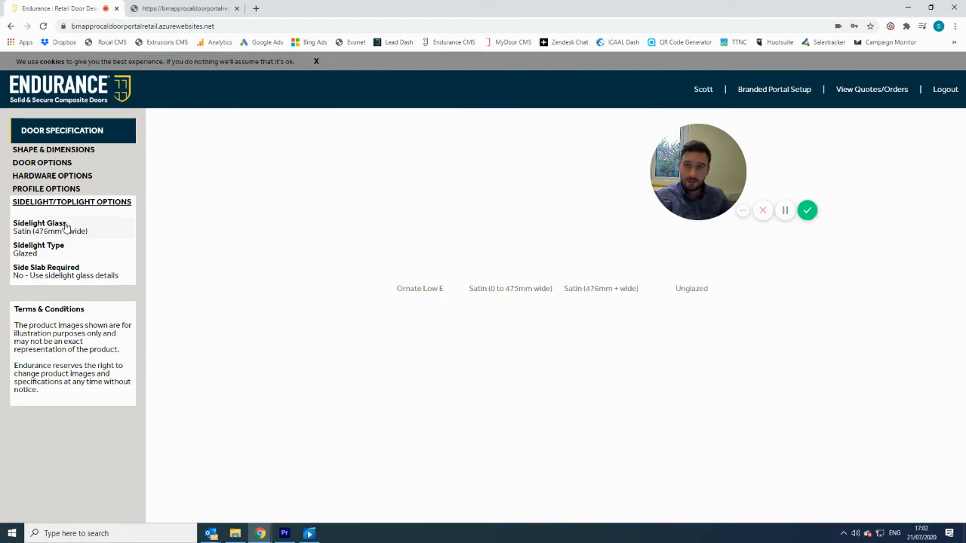
{"action": "left_click", "coordinate": [417, 254]}
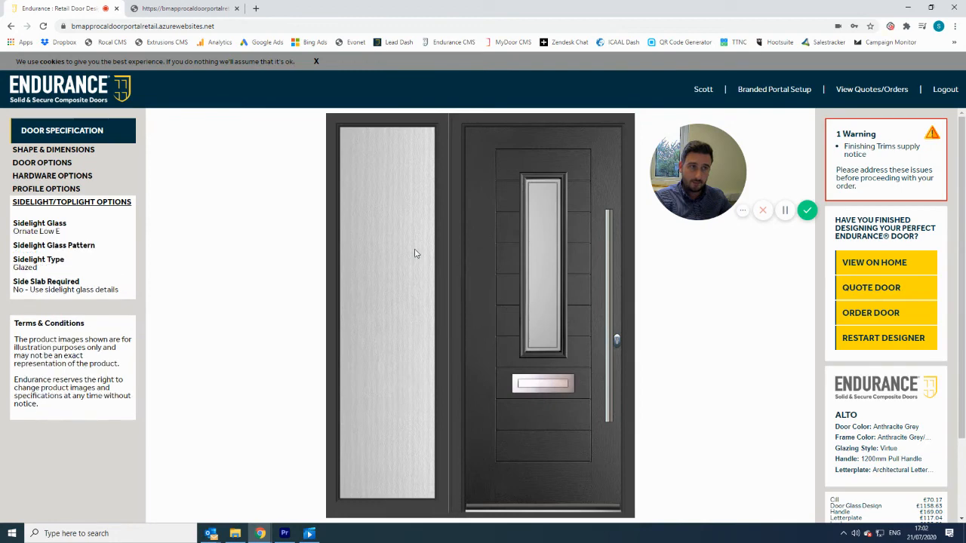
Step: Choose the Stippolyte sidelight glass pattern and request a quote for the door
{"action": "left_click", "coordinate": [66, 247]}
{"action": "scroll", "coordinate": [746, 302], "scroll_direction": "down", "scroll_amount": 1}
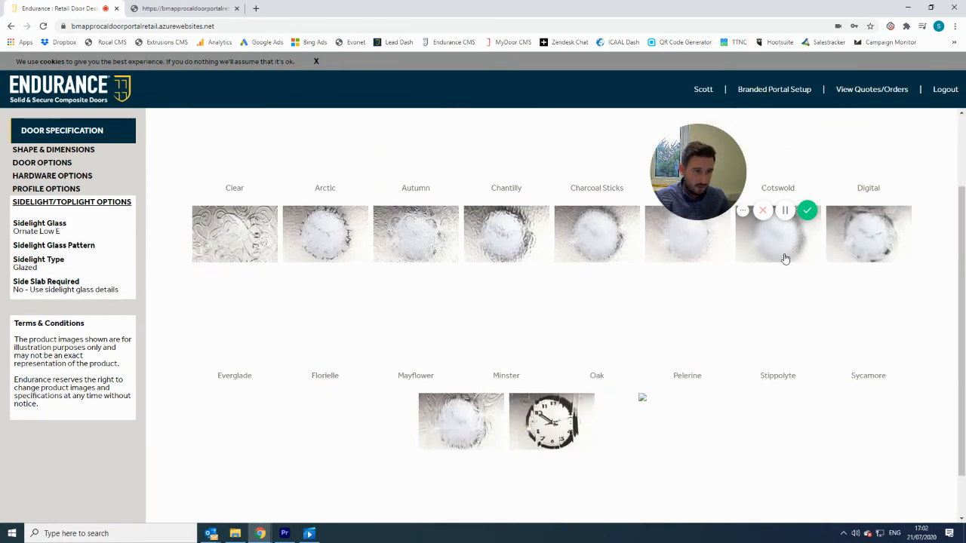
{"action": "left_click", "coordinate": [784, 254]}
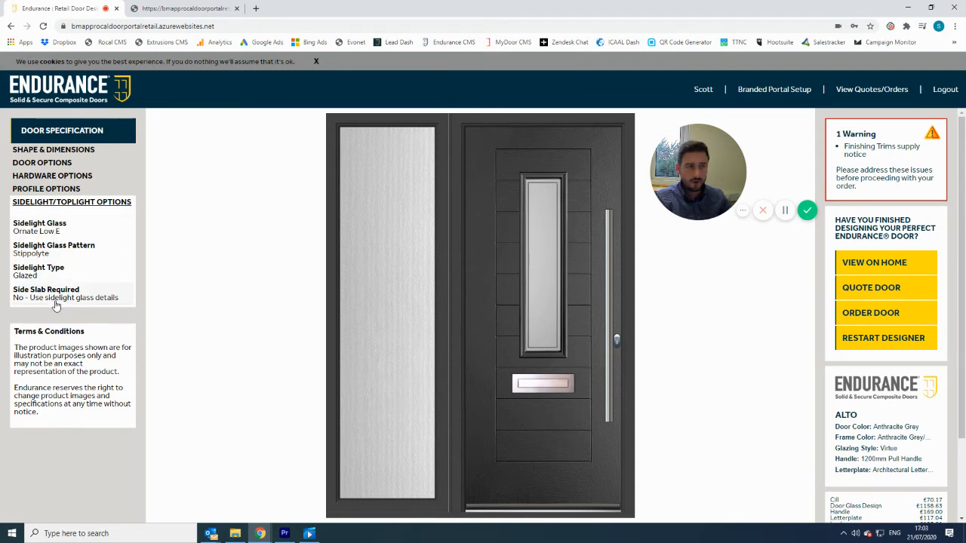
{"action": "left_click", "coordinate": [870, 290]}
Step: Generate the quote with 'Customer A' as its reference
{"action": "left_click", "coordinate": [871, 276]}
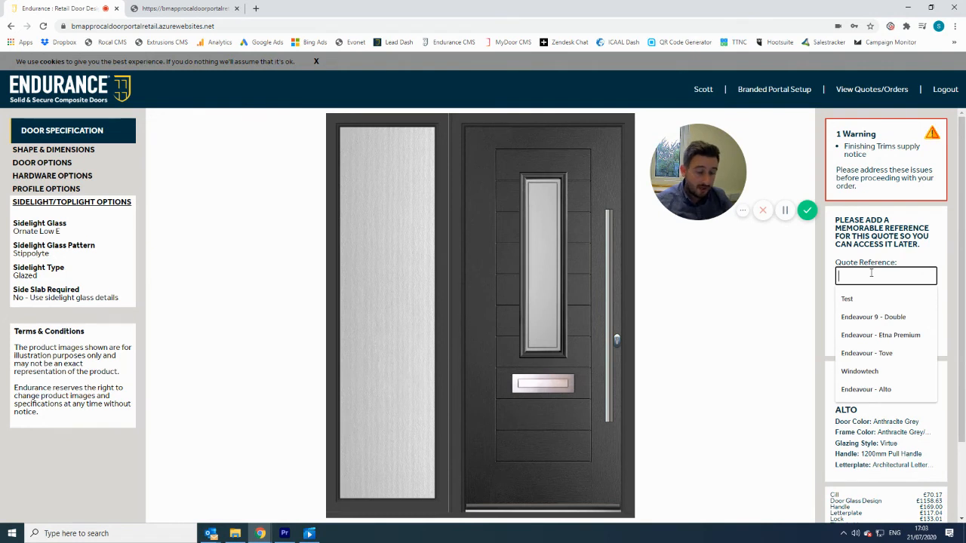
{"action": "type", "text": "Customer A"}
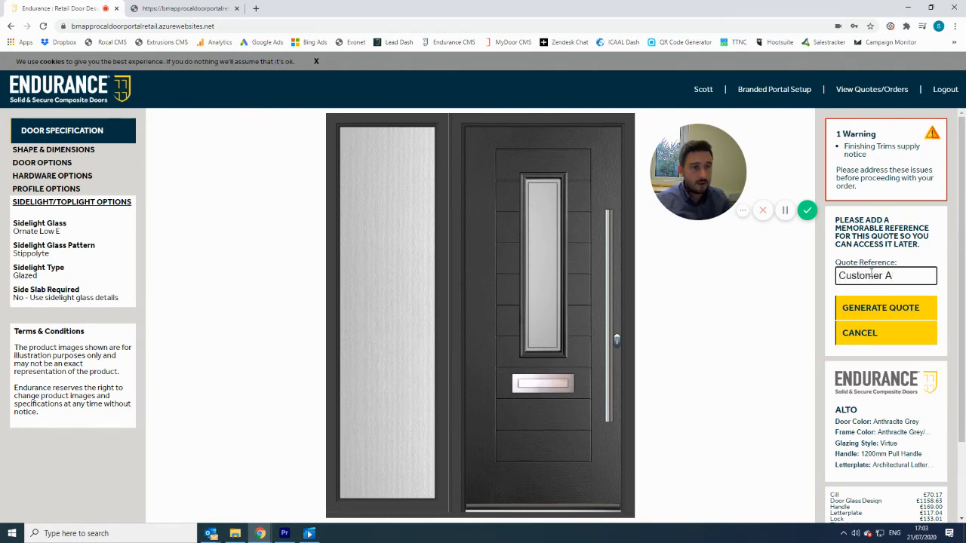
{"action": "left_click", "coordinate": [878, 308]}
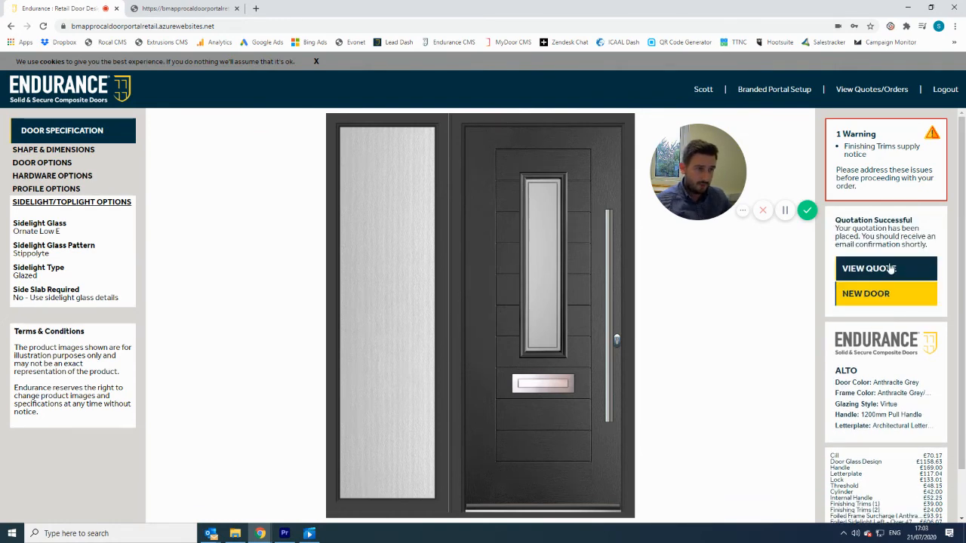
Step: View the quote in a new tab, check the £2,690.08 + VAT price, then return to the designer
{"action": "left_click", "coordinate": [888, 276]}
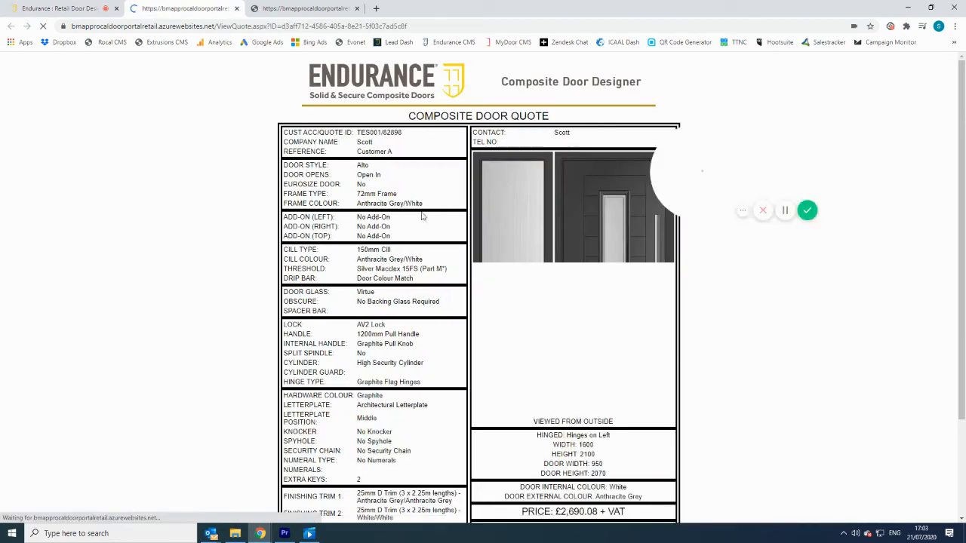
{"action": "scroll", "coordinate": [636, 389], "scroll_direction": "down", "scroll_amount": 2}
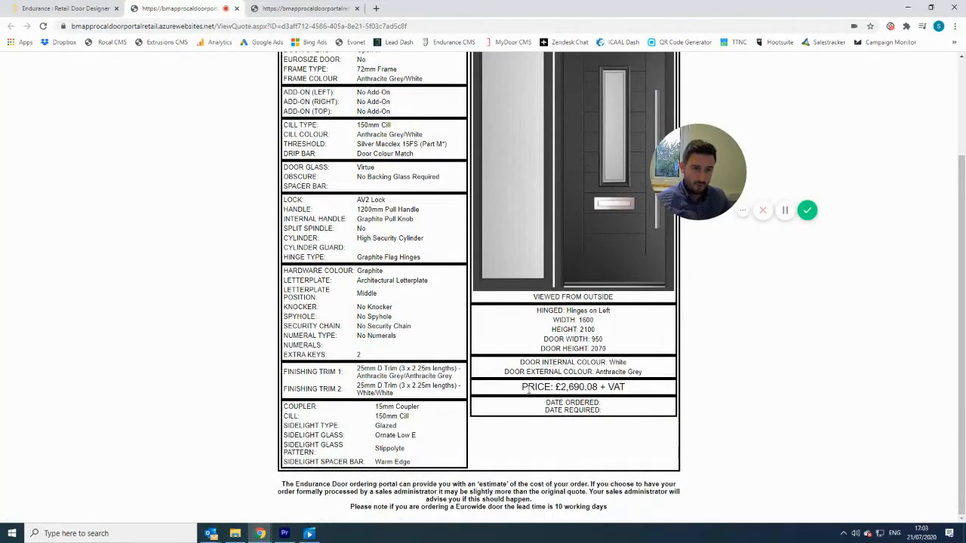
{"action": "left_click_drag", "start_coordinate": [521, 387], "coordinate": [630, 390]}
{"action": "left_click", "coordinate": [631, 391]}
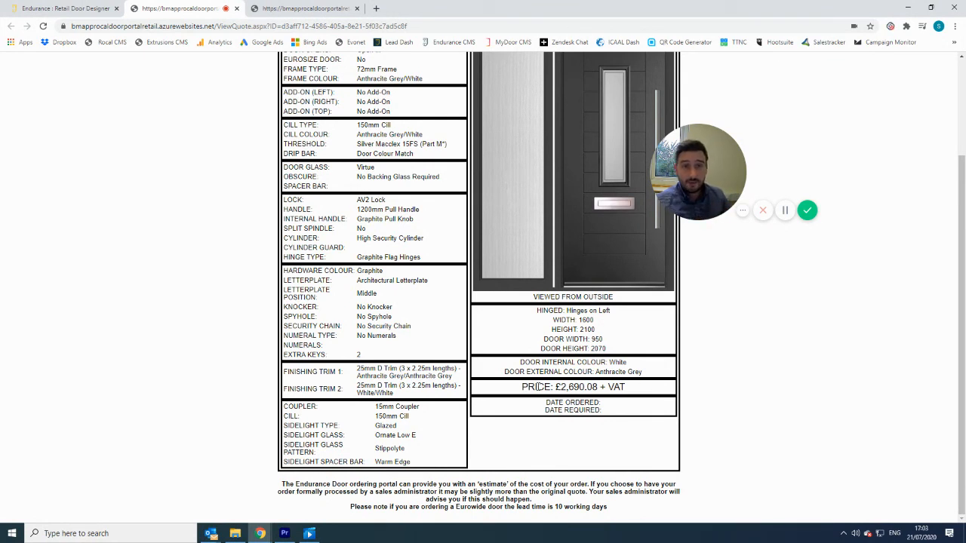
{"action": "scroll", "coordinate": [552, 226], "scroll_direction": "up", "scroll_amount": 2}
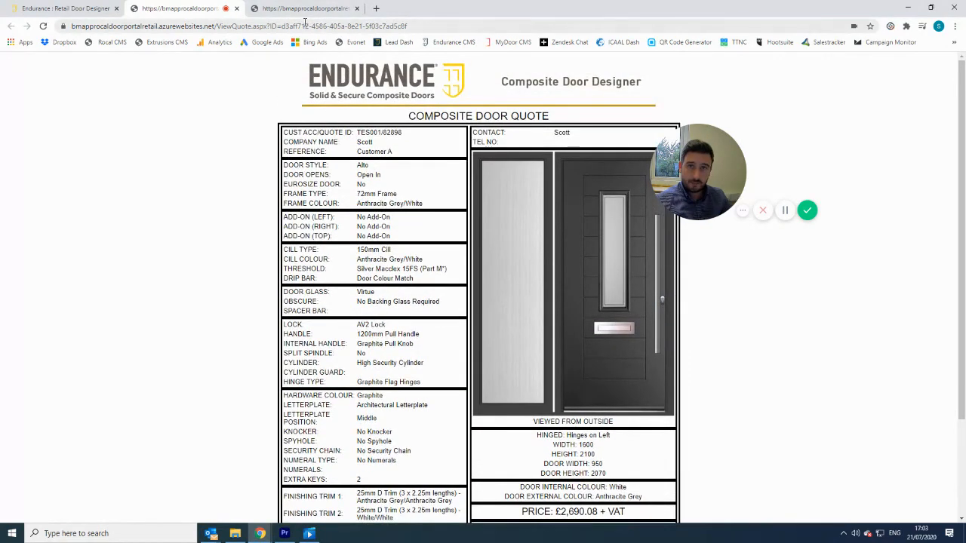
{"action": "left_click", "coordinate": [66, 9]}
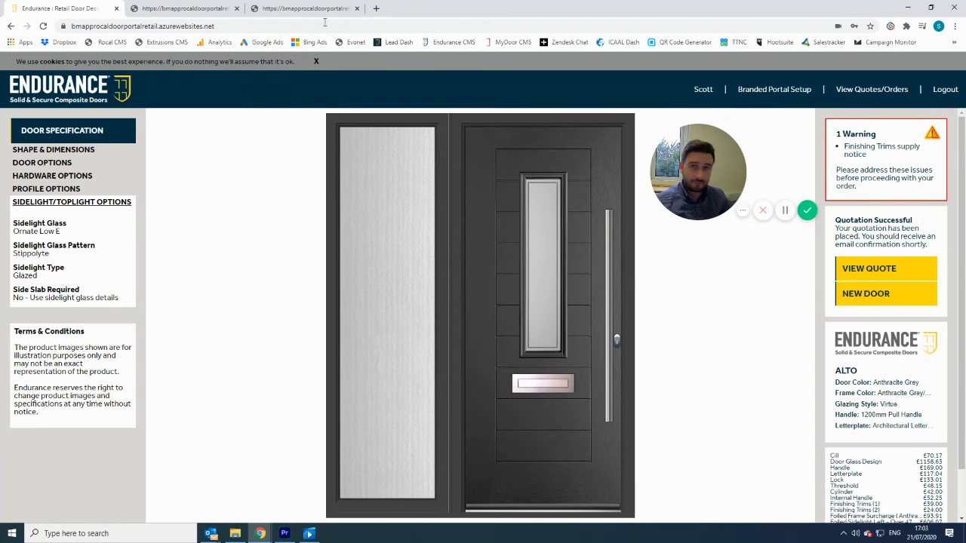
Step: Reload the designer page and open the order form for the quoted door
{"action": "left_click", "coordinate": [293, 25]}
{"action": "key", "text": "Return"}
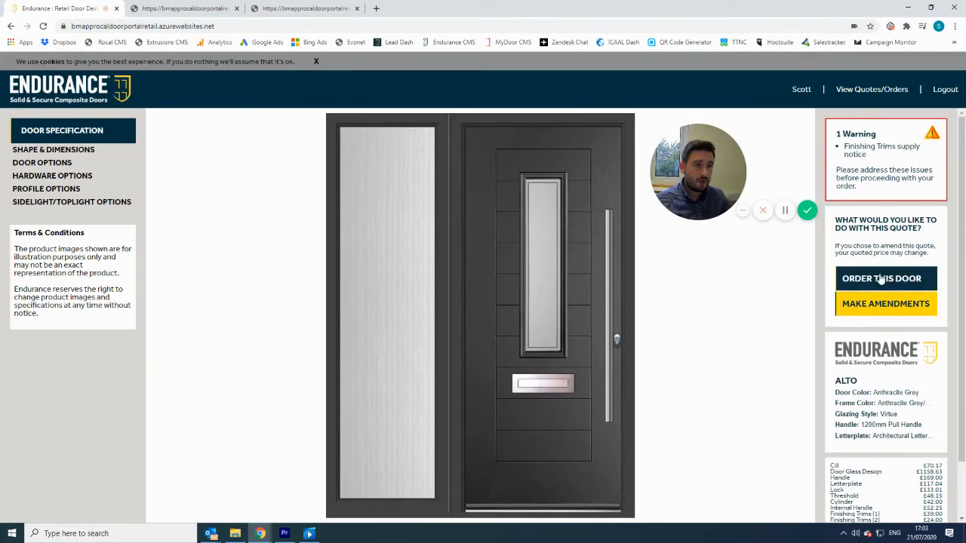
{"action": "left_click", "coordinate": [881, 309]}
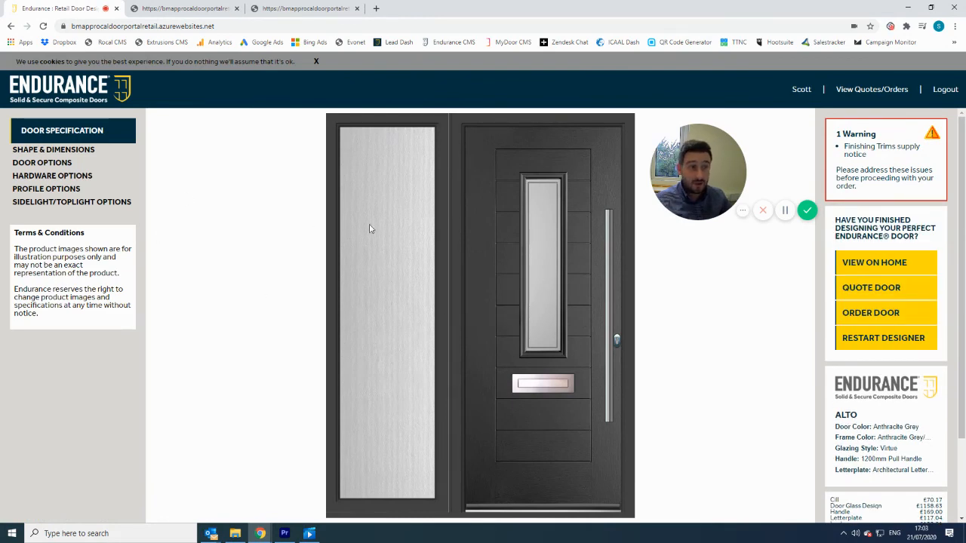
{"action": "left_click", "coordinate": [866, 314]}
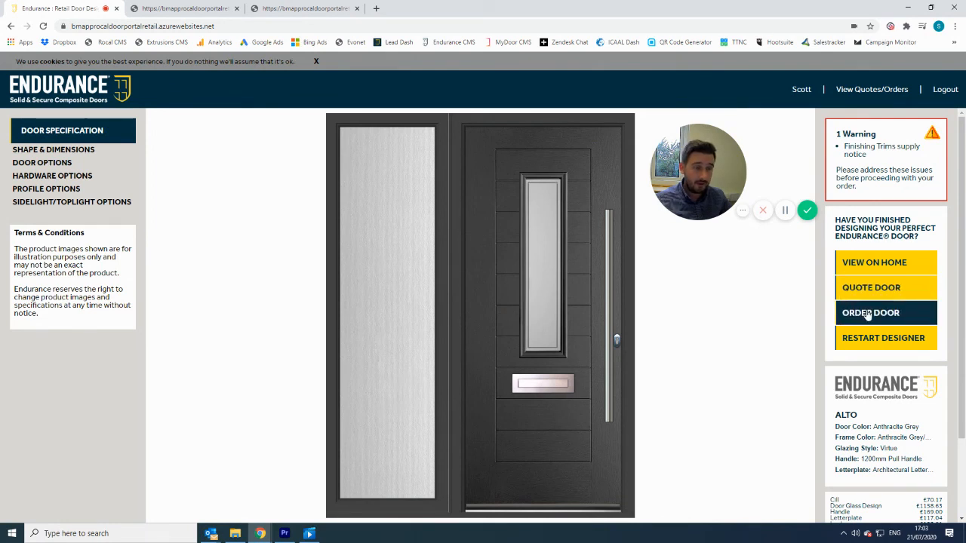
Step: Enter order reference 'Customer A' and delivery date 13/08/2020, leaving notes empty
{"action": "left_click", "coordinate": [858, 296]}
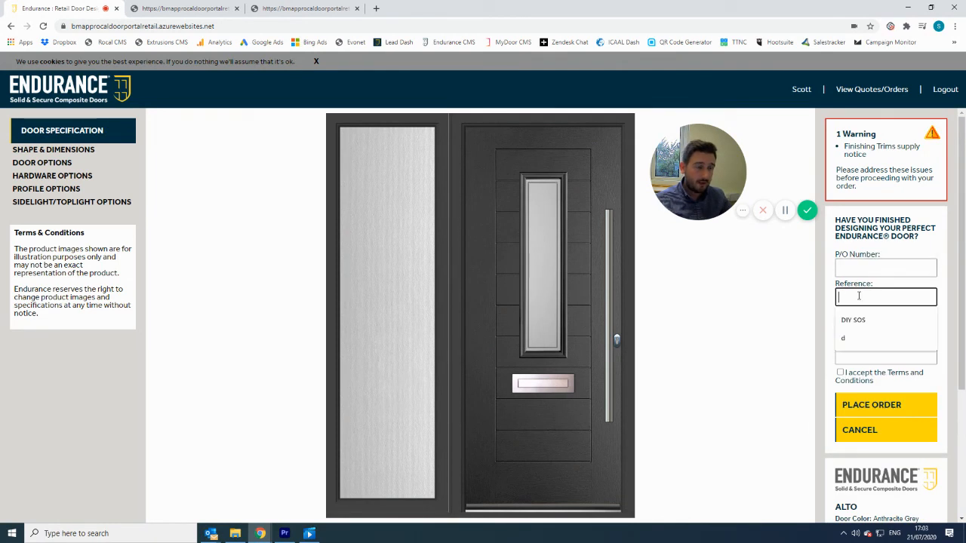
{"action": "type", "text": "Cust"}
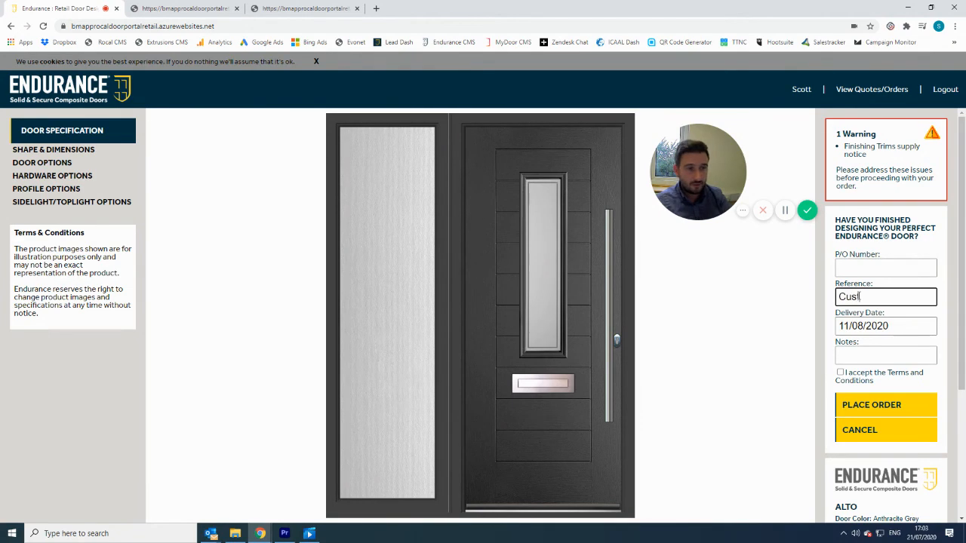
{"action": "type", "text": "omer A"}
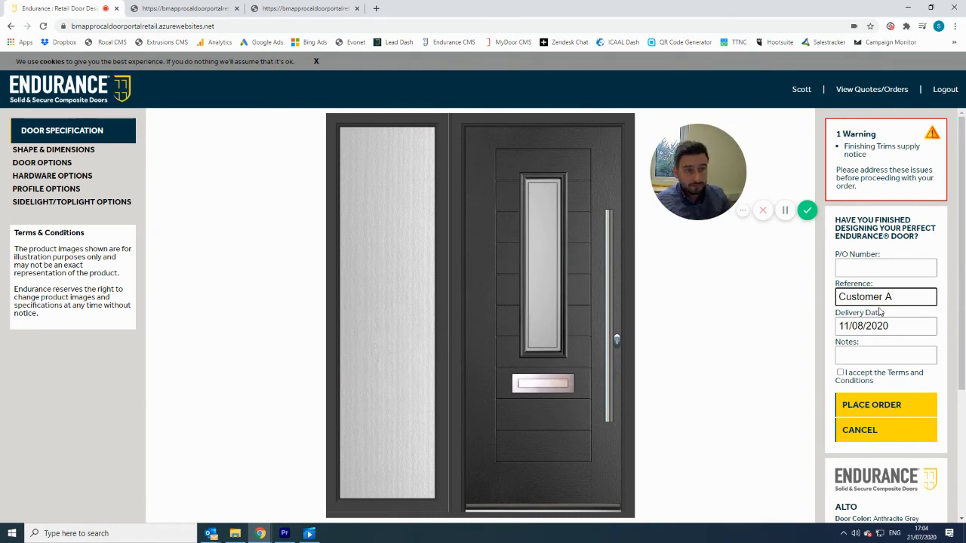
{"action": "left_click", "coordinate": [892, 326]}
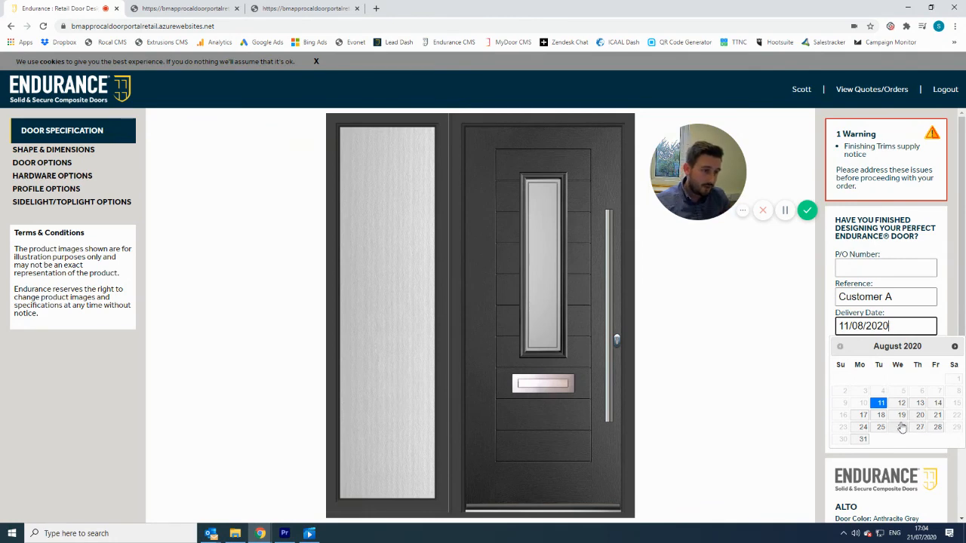
{"action": "left_click", "coordinate": [919, 405]}
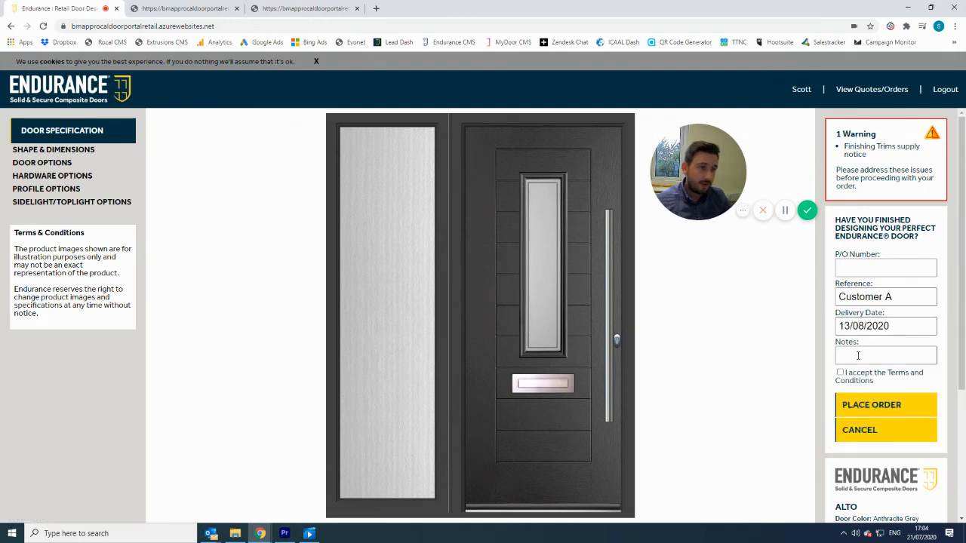
{"action": "left_click", "coordinate": [838, 356]}
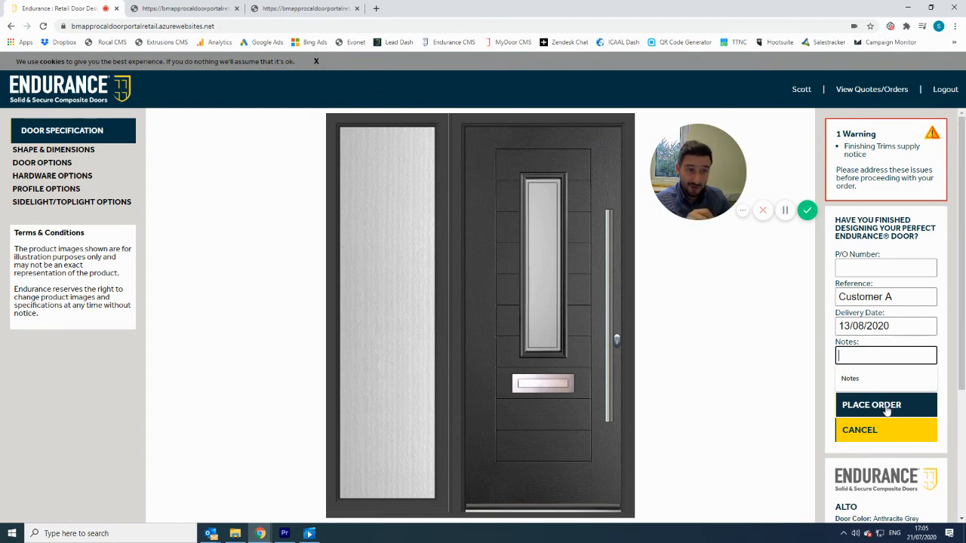
Step: Open View Quotes/Orders and scroll the July 2020 list back to Customer A at the top
{"action": "left_click", "coordinate": [855, 91]}
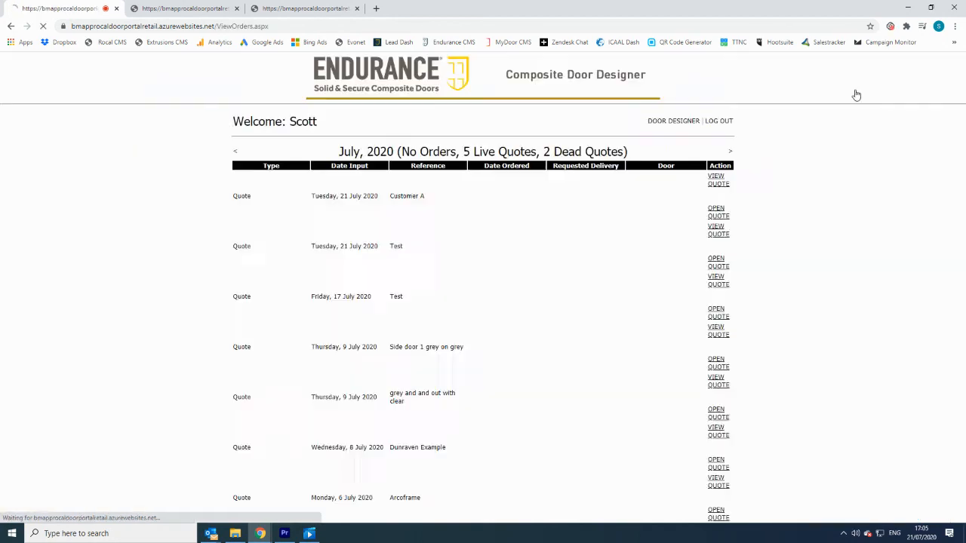
{"action": "scroll", "coordinate": [638, 237], "scroll_direction": "down", "scroll_amount": 6}
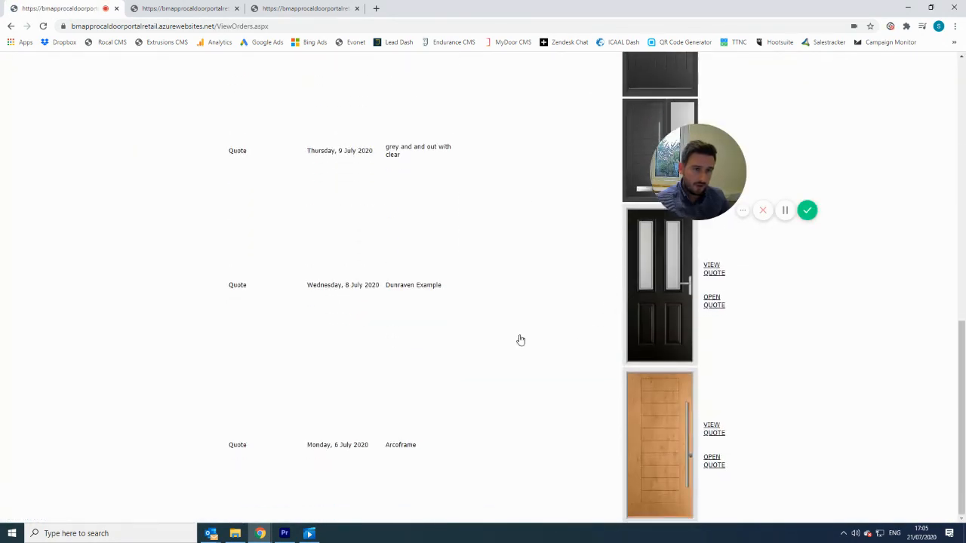
{"action": "scroll", "coordinate": [649, 315], "scroll_direction": "up", "scroll_amount": 4}
{"action": "scroll", "coordinate": [649, 314], "scroll_direction": "up", "scroll_amount": 3}
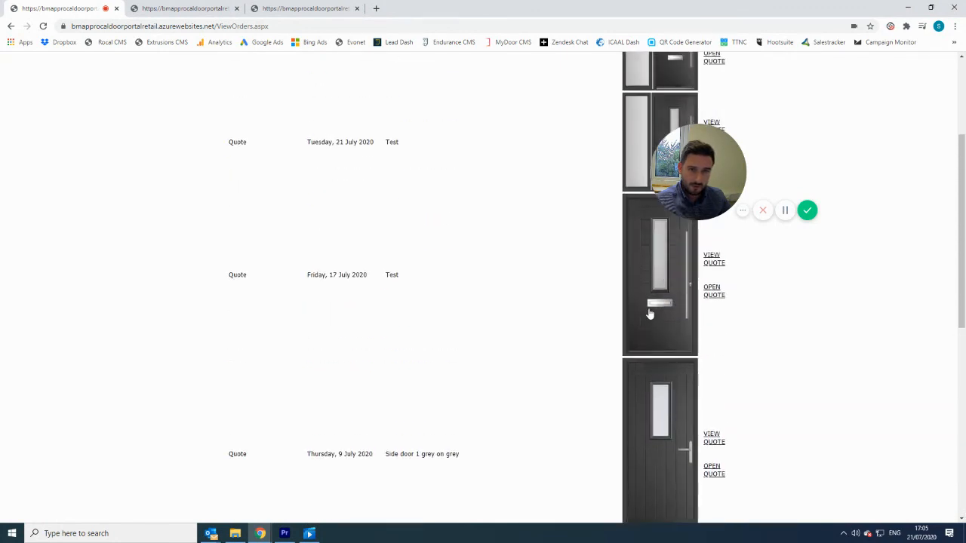
{"action": "left_click_drag", "start_coordinate": [667, 179], "coordinate": [774, 150]}
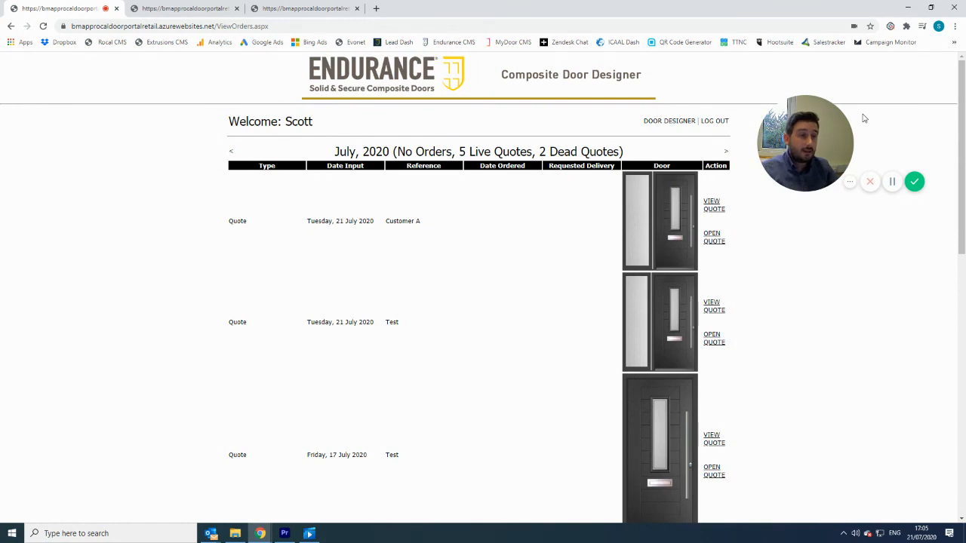